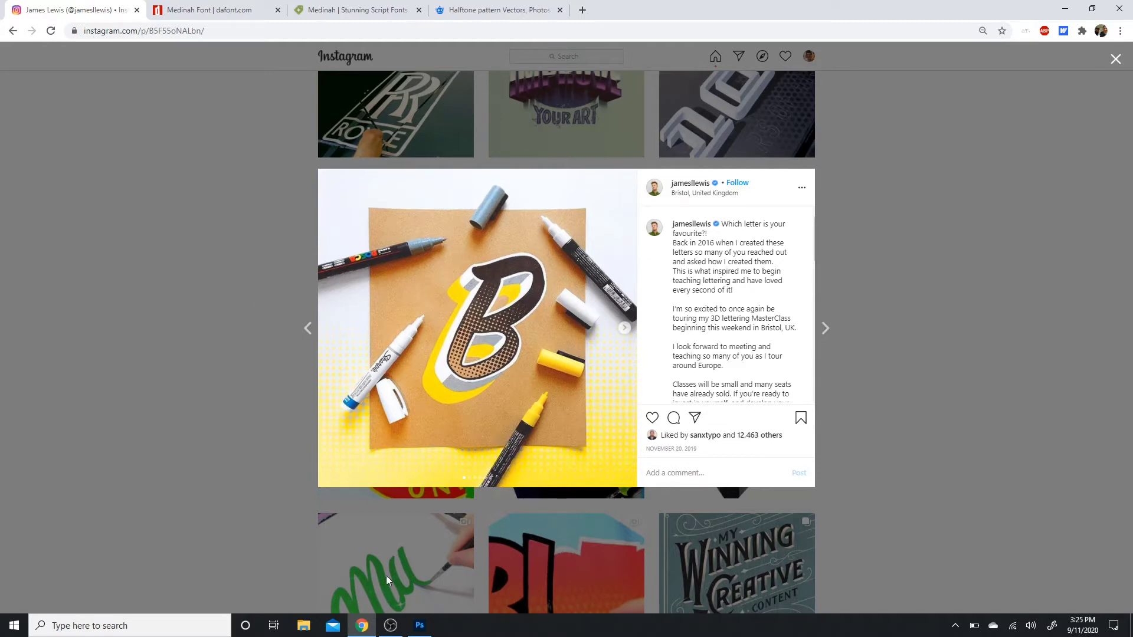
- Bring up Photoshop's New Document dialog with the 1800 x 1800 px, 300 ppi preset
{"action": "left_click", "coordinate": [420, 625]}
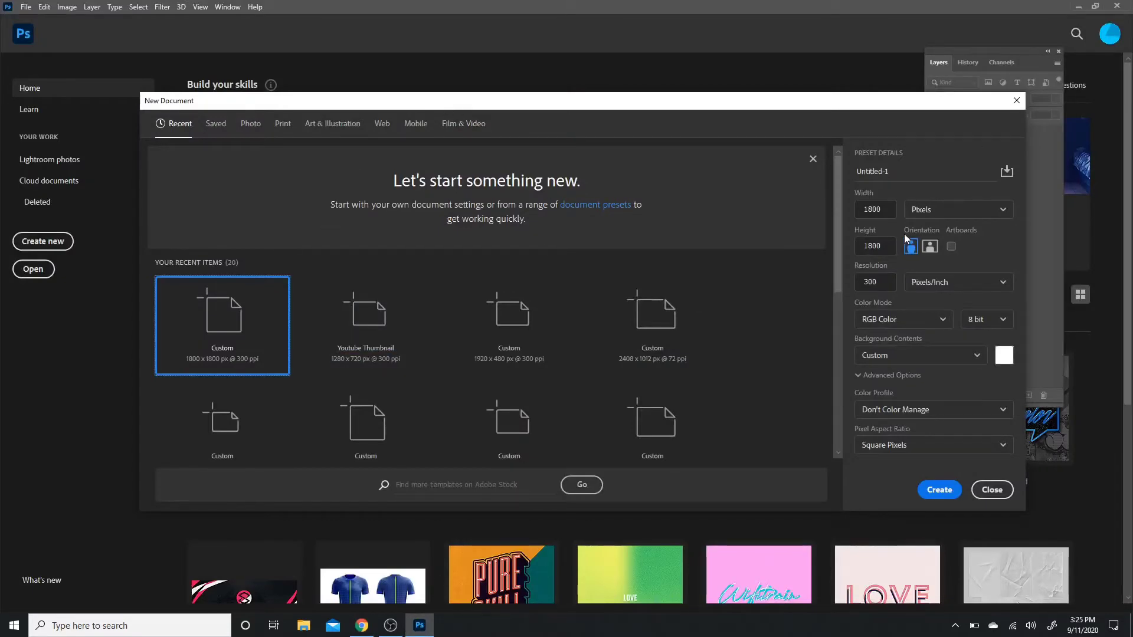
- Create the 1800 x 1800 px document and add a tan #b29350 Solid Color fill layer
{"action": "left_click", "coordinate": [940, 489]}
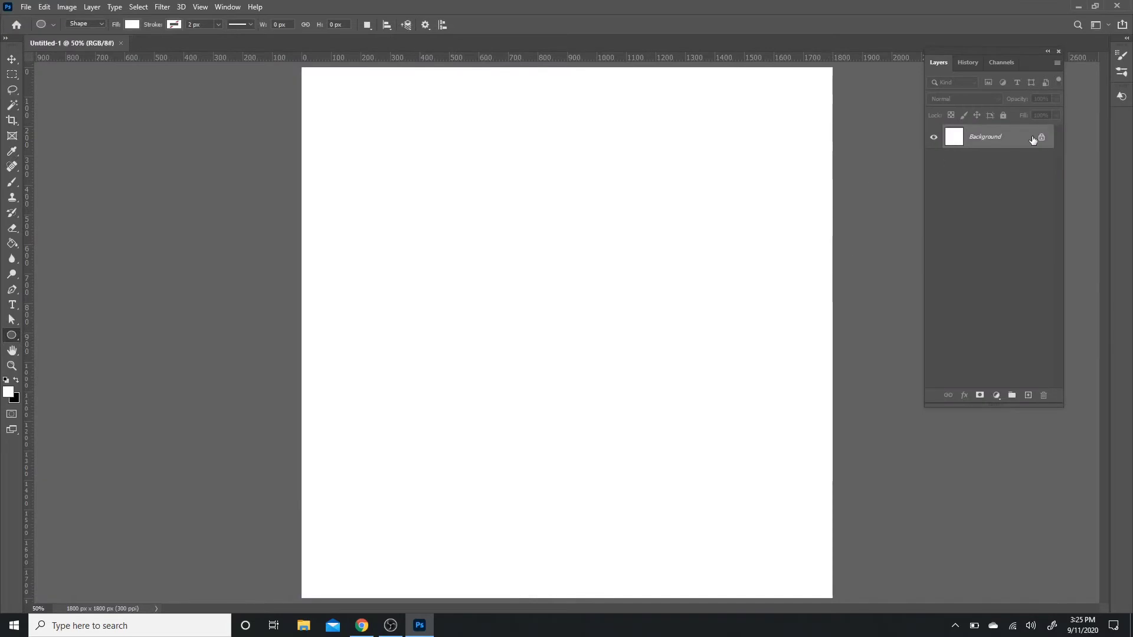
{"action": "left_click", "coordinate": [1040, 137]}
{"action": "left_click", "coordinate": [996, 395]}
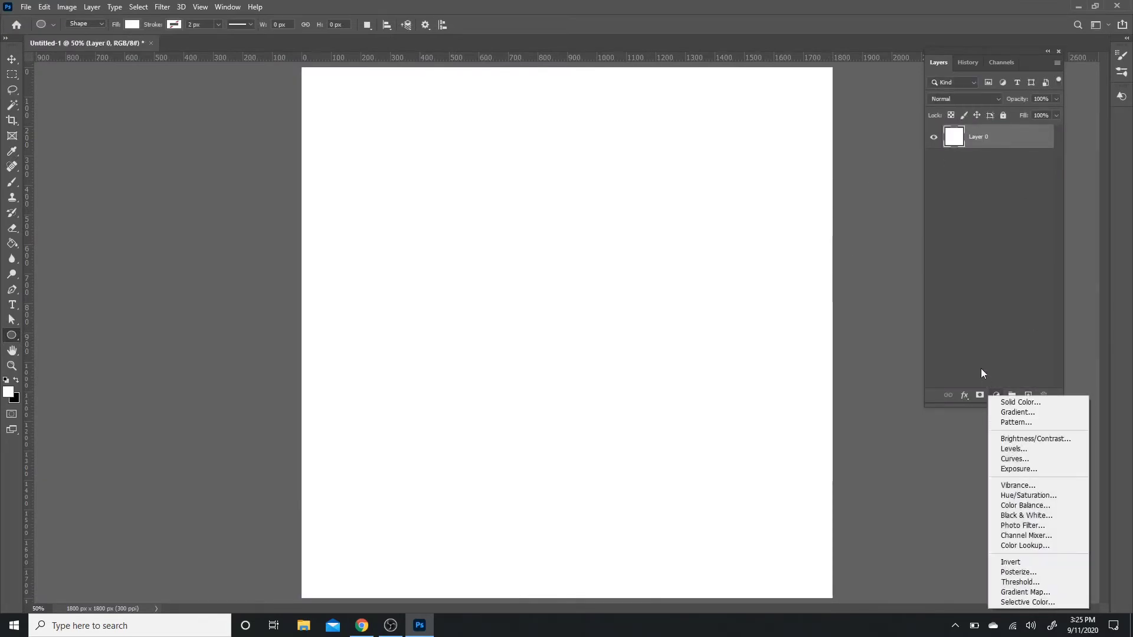
{"action": "left_click", "coordinate": [1024, 402]}
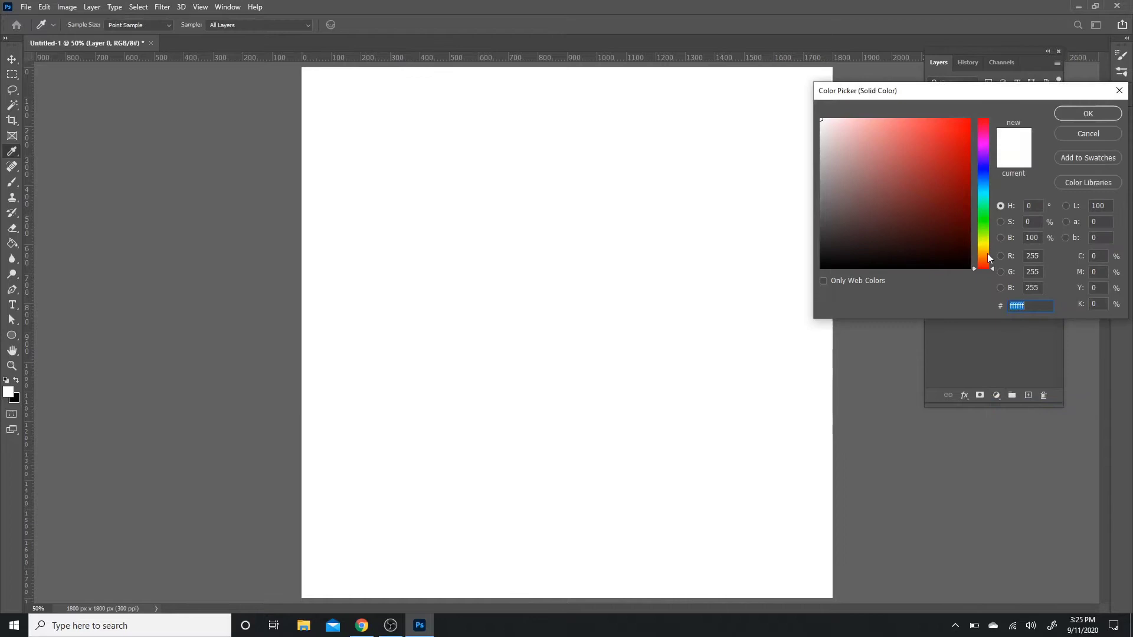
{"action": "left_click_drag", "start_coordinate": [987, 253], "coordinate": [984, 256]}
{"action": "left_click", "coordinate": [925, 165]}
{"action": "left_click", "coordinate": [984, 252]}
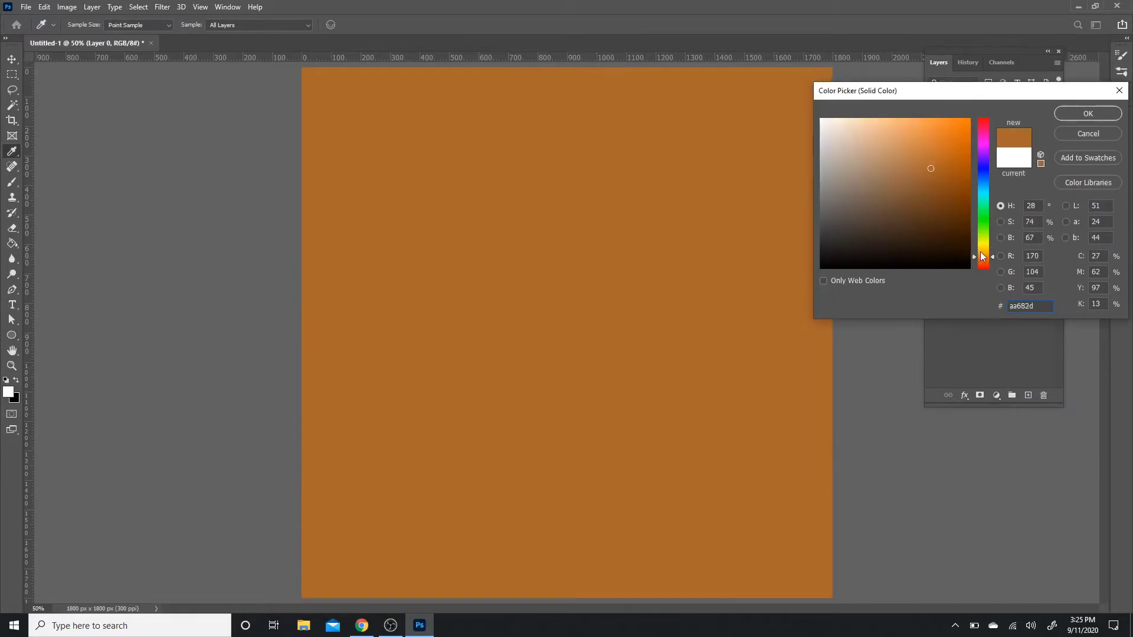
{"action": "left_click", "coordinate": [903, 164]}
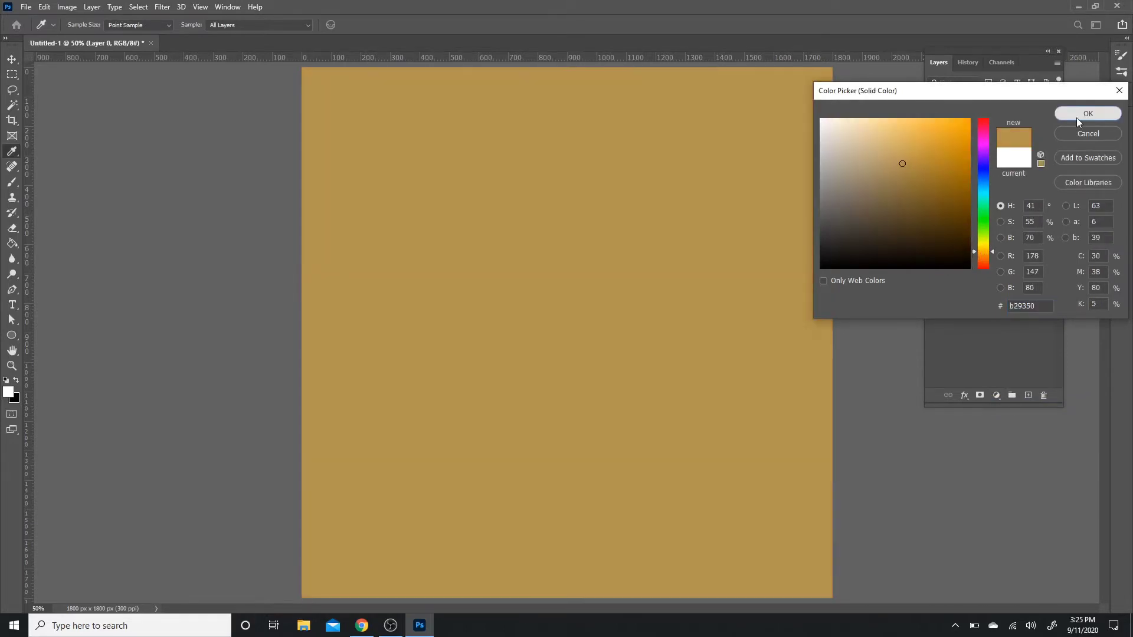
{"action": "left_click", "coordinate": [1079, 116]}
- Delete the unused Layer 0 and zoom out to see the whole canvas
{"action": "left_click", "coordinate": [1018, 171]}
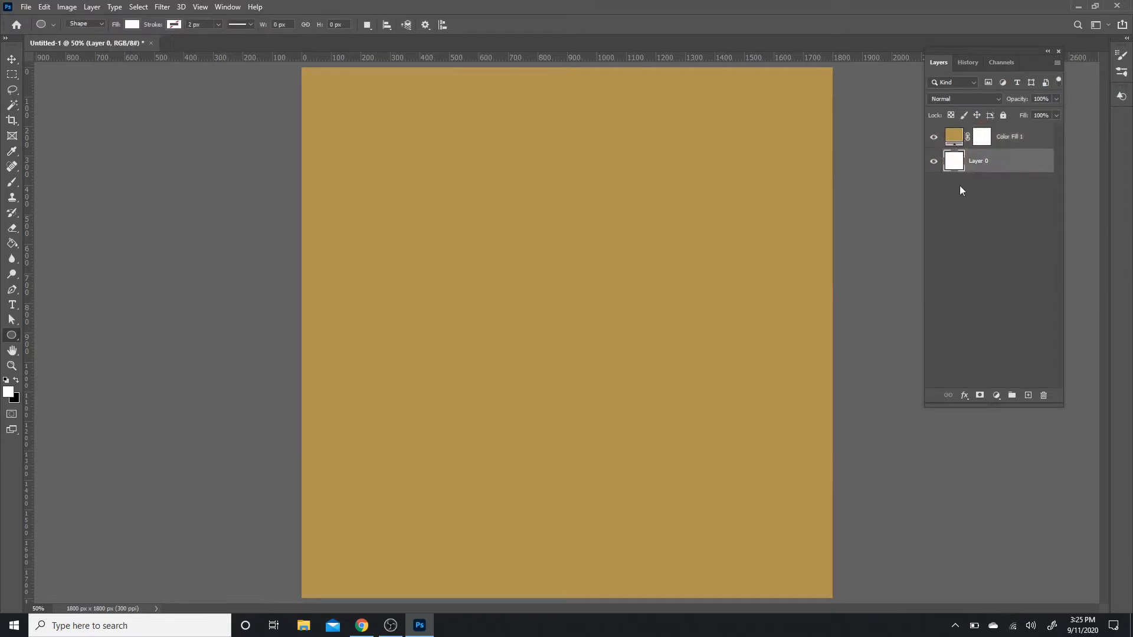
{"action": "key", "text": "Delete"}
{"action": "key", "text": "ctrl+minus"}
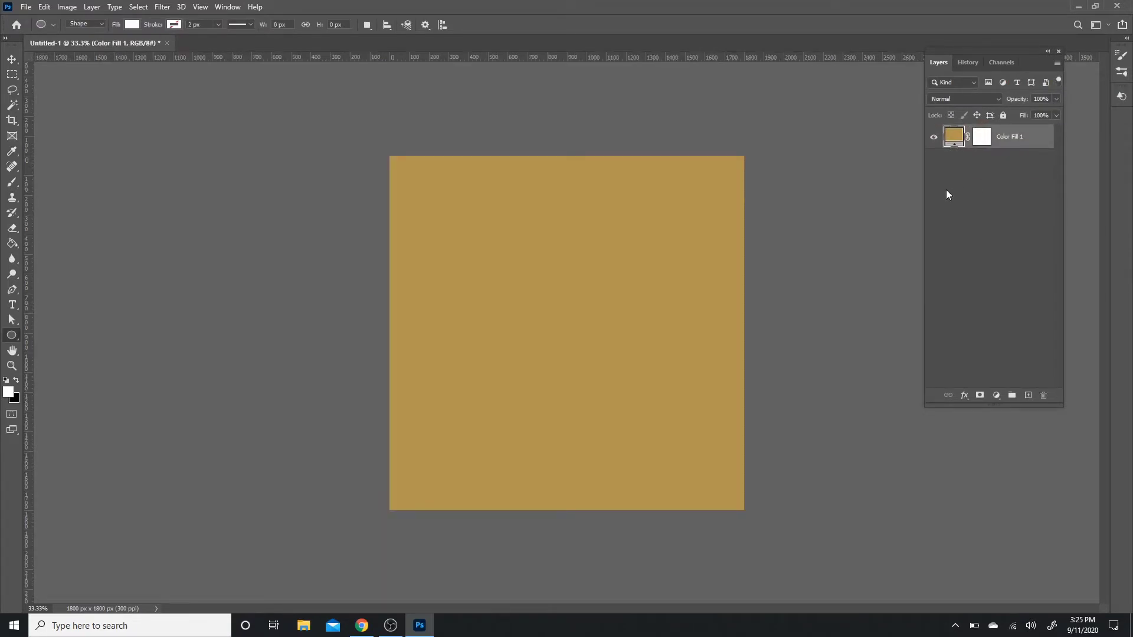
- Browse the Medinah font samples on DaFont and its Creative Market listing
{"action": "left_click", "coordinate": [361, 624]}
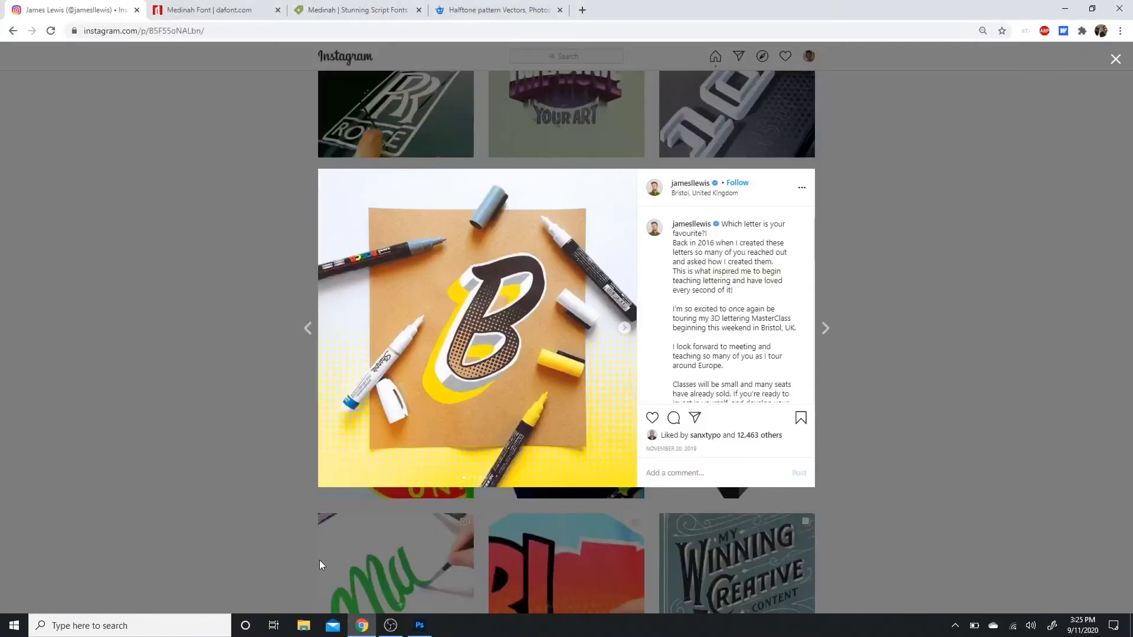
{"action": "left_click", "coordinate": [239, 10]}
{"action": "scroll", "coordinate": [101, 232], "scroll_direction": "down", "scroll_amount": 2}
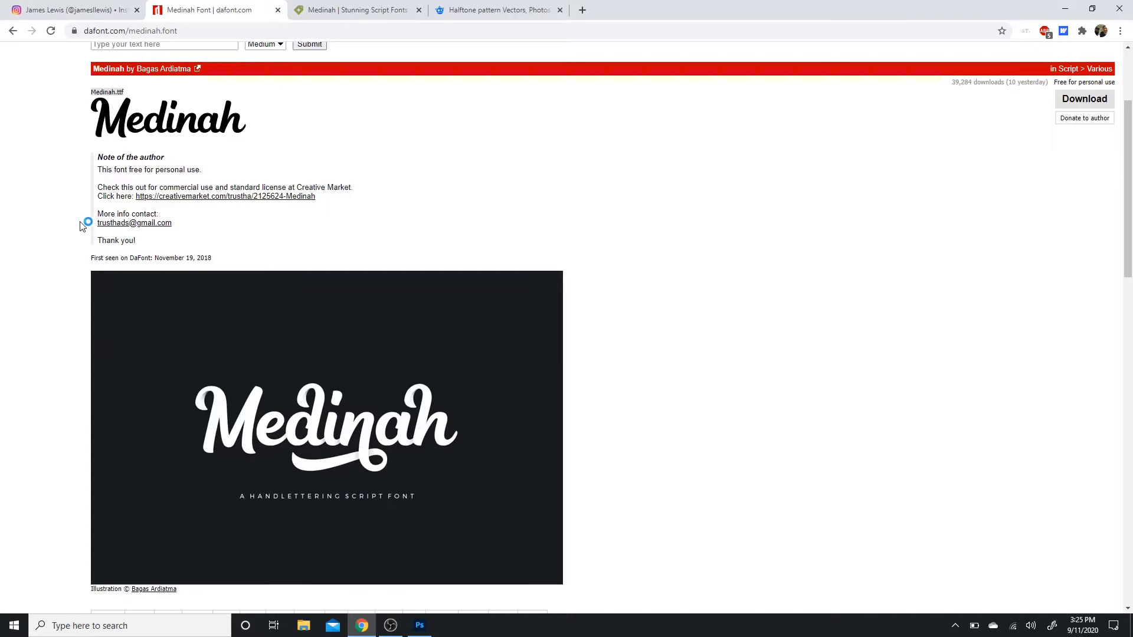
{"action": "left_click", "coordinate": [343, 17]}
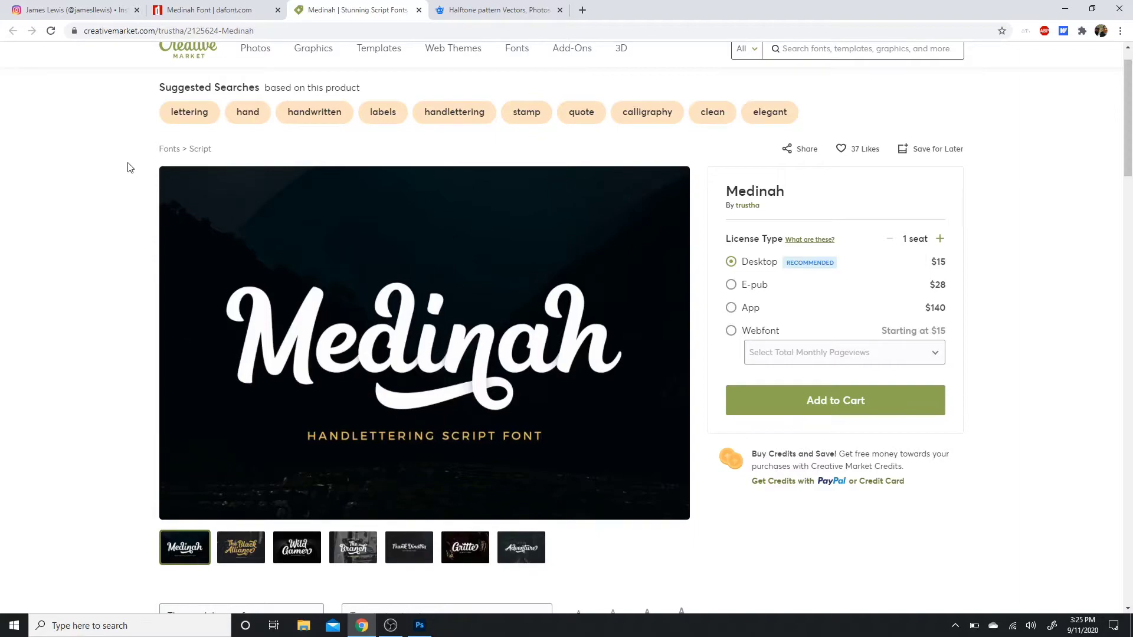
{"action": "left_click", "coordinate": [353, 547]}
- Type a white Medinah letter B on the tan canvas
{"action": "left_click", "coordinate": [420, 625]}
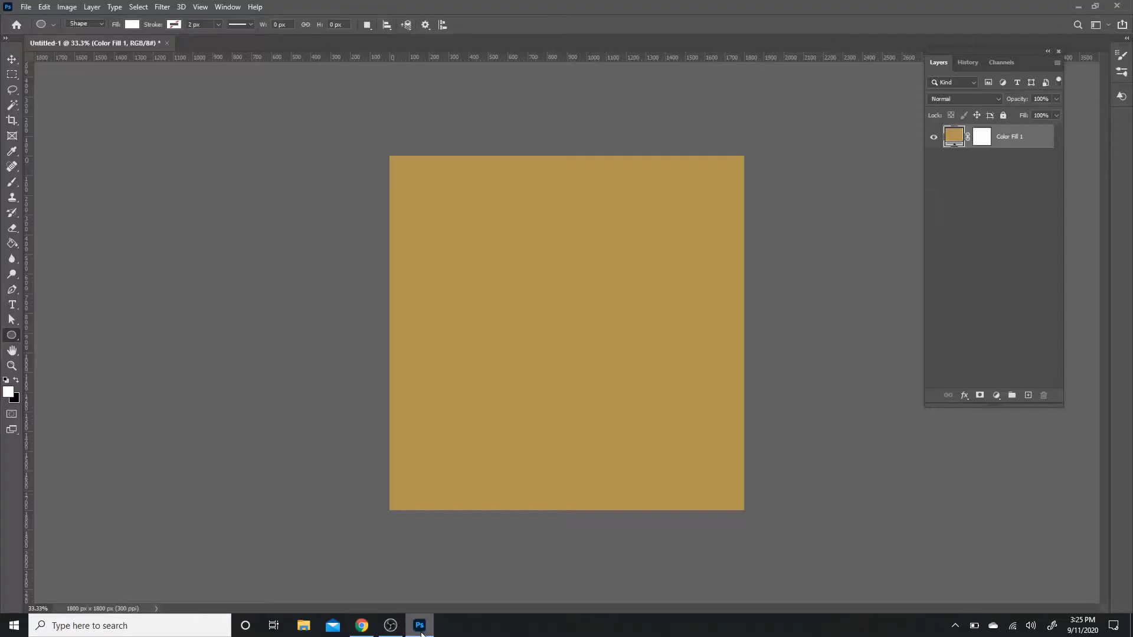
{"action": "left_click", "coordinate": [13, 306]}
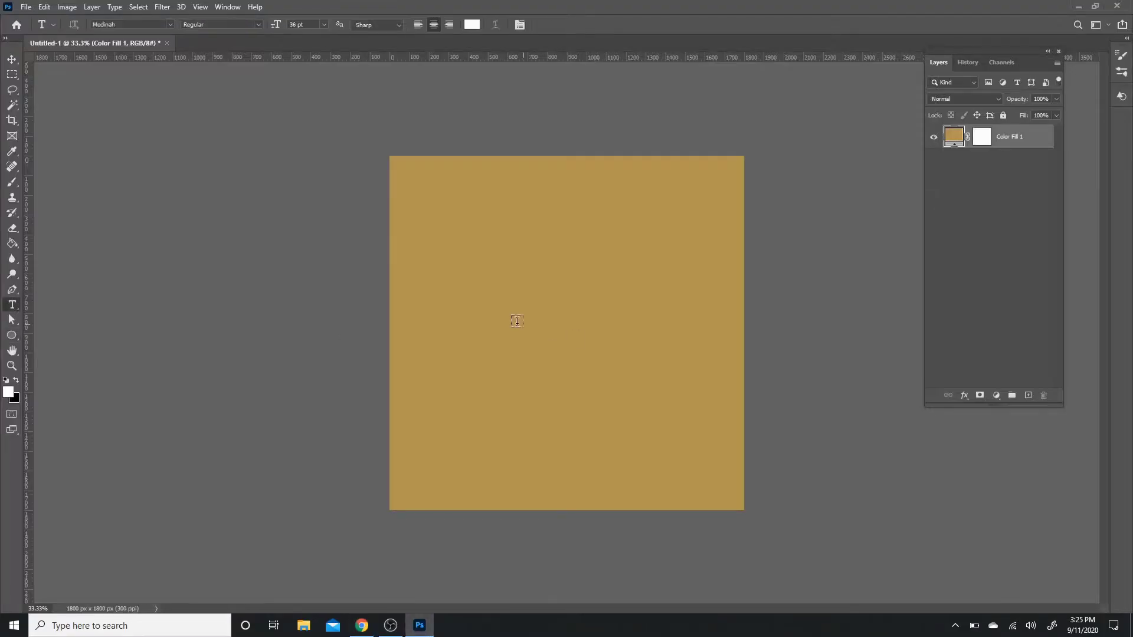
{"action": "left_click", "coordinate": [485, 317]}
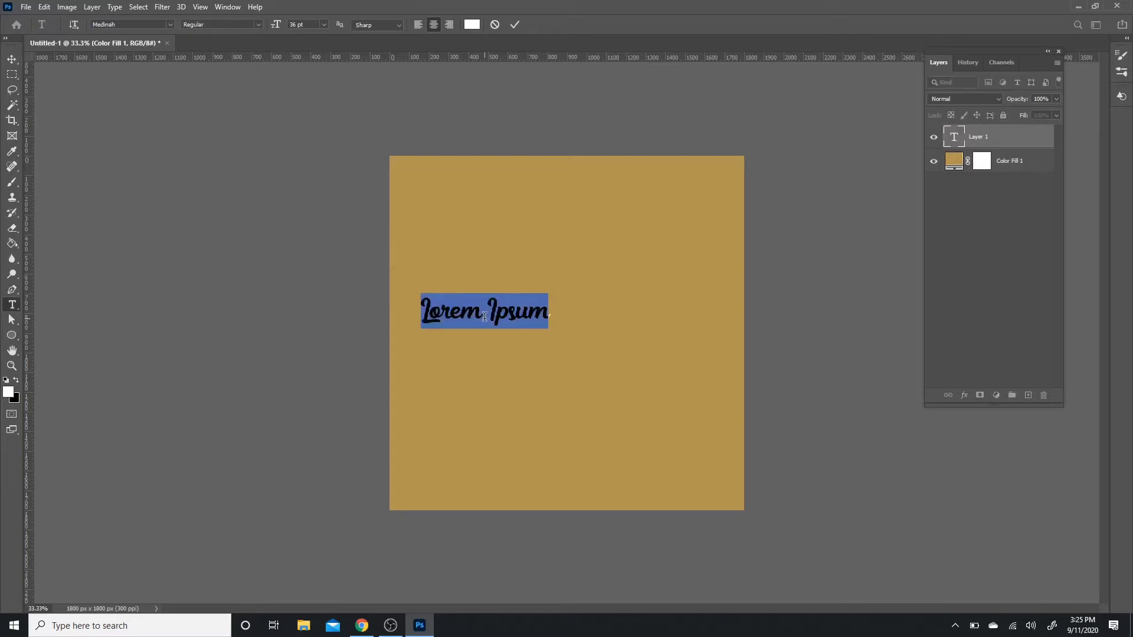
{"action": "type", "text": "B"}
{"action": "left_click", "coordinate": [11, 320]}
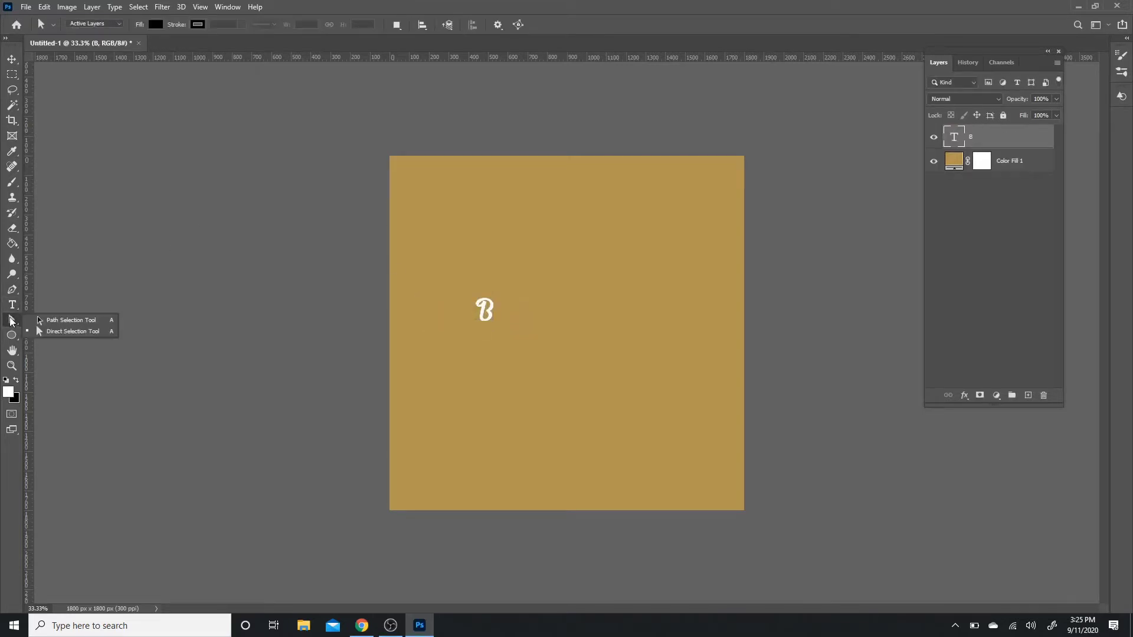
- Scale the B up to about 515% so it fills most of the canvas
{"action": "key", "text": "ctrl+t"}
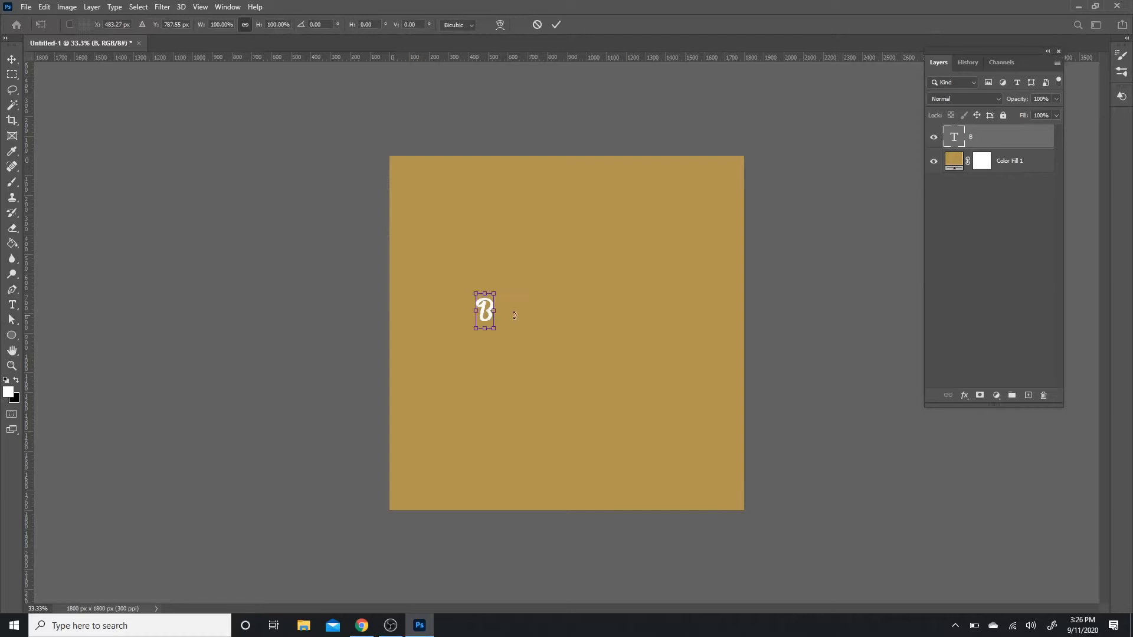
{"action": "left_click_drag", "start_coordinate": [511, 311], "coordinate": [621, 355]}
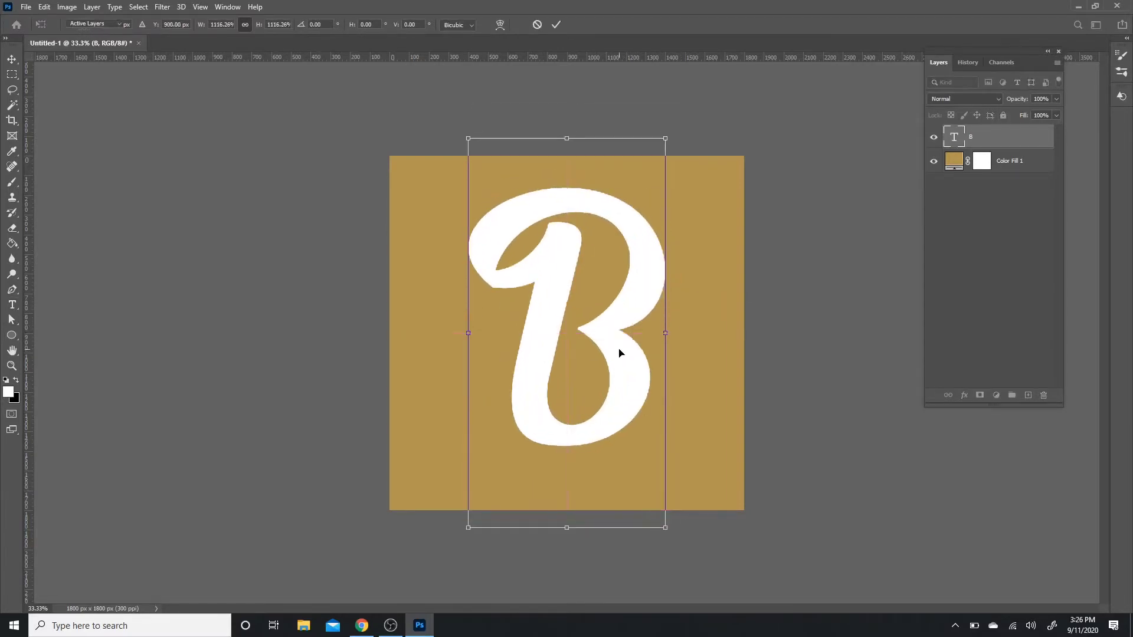
{"action": "key", "text": "Return"}
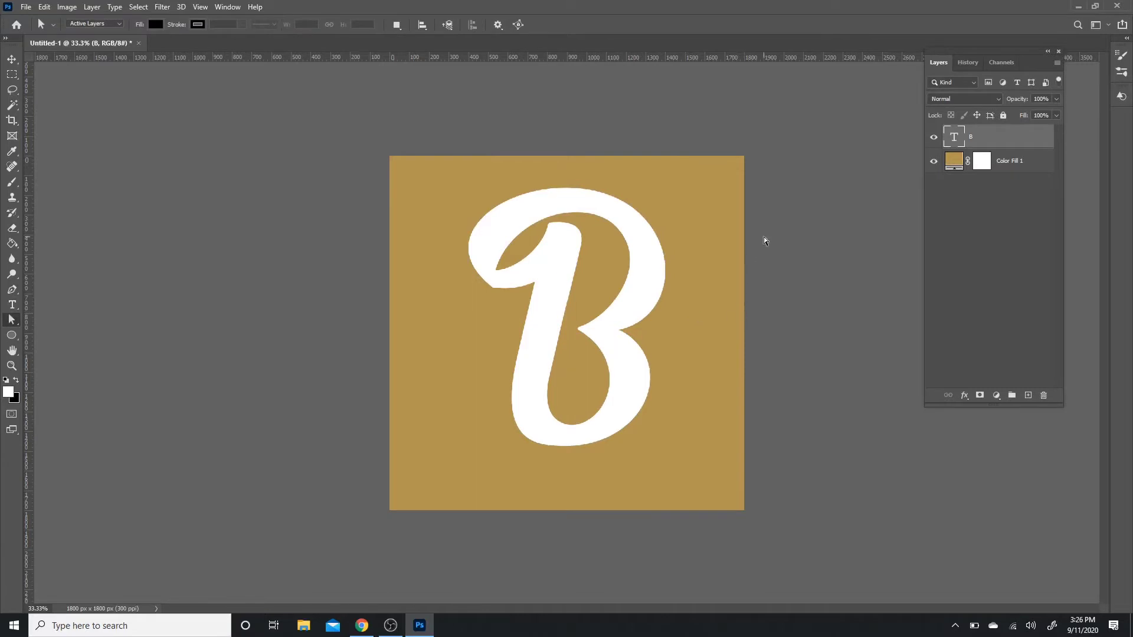
- Load the B as a selection, make a 0.5 px work path, and convert it to Shape 1
{"action": "left_click", "coordinate": [955, 139], "text": "ctrl"}
{"action": "left_click", "coordinate": [12, 105]}
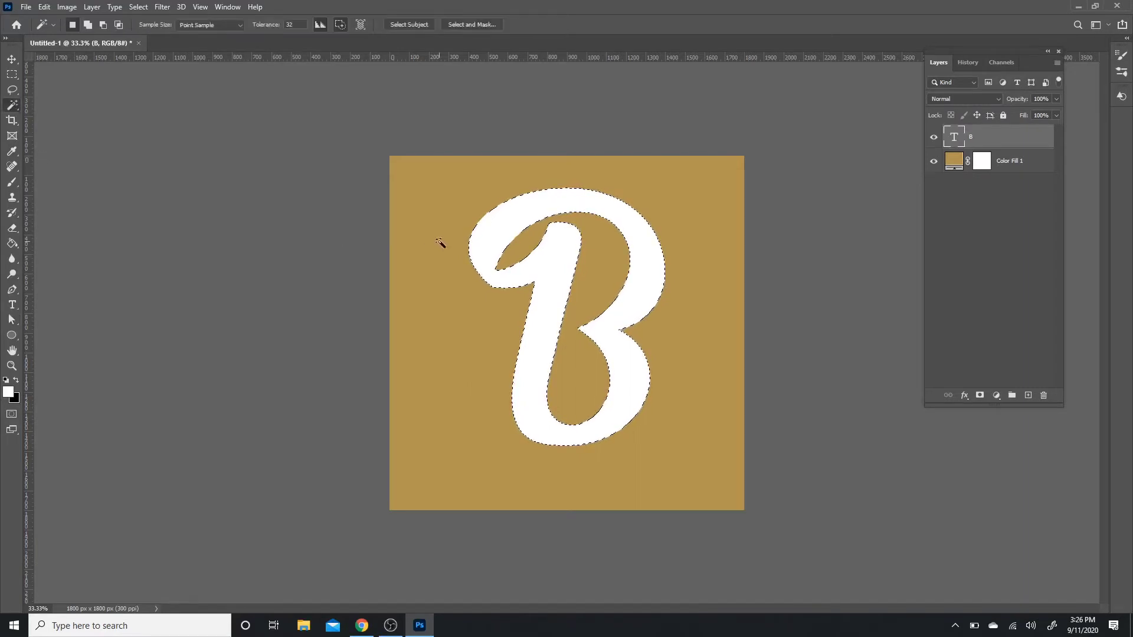
{"action": "right_click", "coordinate": [15, 106]}
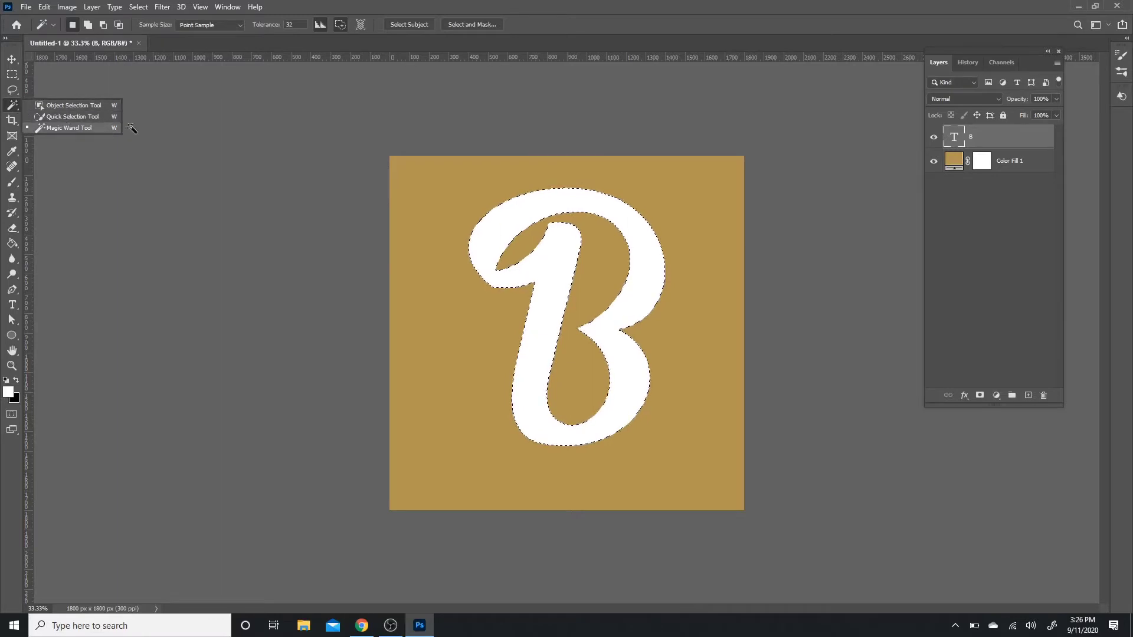
{"action": "left_click", "coordinate": [9, 112]}
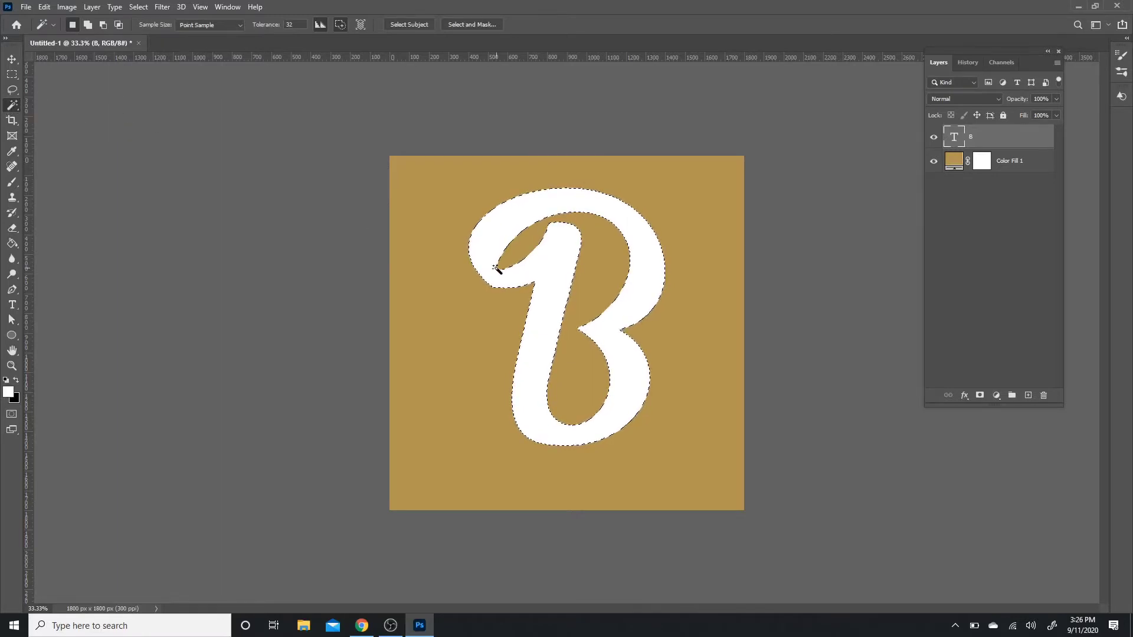
{"action": "right_click", "coordinate": [439, 188]}
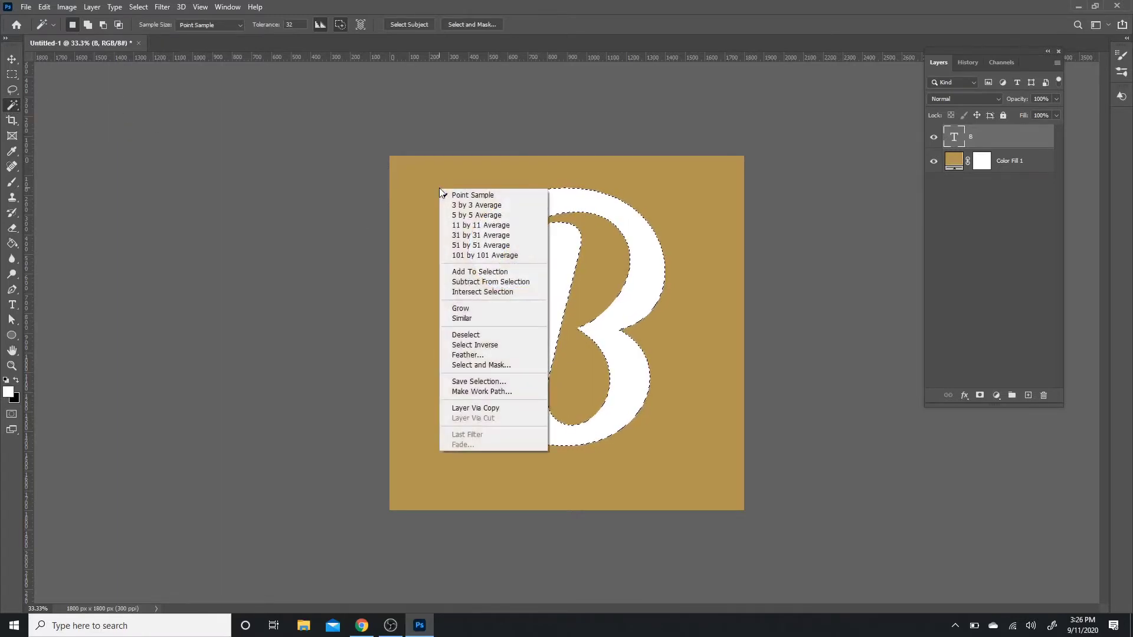
{"action": "left_click", "coordinate": [490, 395]}
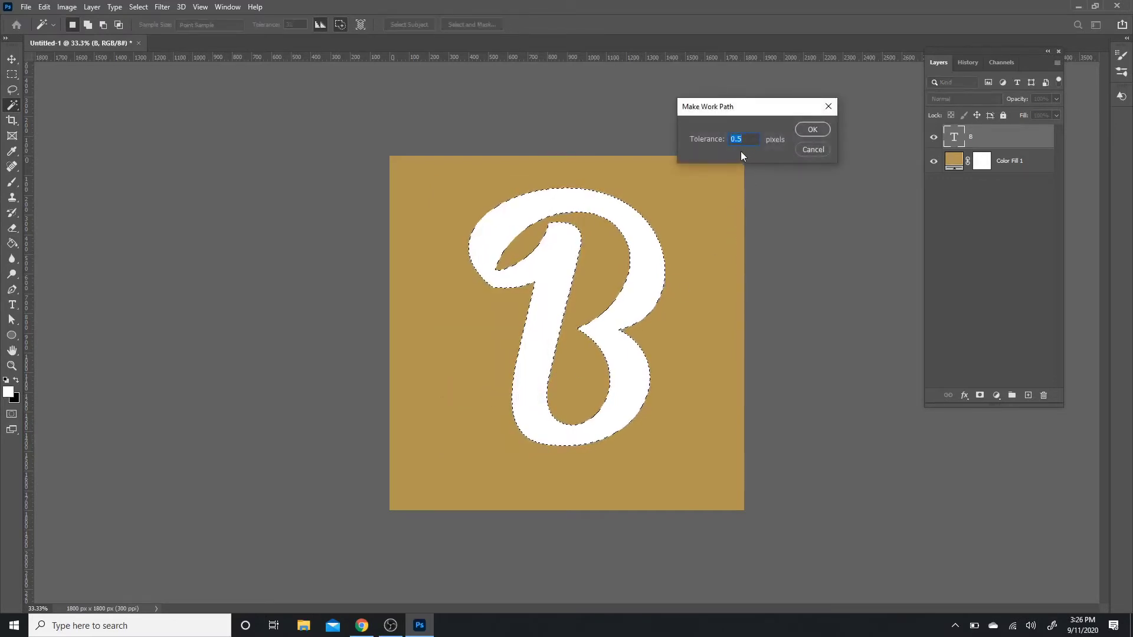
{"action": "left_click", "coordinate": [797, 128]}
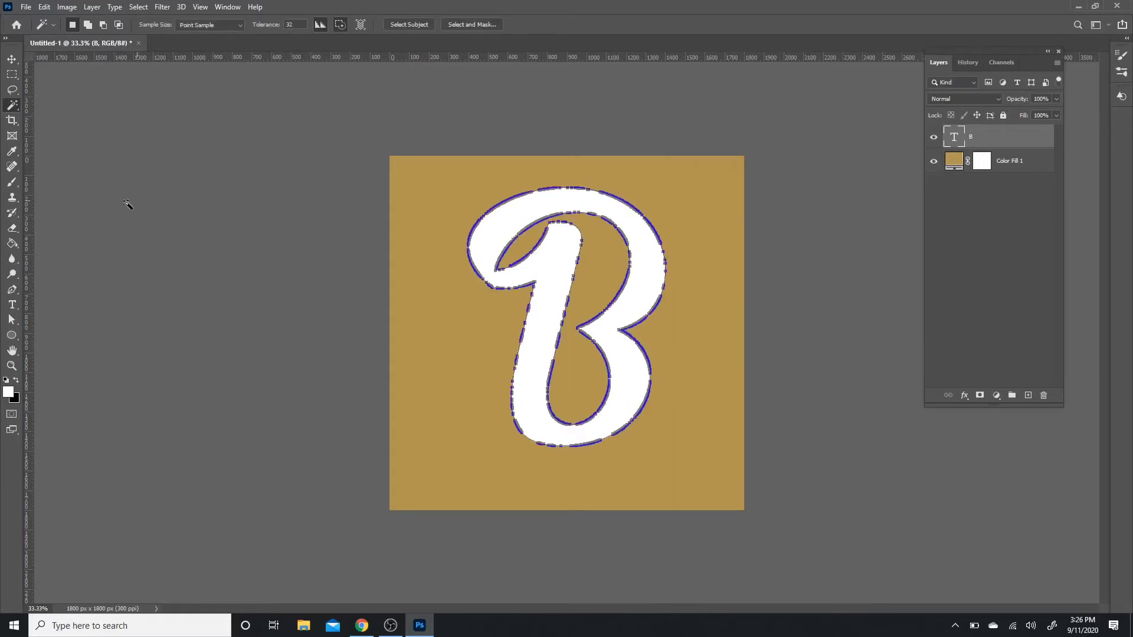
{"action": "left_click", "coordinate": [12, 289]}
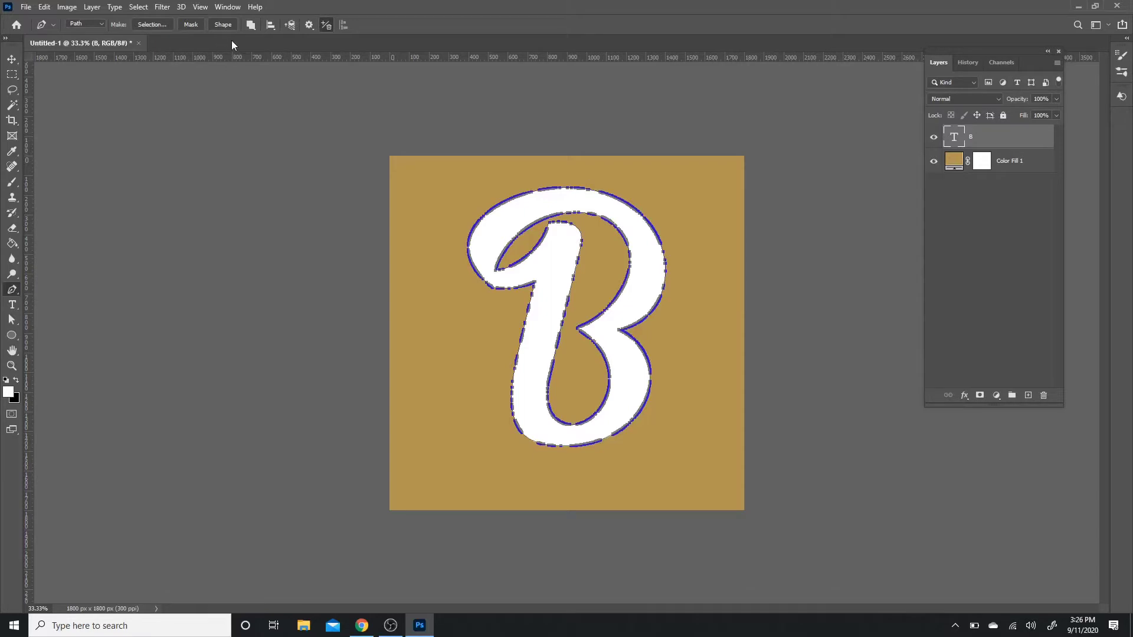
{"action": "left_click", "coordinate": [231, 24]}
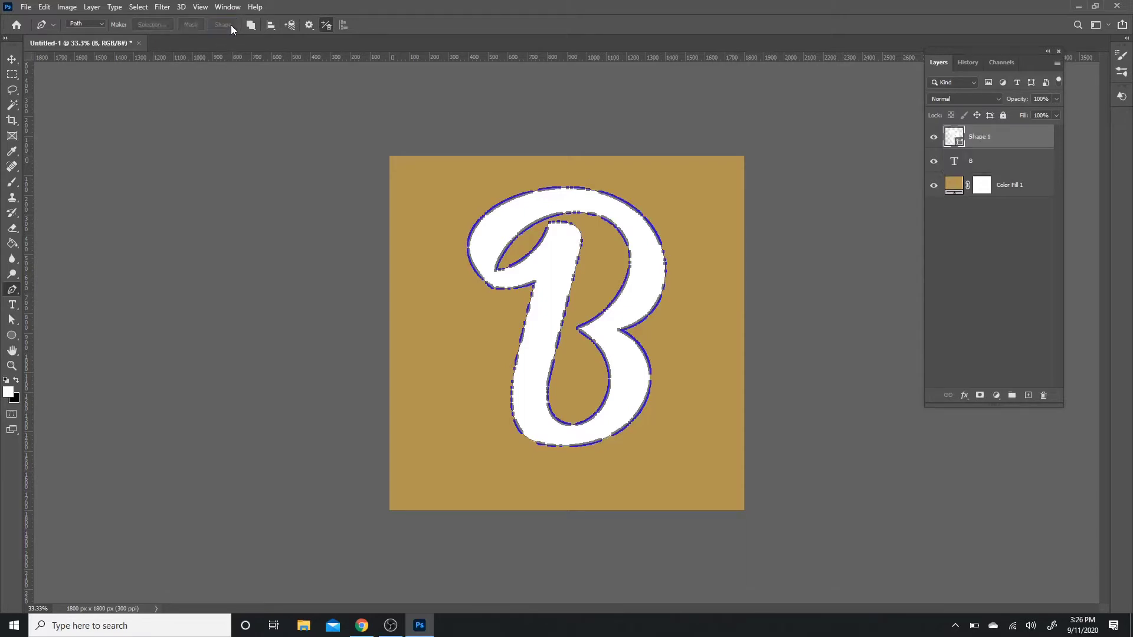
- Give the B shape no fill and a white stroke colour
{"action": "left_click", "coordinate": [12, 335]}
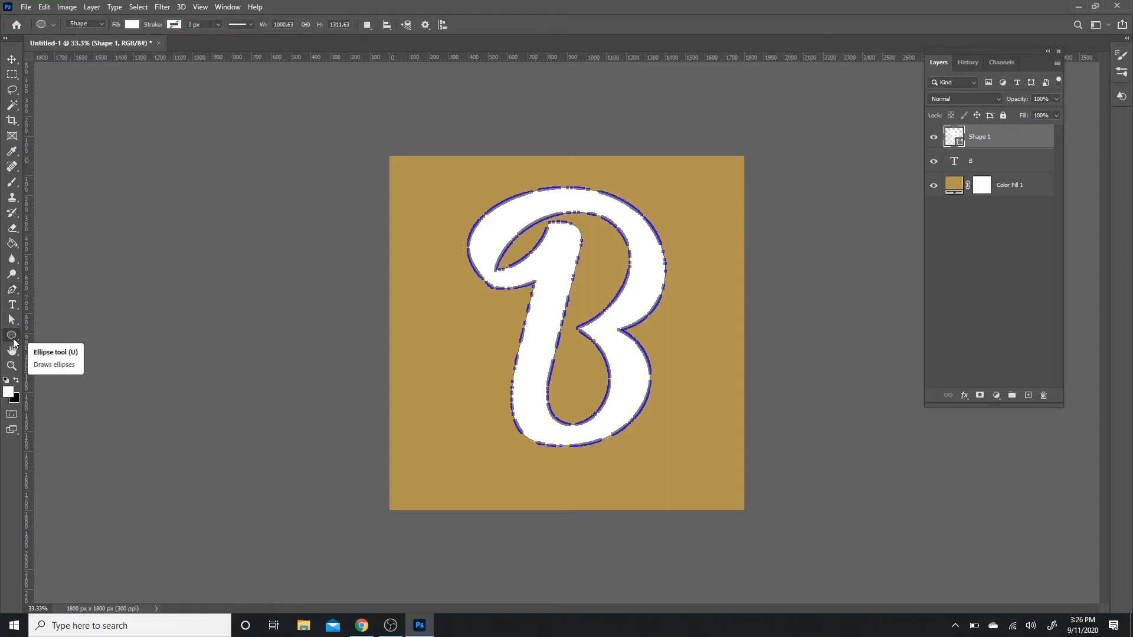
{"action": "left_click", "coordinate": [12, 335]}
{"action": "left_click", "coordinate": [51, 335]}
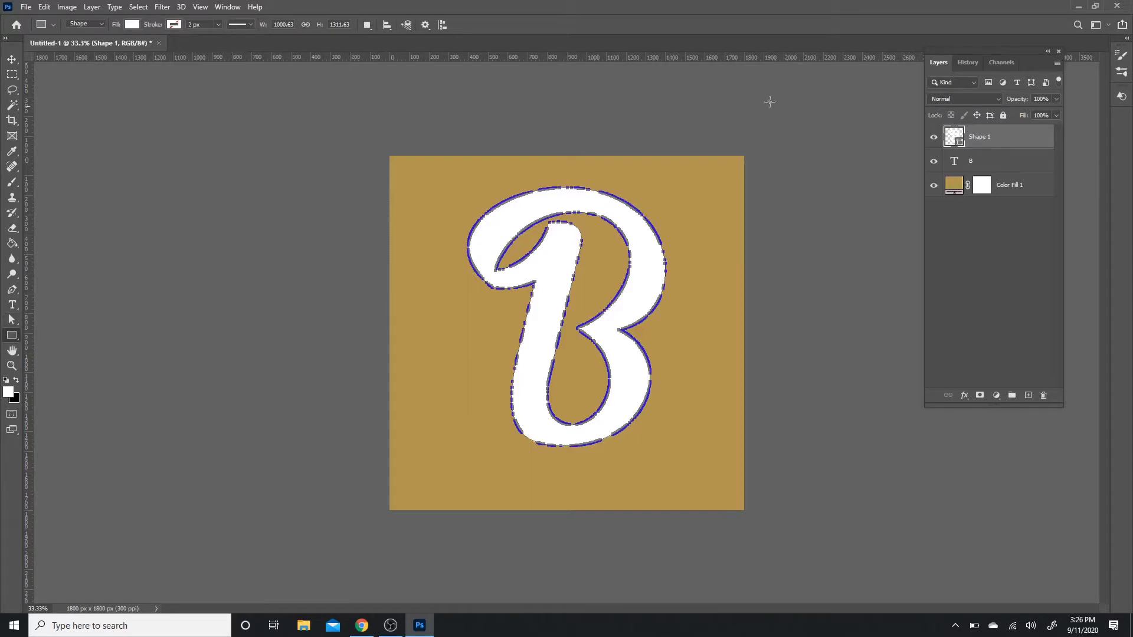
{"action": "left_click", "coordinate": [133, 25]}
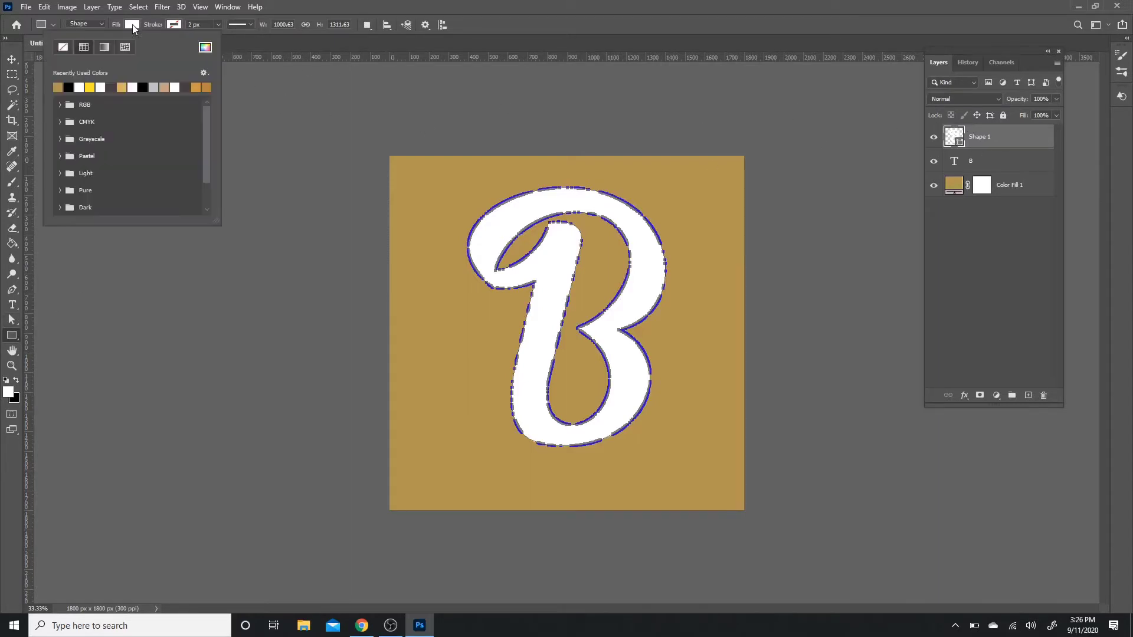
{"action": "left_click", "coordinate": [63, 47]}
{"action": "left_click", "coordinate": [176, 25]}
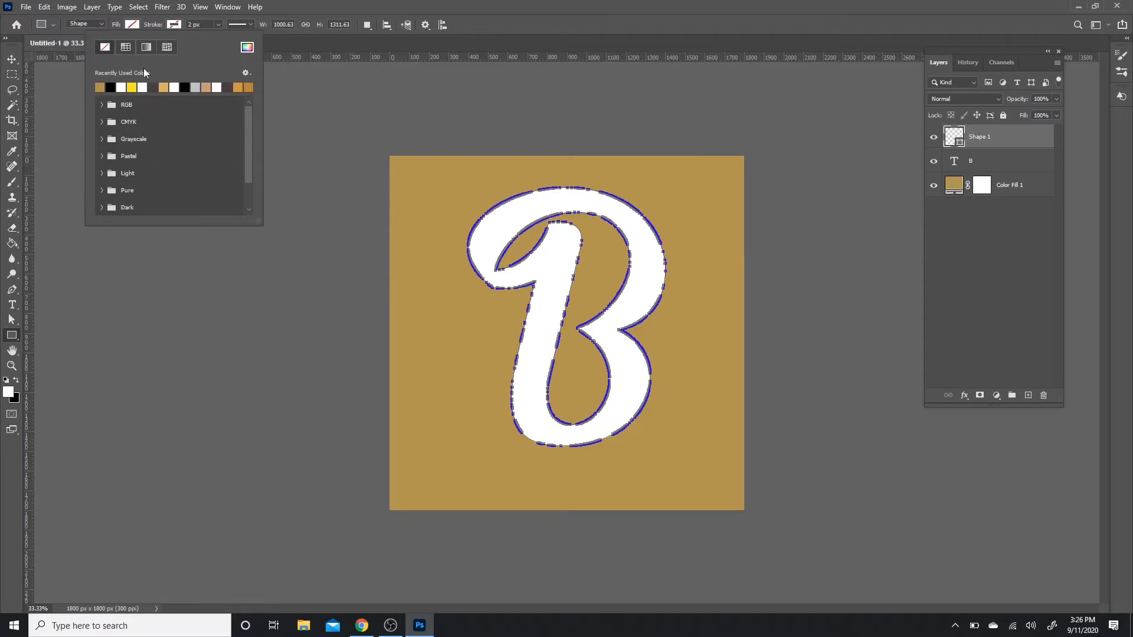
{"action": "left_click", "coordinate": [247, 47]}
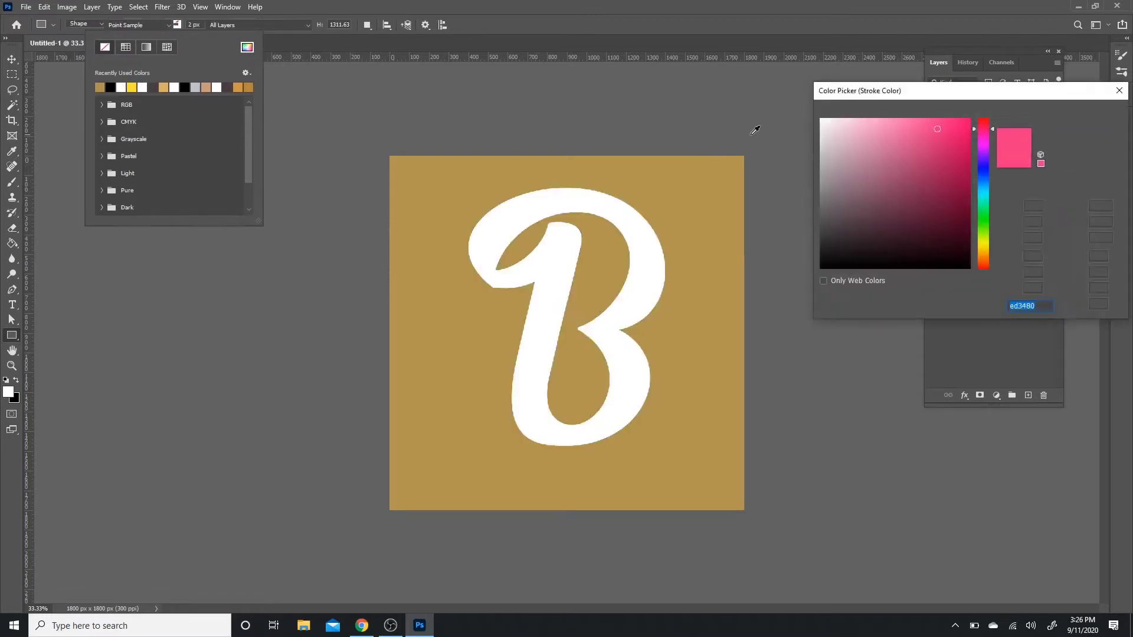
{"action": "left_click_drag", "start_coordinate": [843, 128], "coordinate": [758, 92]}
{"action": "left_click", "coordinate": [1084, 116]}
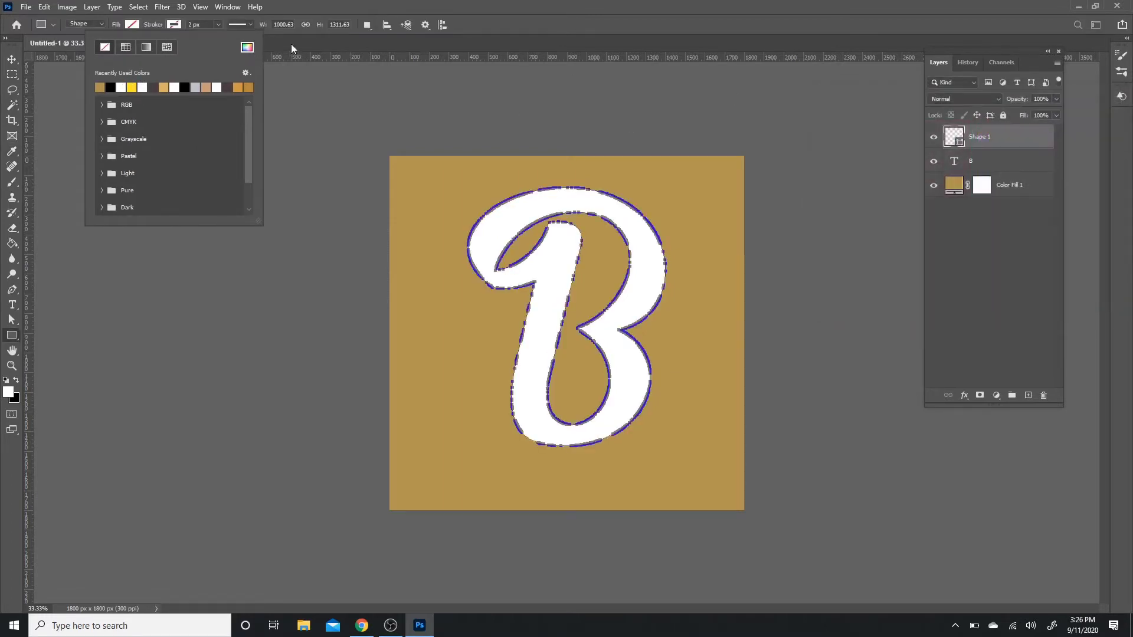
- Set the stroke to 17 px, aligned outside, with round caps and corners
{"action": "left_click", "coordinate": [211, 25]}
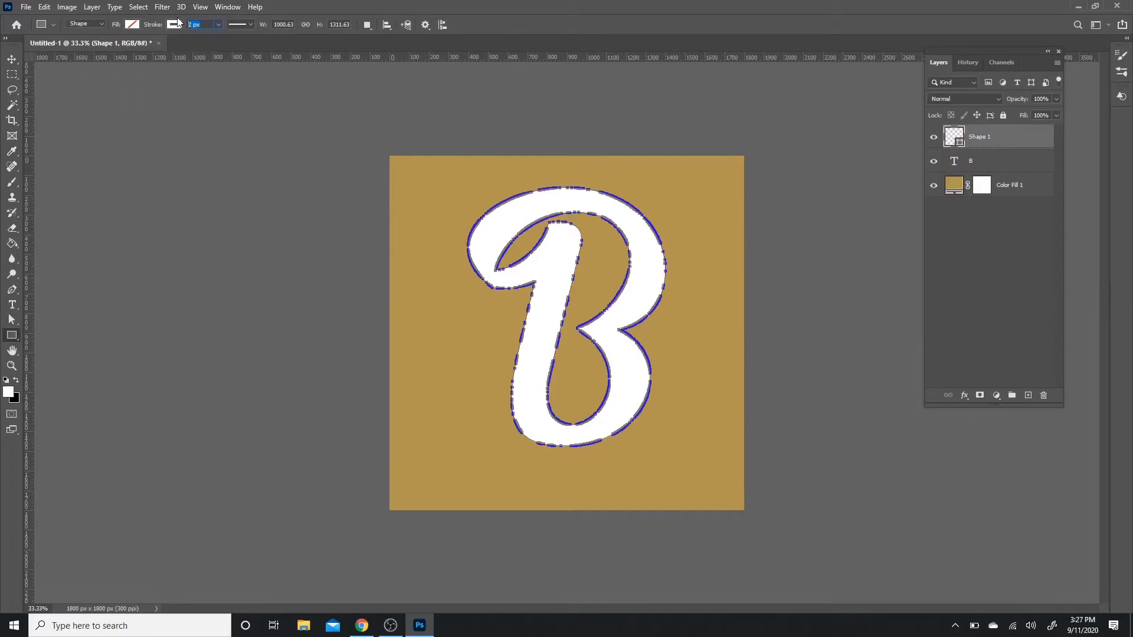
{"action": "type", "text": "17"}
{"action": "left_click", "coordinate": [243, 26]}
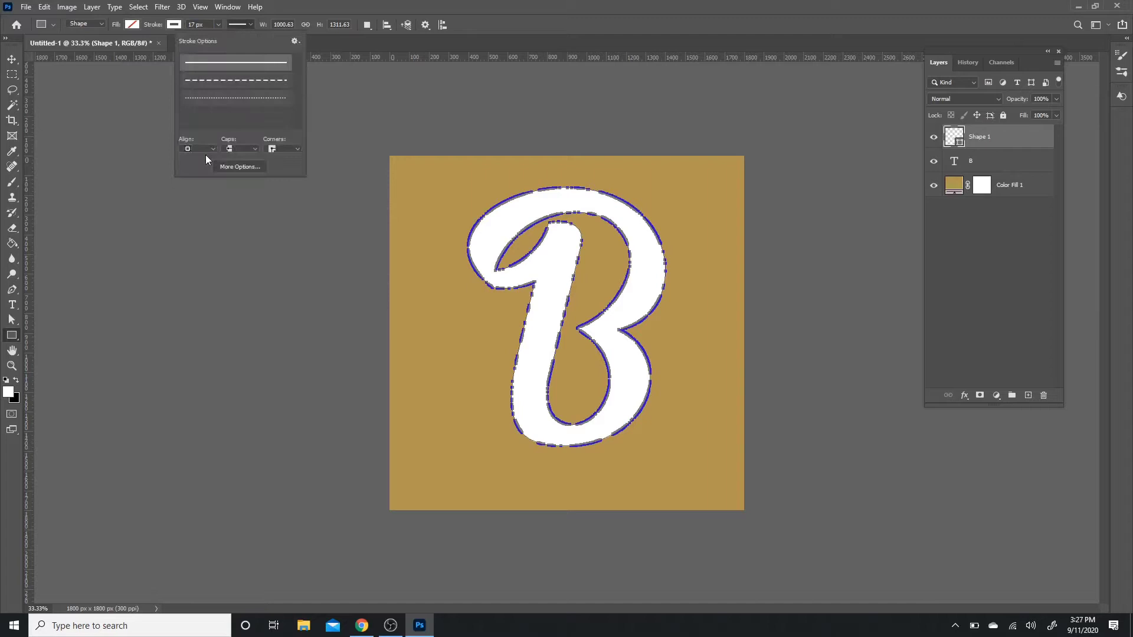
{"action": "left_click", "coordinate": [201, 180]}
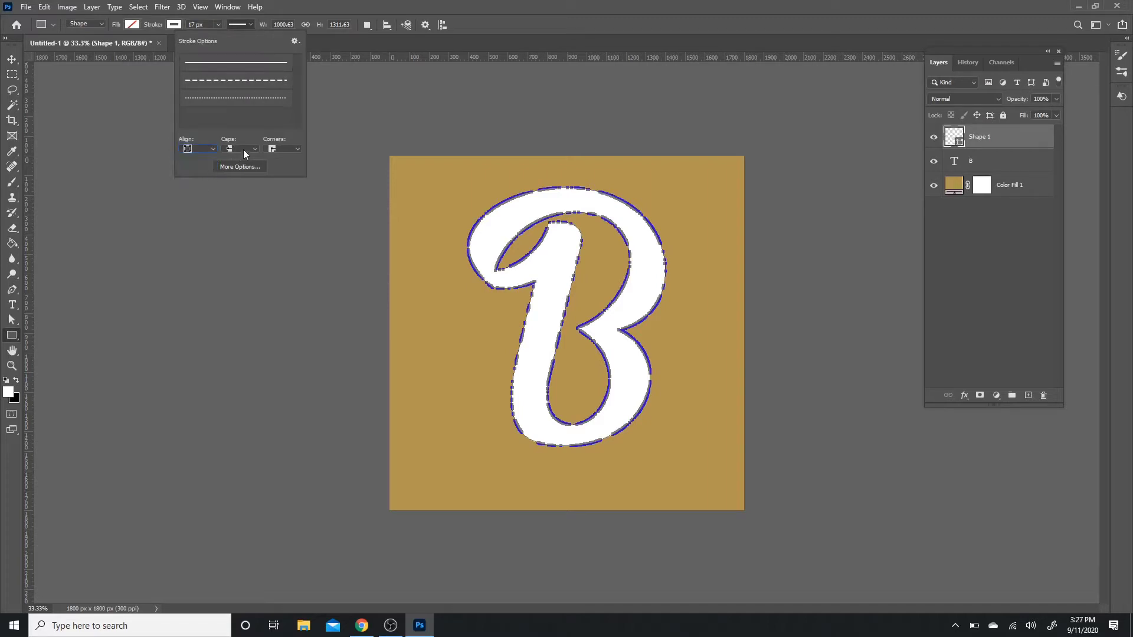
{"action": "left_click", "coordinate": [247, 150]}
{"action": "left_click", "coordinate": [250, 167]}
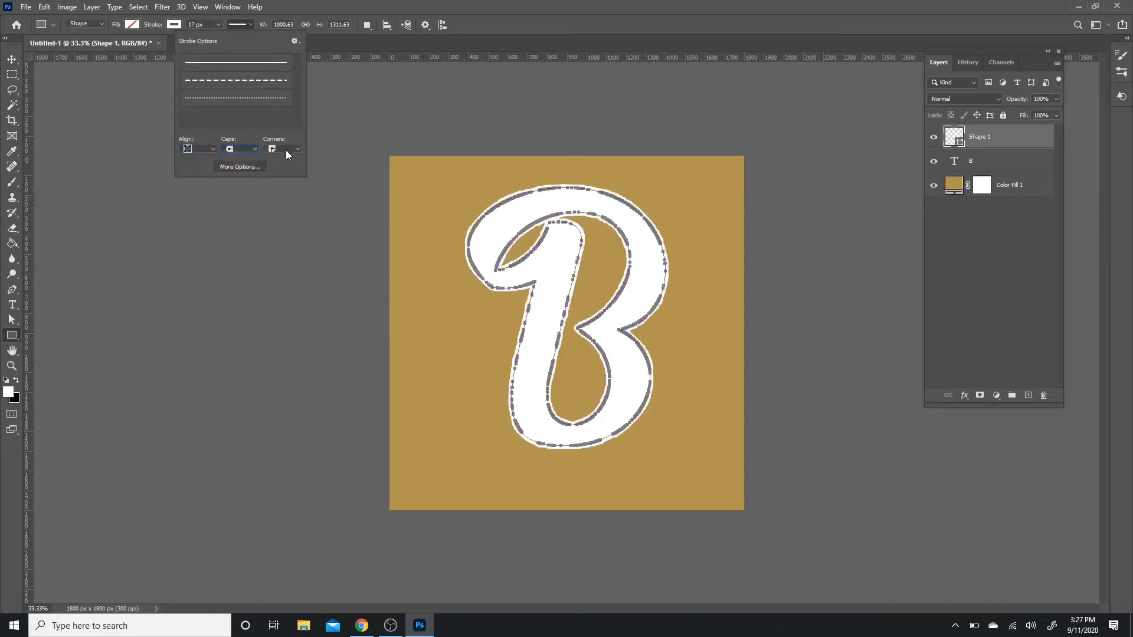
{"action": "left_click", "coordinate": [286, 150]}
{"action": "left_click", "coordinate": [295, 167]}
{"action": "left_click", "coordinate": [1021, 163]}
- Move Shape 1 beneath the B text layer
{"action": "left_click", "coordinate": [1008, 159]}
{"action": "left_click_drag", "start_coordinate": [1005, 140], "coordinate": [1010, 169]}
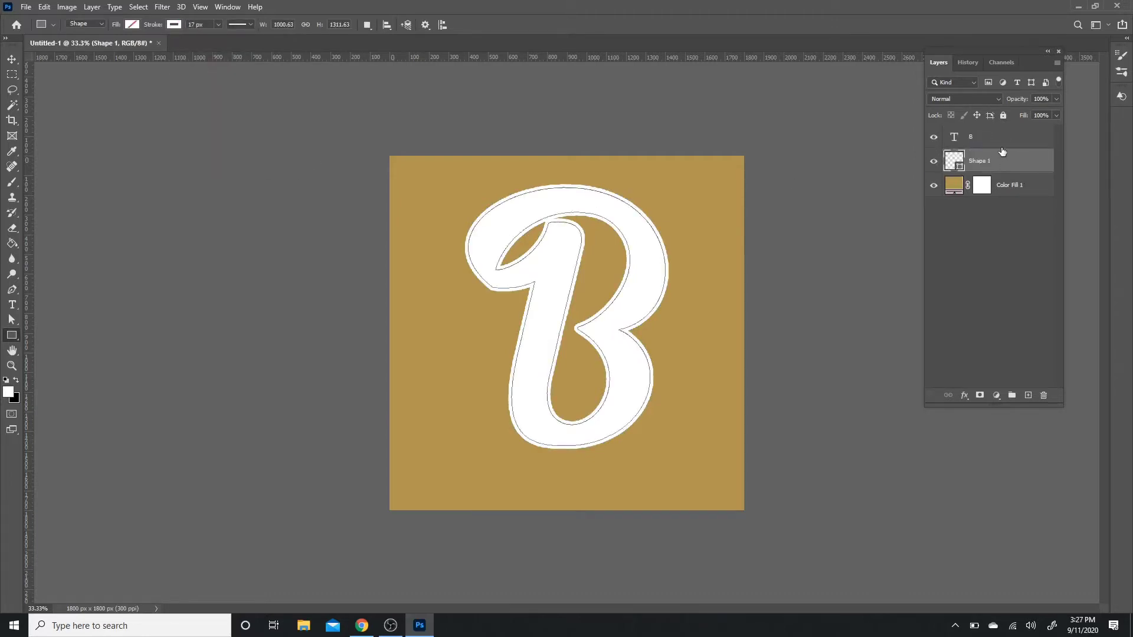
{"action": "left_click", "coordinate": [1000, 147]}
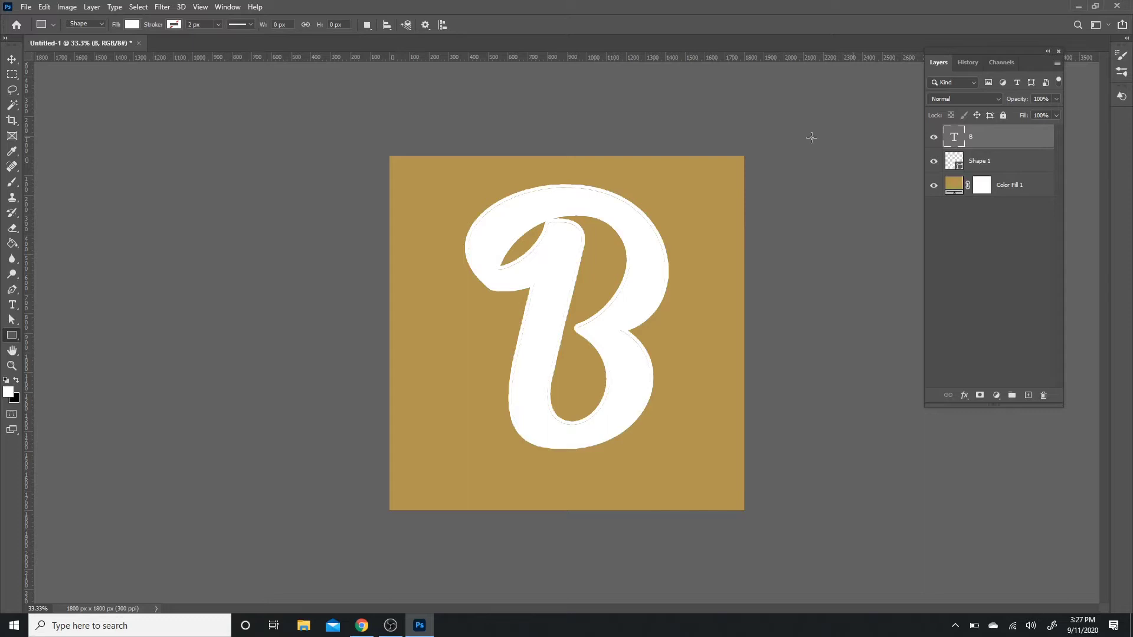
- Change the B text colour to dark brown #493d3d
{"action": "left_click", "coordinate": [11, 305]}
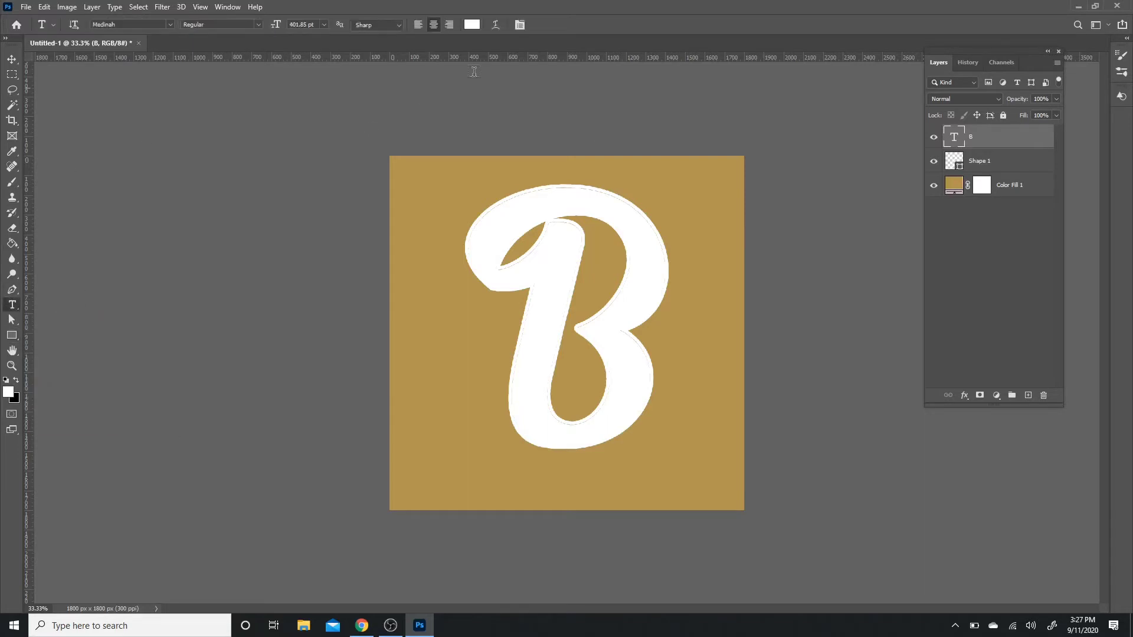
{"action": "left_click", "coordinate": [473, 25]}
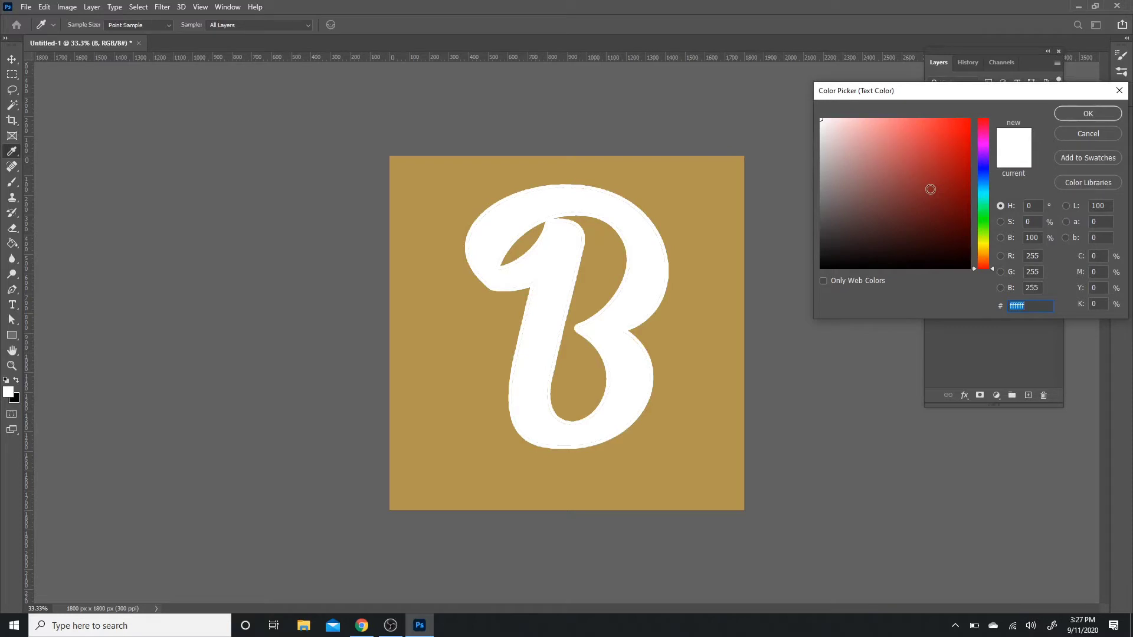
{"action": "type", "text": "49"}
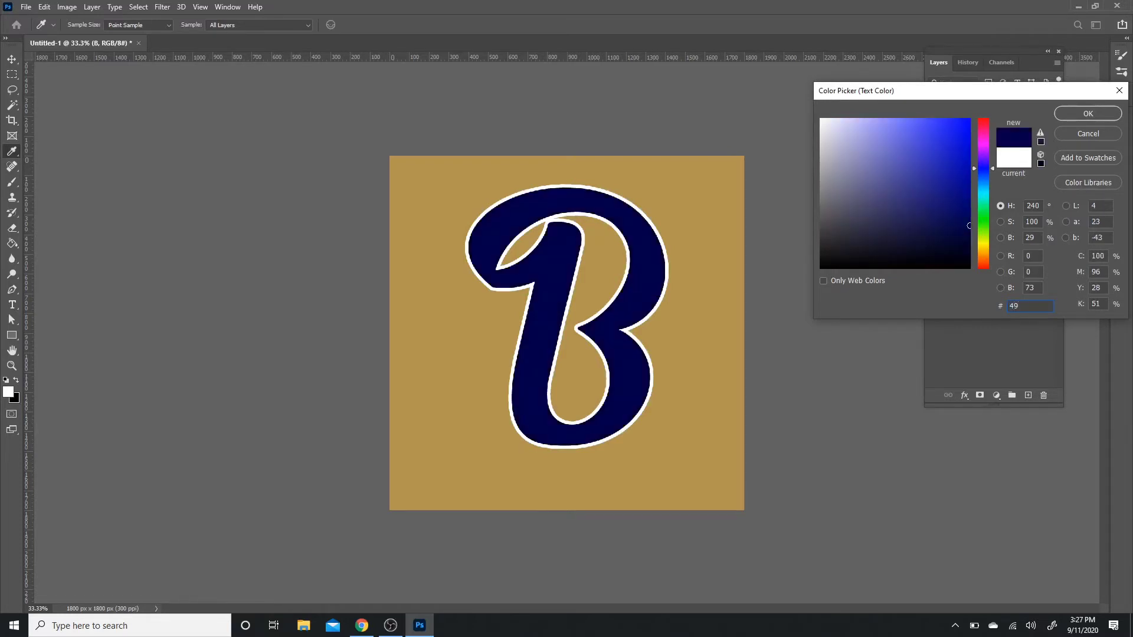
{"action": "type", "text": "3d3d"}
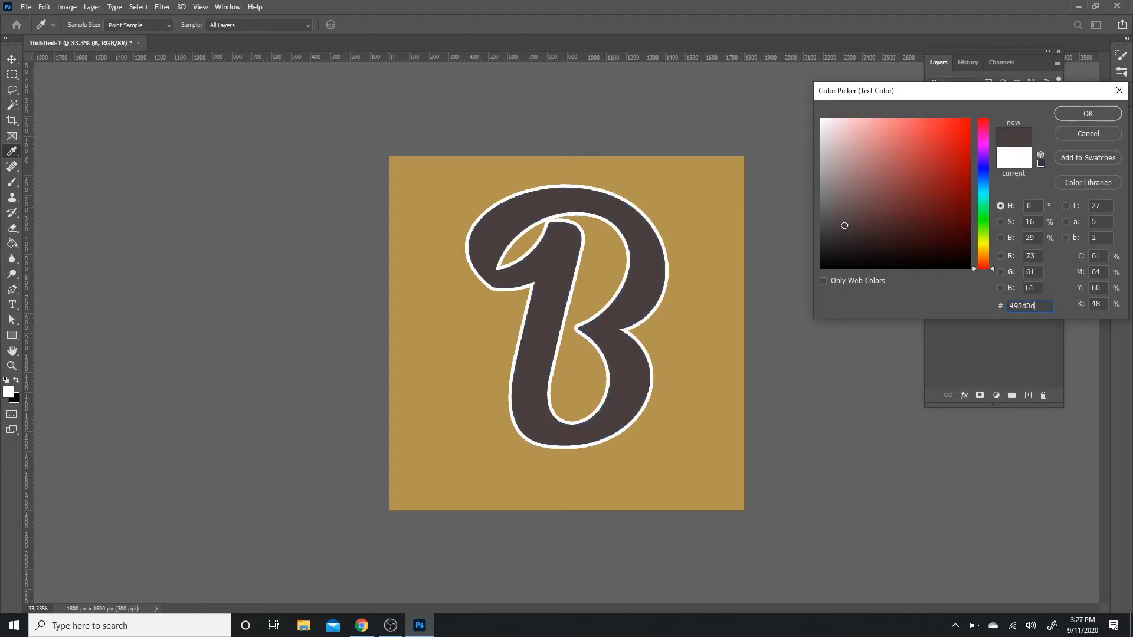
{"action": "key", "text": "Return"}
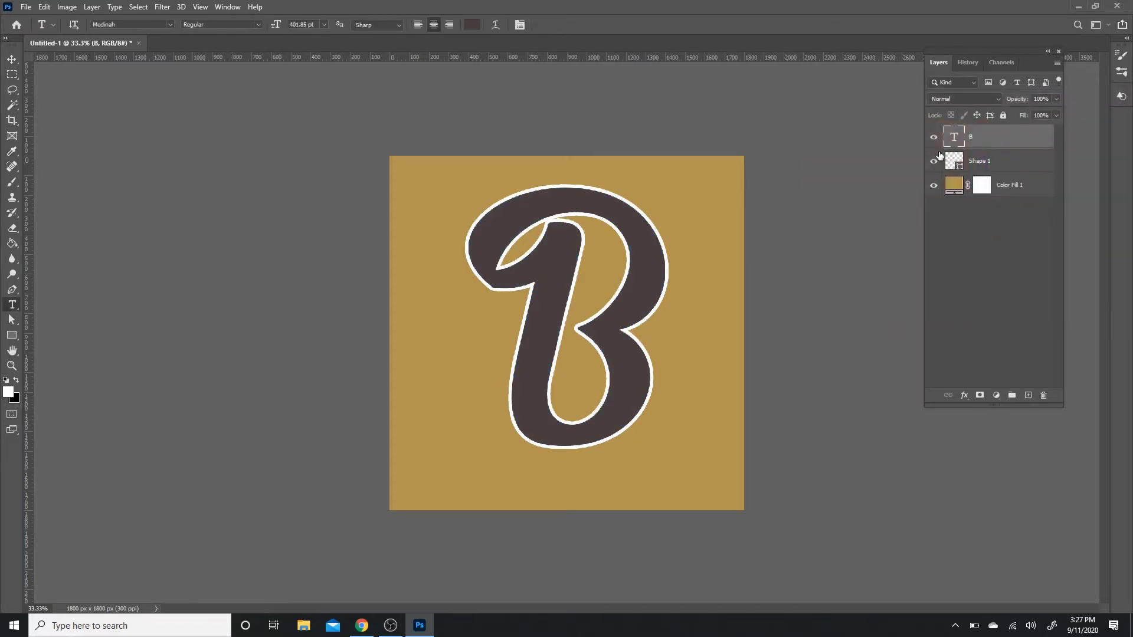
- Rename the Shape 1 outline layer to Stroke
{"action": "left_click", "coordinate": [934, 163]}
{"action": "left_click", "coordinate": [933, 164]}
{"action": "left_click", "coordinate": [989, 163]}
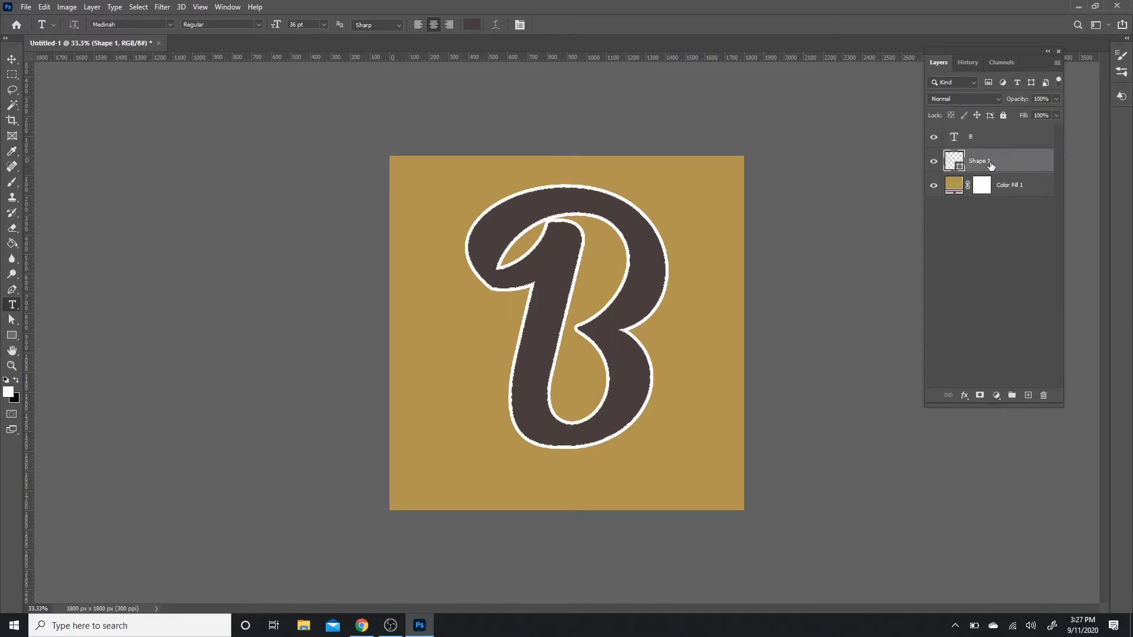
{"action": "double_click", "coordinate": [990, 163]}
{"action": "type", "text": "Stroke"}
{"action": "key", "text": "Return"}
- Duplicate Stroke, place the copy beneath it, and name it 3d
{"action": "key", "text": "ctrl+j"}
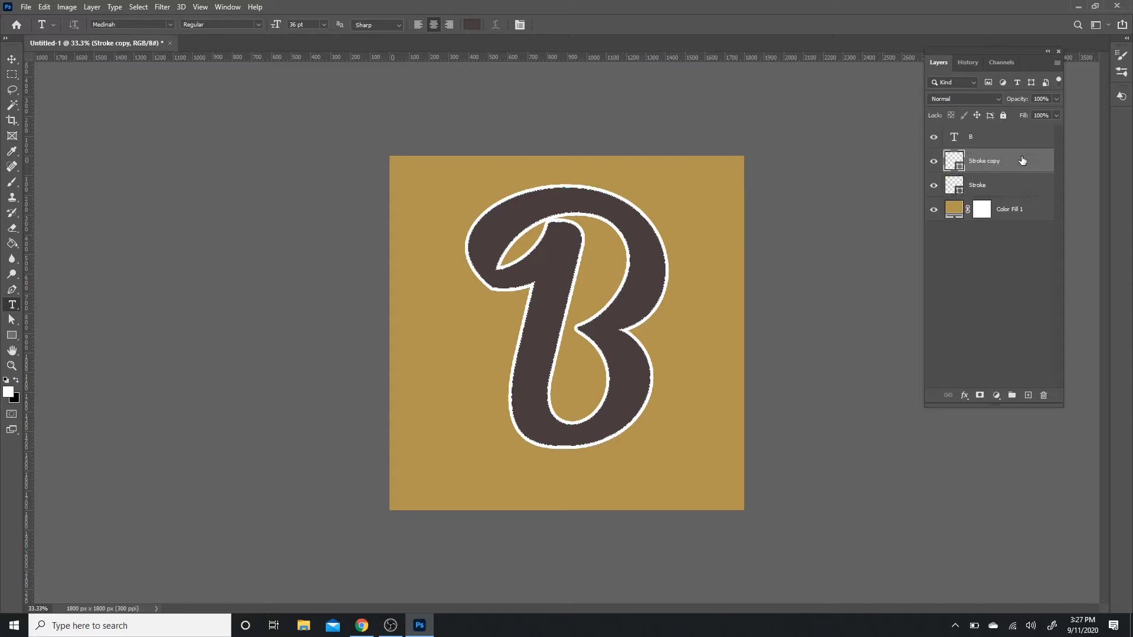
{"action": "left_click_drag", "start_coordinate": [1015, 161], "coordinate": [1003, 187]}
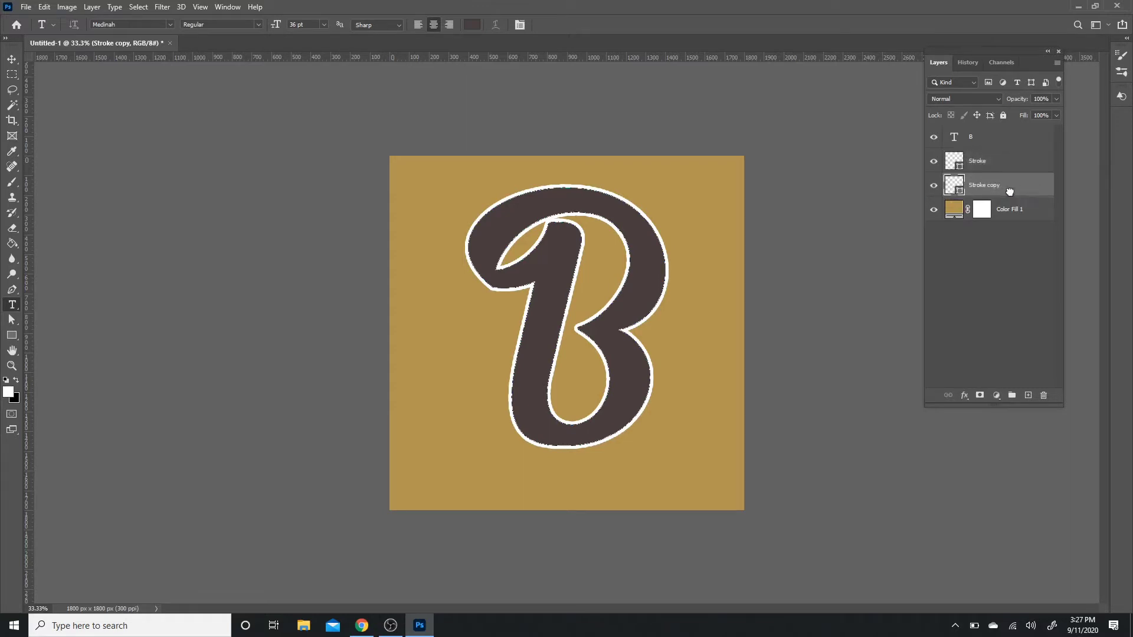
{"action": "double_click", "coordinate": [998, 187]}
{"action": "type", "text": "S"}
{"action": "type", "text": "d"}
{"action": "key", "text": "Return"}
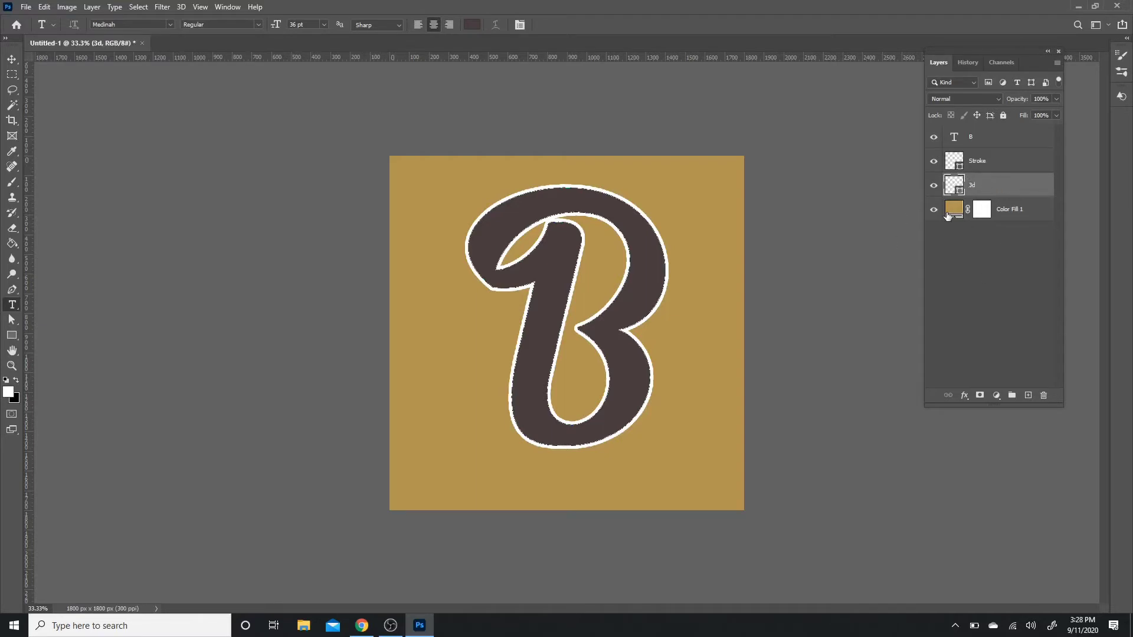
- Rasterize the 3d layer and offset it one step down and left
{"action": "right_click", "coordinate": [998, 191]}
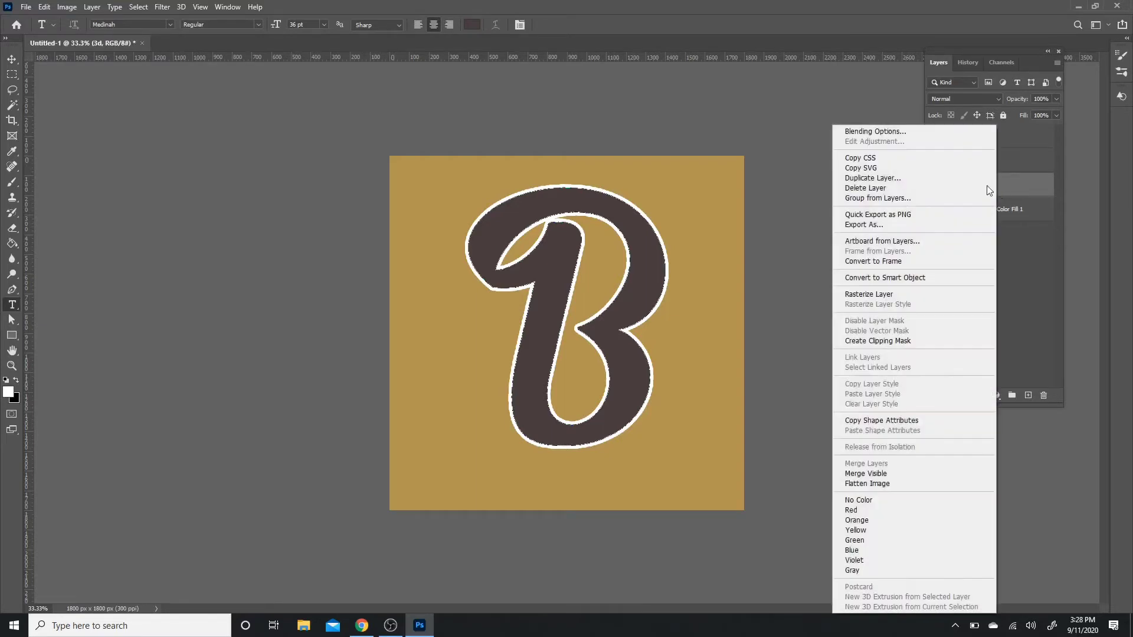
{"action": "left_click", "coordinate": [892, 291]}
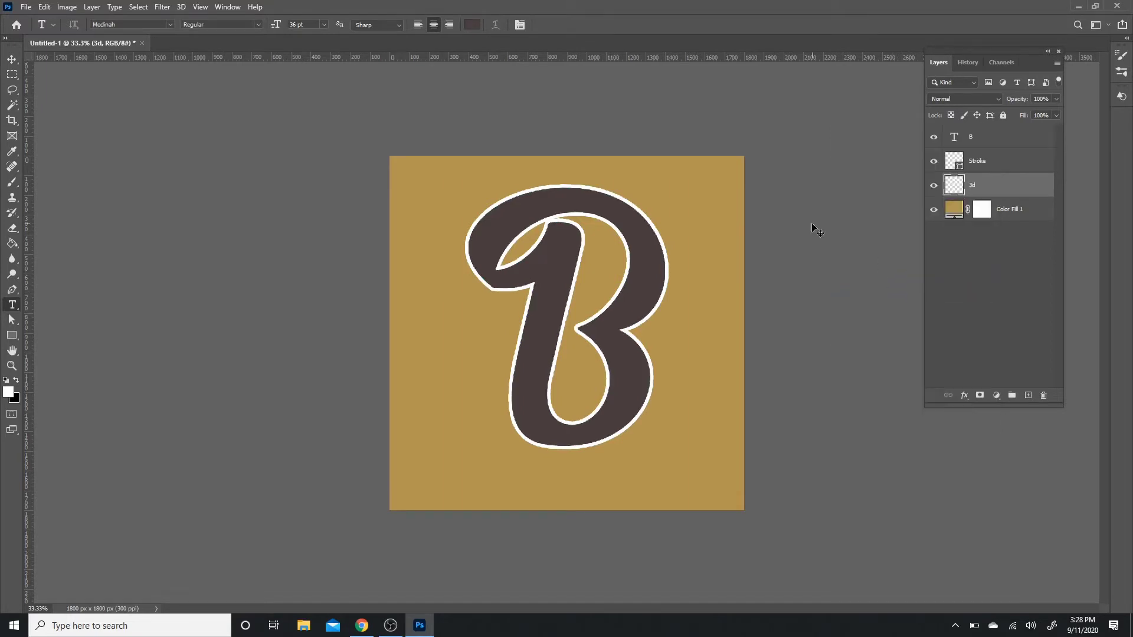
{"action": "key", "text": "ctrl+t"}
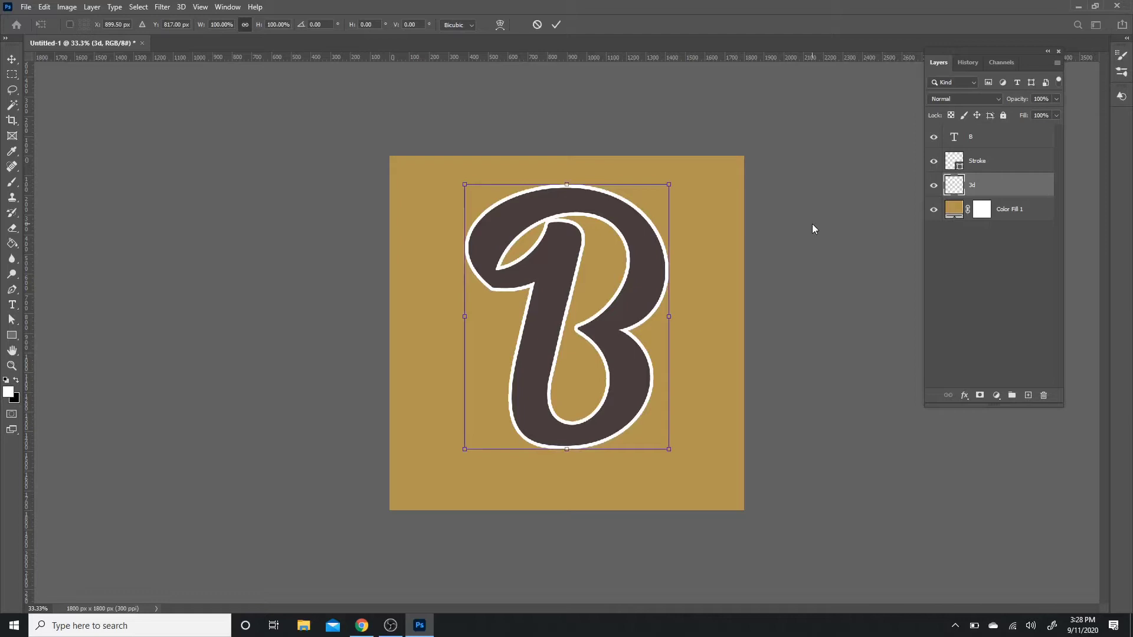
{"action": "key", "text": "Down"}
{"action": "key", "text": "Left"}
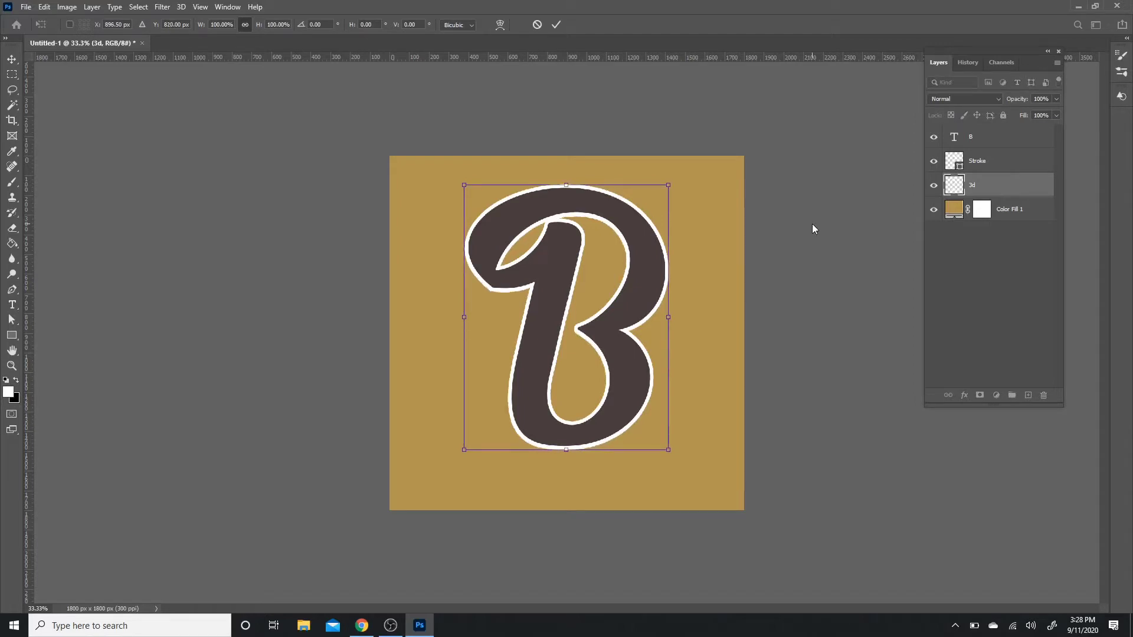
{"action": "key", "text": "Return"}
{"action": "key", "text": "t"}
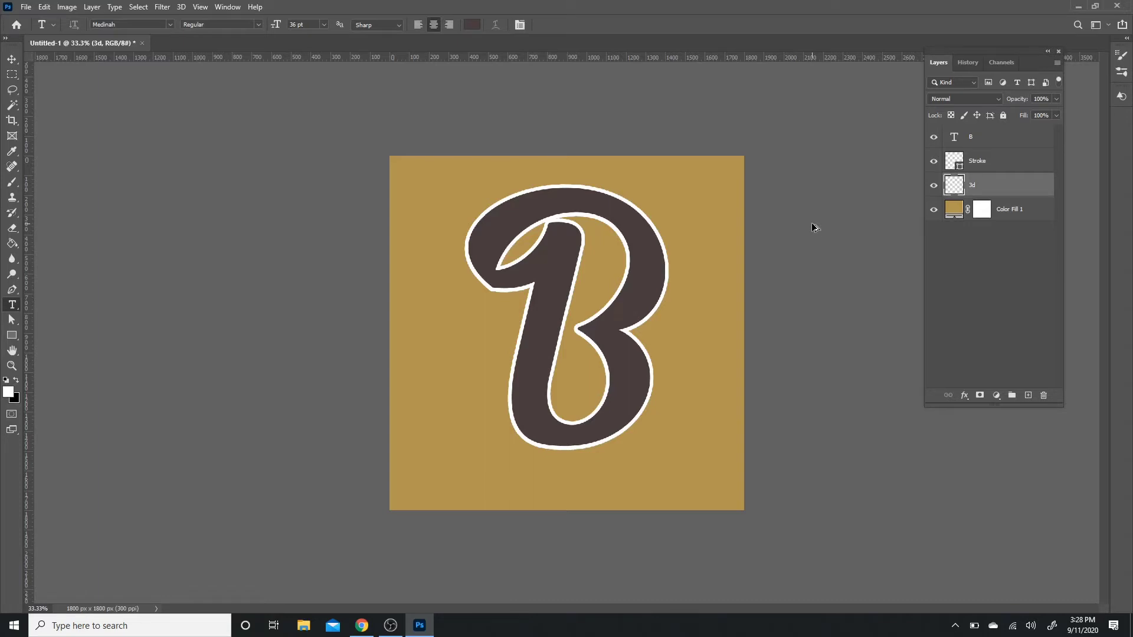
- Repeat the offset copies with Ctrl+Alt+Shift+T and merge them into one extrusion layer
{"action": "key", "text": "ctrl+j"}
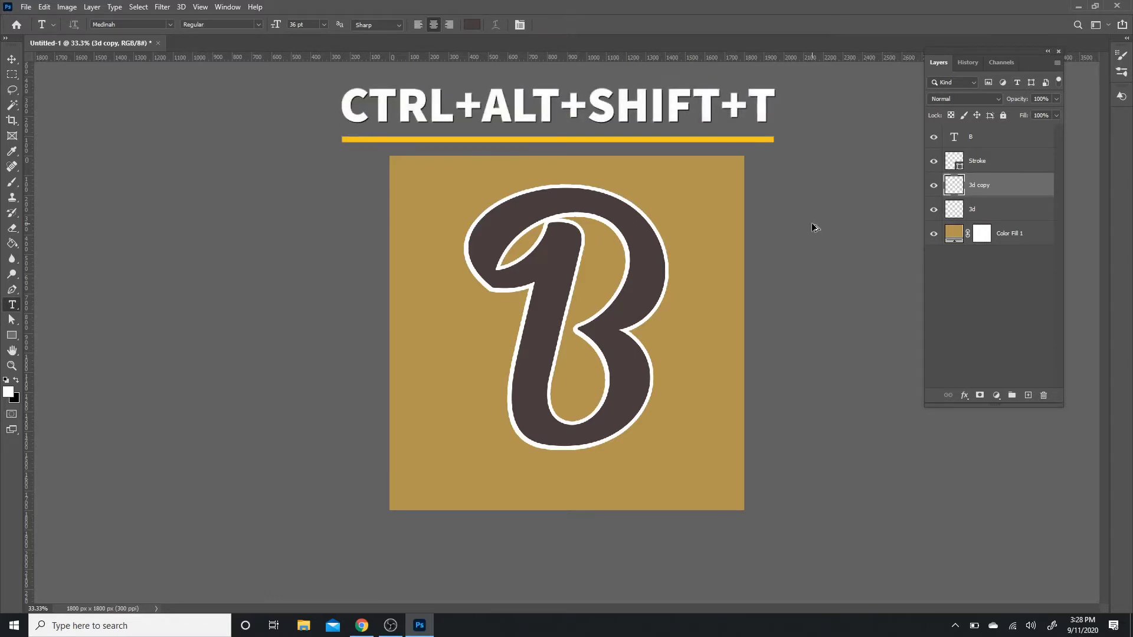
{"action": "key", "text": "ctrl+alt+shift+t"}
{"action": "key", "text": "ctrl+alt+shift+t"}
{"action": "key", "text": "ctrl+alt+shift+t"}
{"action": "key", "text": "ctrl+alt+shift+t"}
{"action": "key", "text": "ctrl+alt+shift+t"}
{"action": "key", "text": "ctrl+alt+shift+t"}
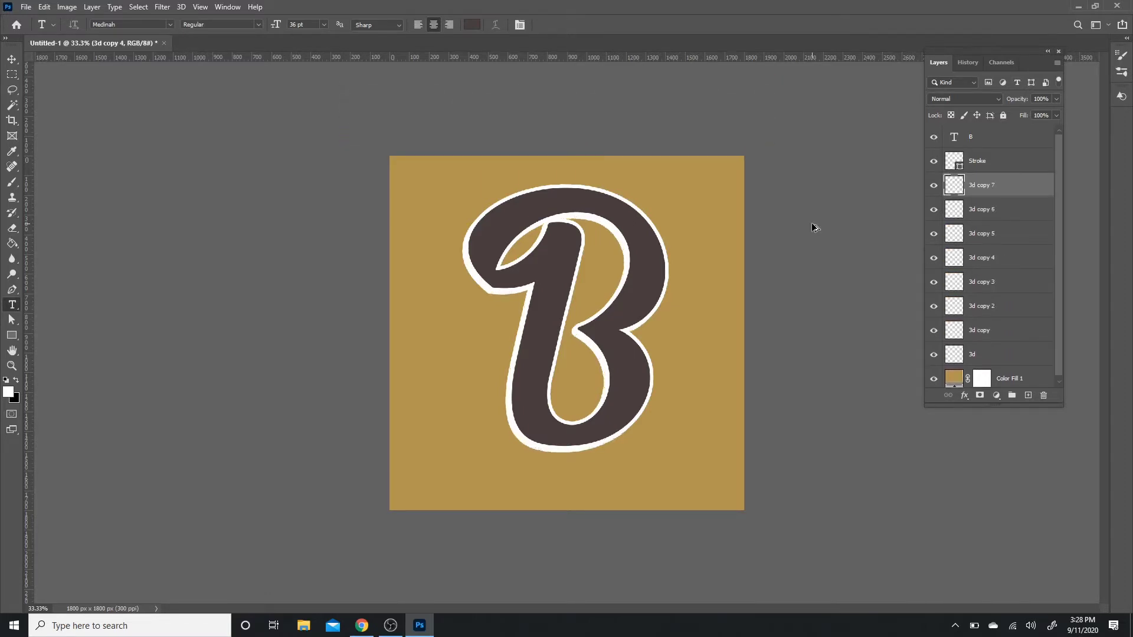
{"action": "key", "text": "ctrl+alt+shift+t"}
{"action": "key", "text": "ctrl+alt+shift+t"}
{"action": "key", "text": "ctrl+alt+shift+t"}
{"action": "key", "text": "ctrl+alt+shift+t"}
{"action": "key", "text": "ctrl+alt+shift+t"}
{"action": "key", "text": "ctrl+alt+shift+t"}
{"action": "key", "text": "ctrl+alt+shift+t"}
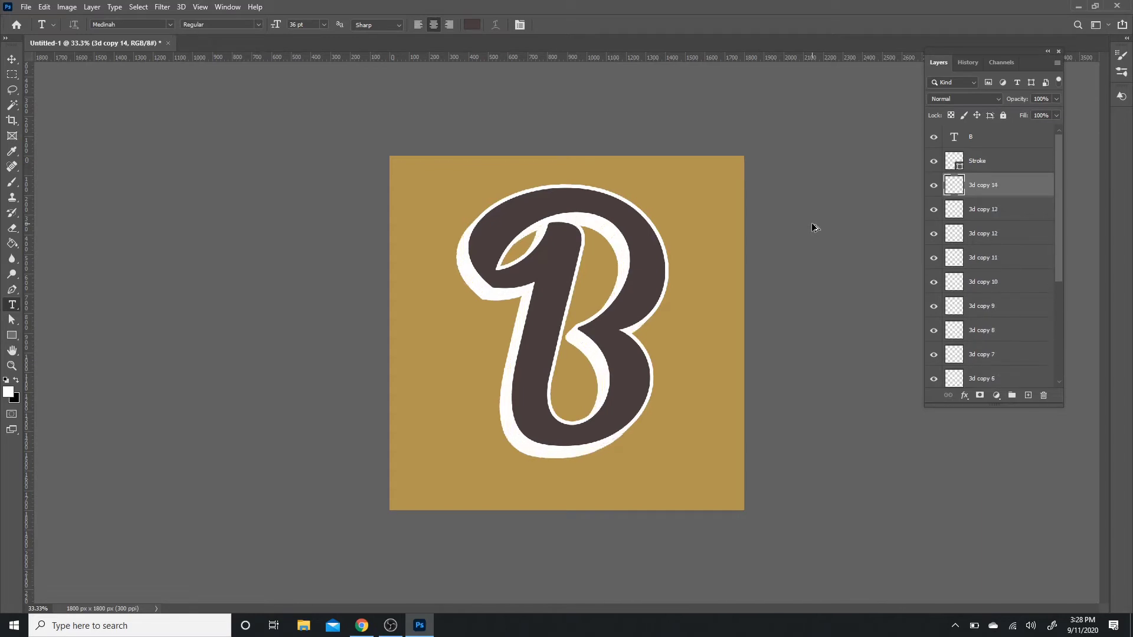
{"action": "key", "text": "ctrl+alt+shift+t"}
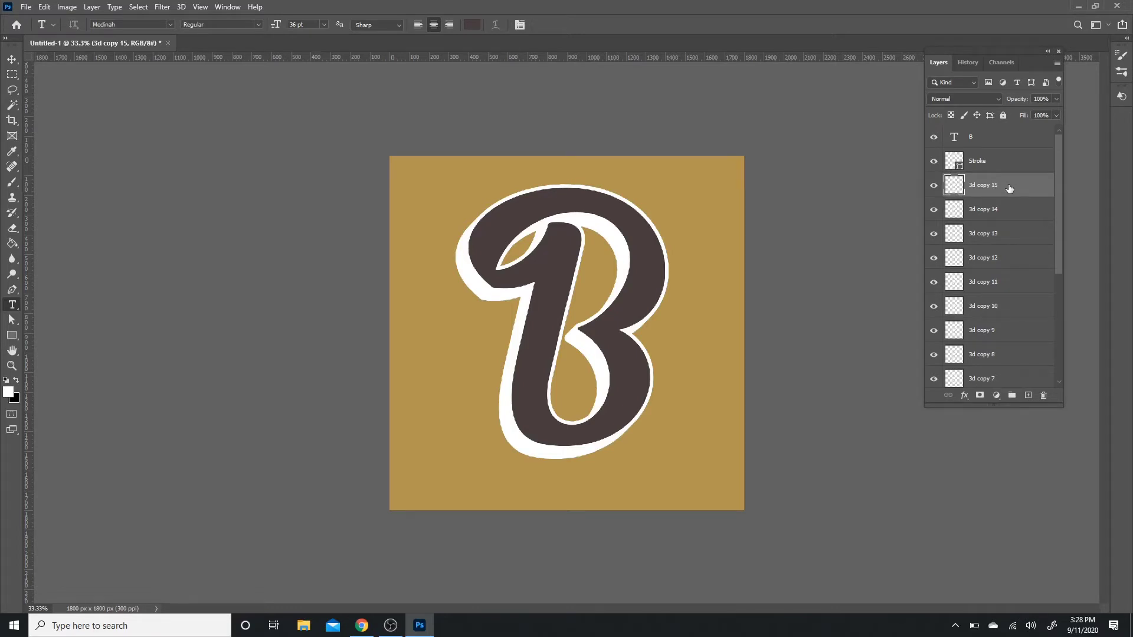
{"action": "scroll", "coordinate": [1012, 187], "scroll_direction": "down", "scroll_amount": 5}
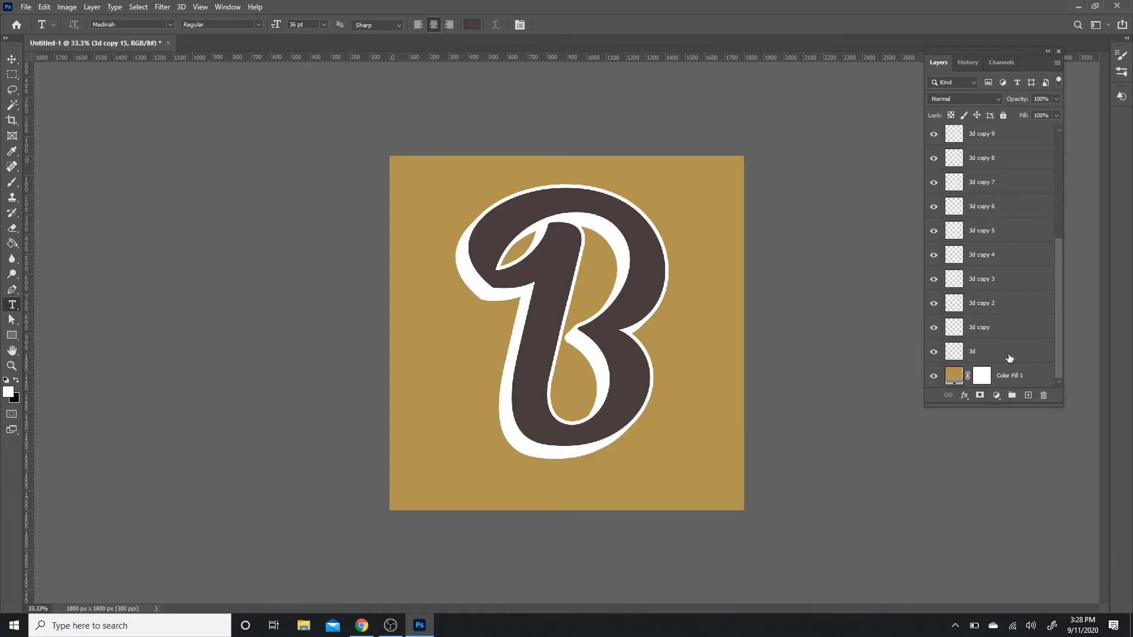
{"action": "left_click", "coordinate": [1009, 358], "text": "shift"}
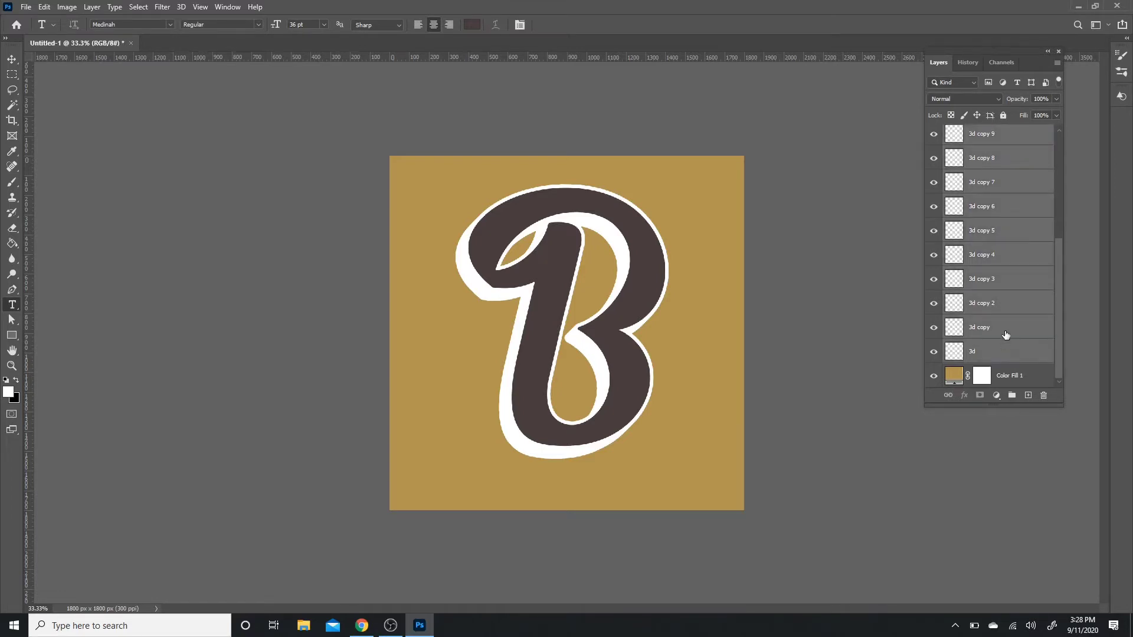
{"action": "key", "text": "ctrl+e"}
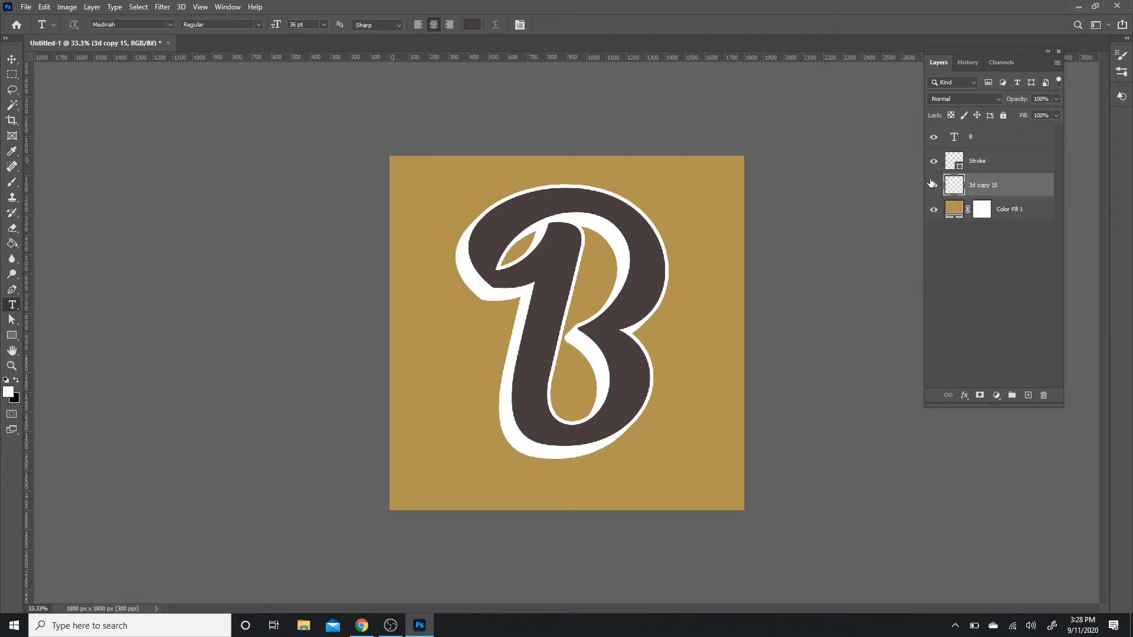
- Rename the merged extrusion layer to 3d White
{"action": "left_click", "coordinate": [933, 185]}
{"action": "left_click", "coordinate": [933, 185]}
{"action": "double_click", "coordinate": [989, 186]}
{"action": "type", "text": "3d White"}
{"action": "key", "text": "Return"}
- Duplicate 3d White, place the copy beneath it, and name it 3d yellow
{"action": "key", "text": "ctrl+j"}
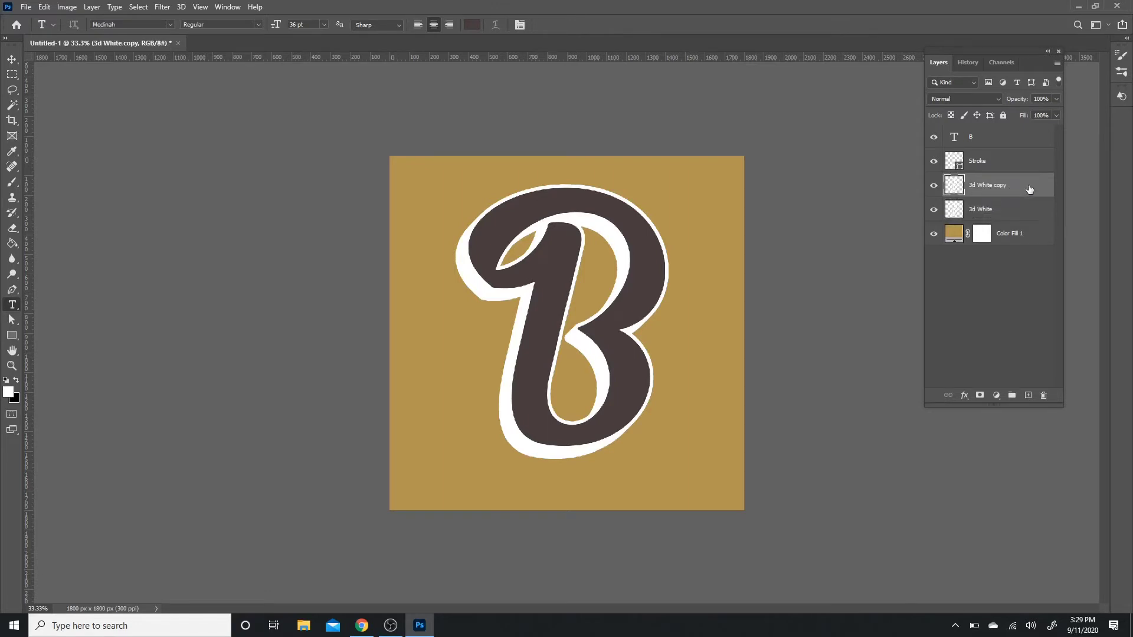
{"action": "left_click_drag", "start_coordinate": [1027, 188], "coordinate": [1011, 214]}
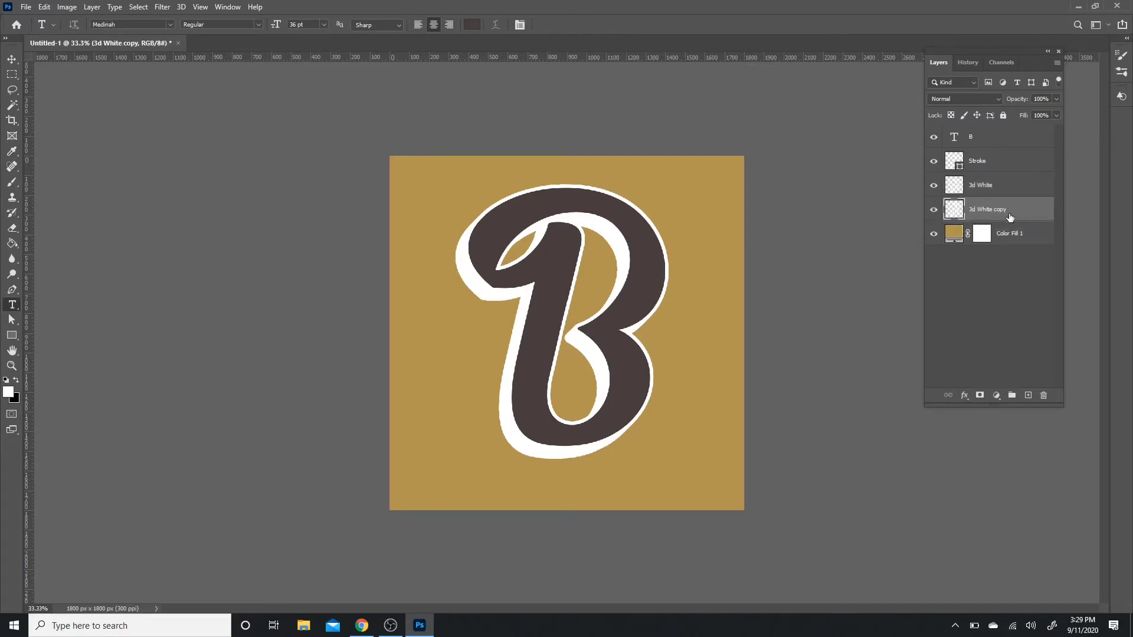
{"action": "double_click", "coordinate": [1003, 208]}
{"action": "type", "text": "3d yellow"}
{"action": "key", "text": "Return"}
- Add a #fce229 yellow Color Overlay to the 3d yellow layer
{"action": "double_click", "coordinate": [1022, 214]}
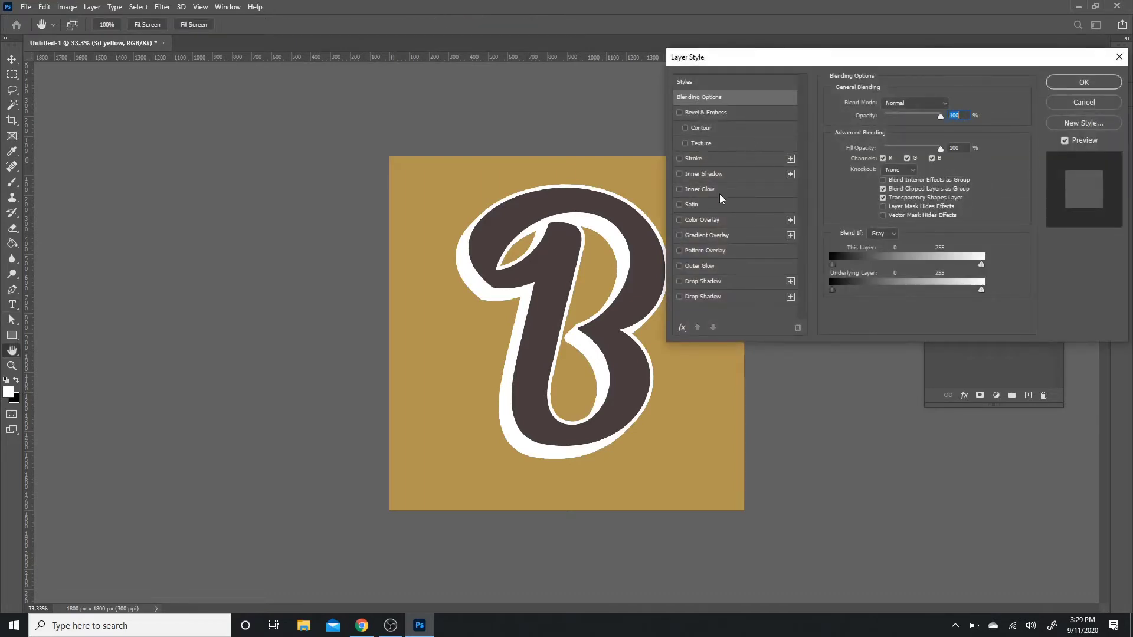
{"action": "left_click", "coordinate": [725, 221]}
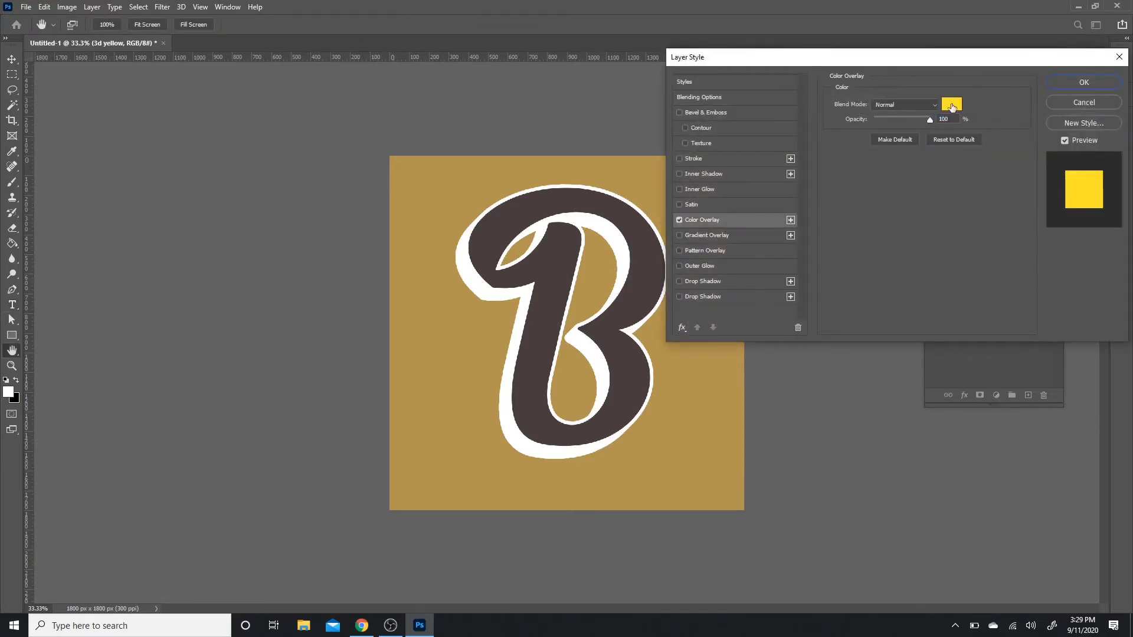
{"action": "left_click", "coordinate": [952, 105]}
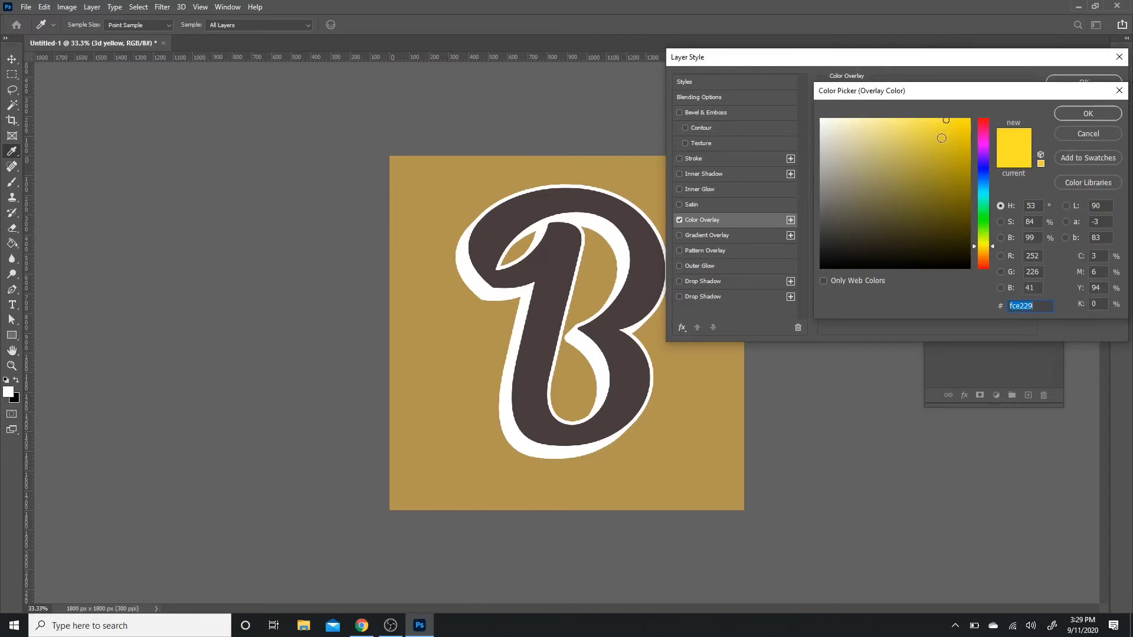
{"action": "left_click", "coordinate": [1071, 116]}
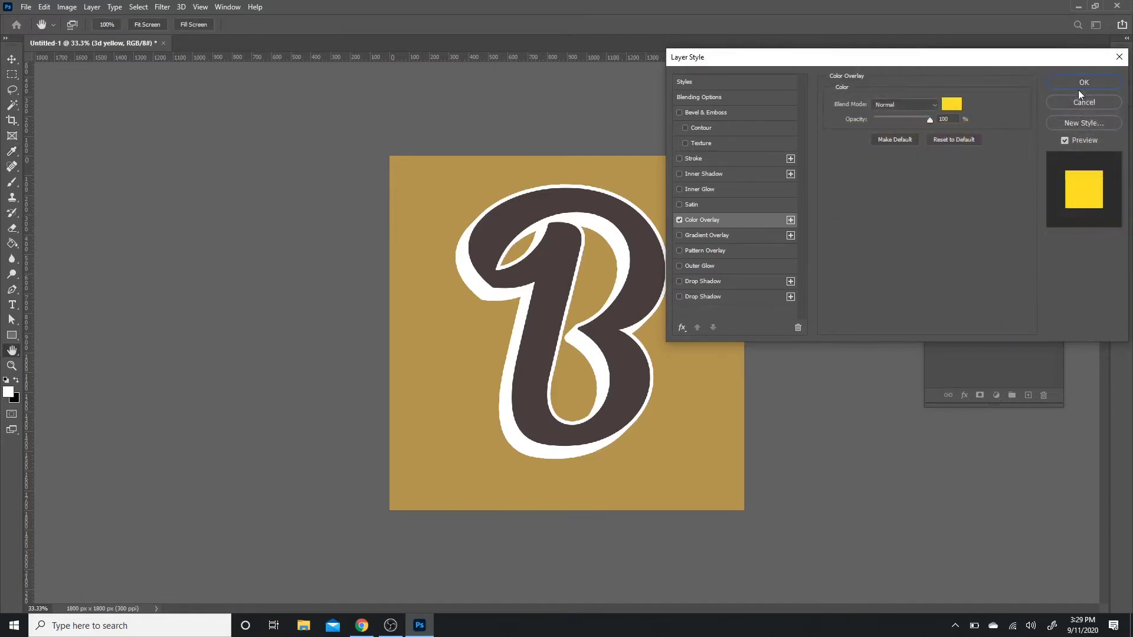
{"action": "left_click", "coordinate": [1075, 82]}
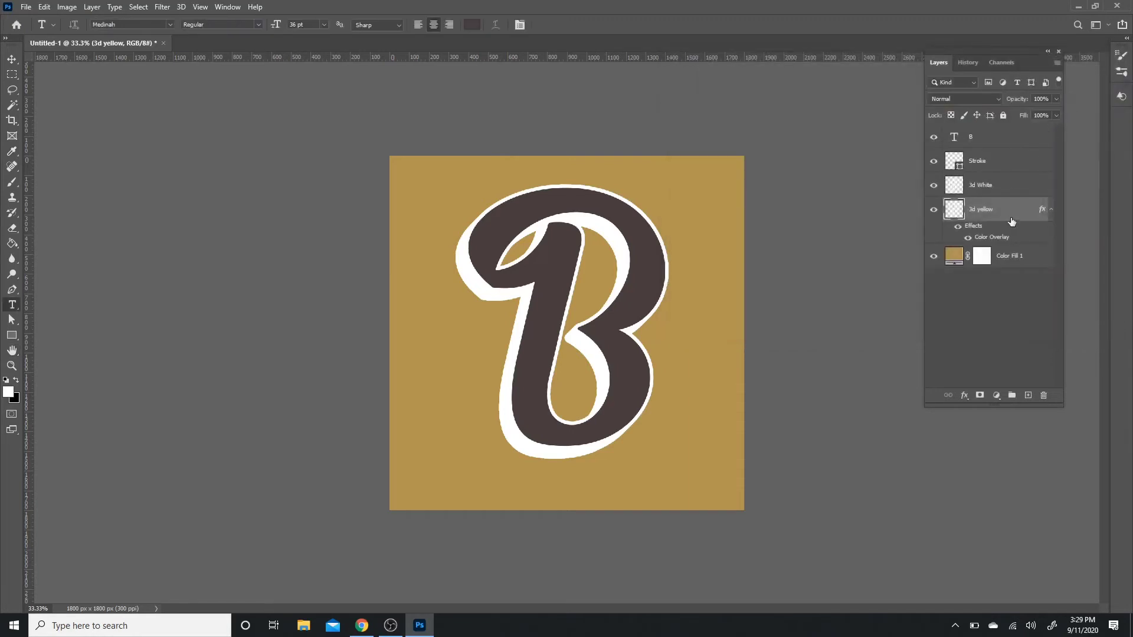
- Offset the 3d yellow layer 30 px down and 40 px left with Free Transform
{"action": "key", "text": "ctrl+t"}
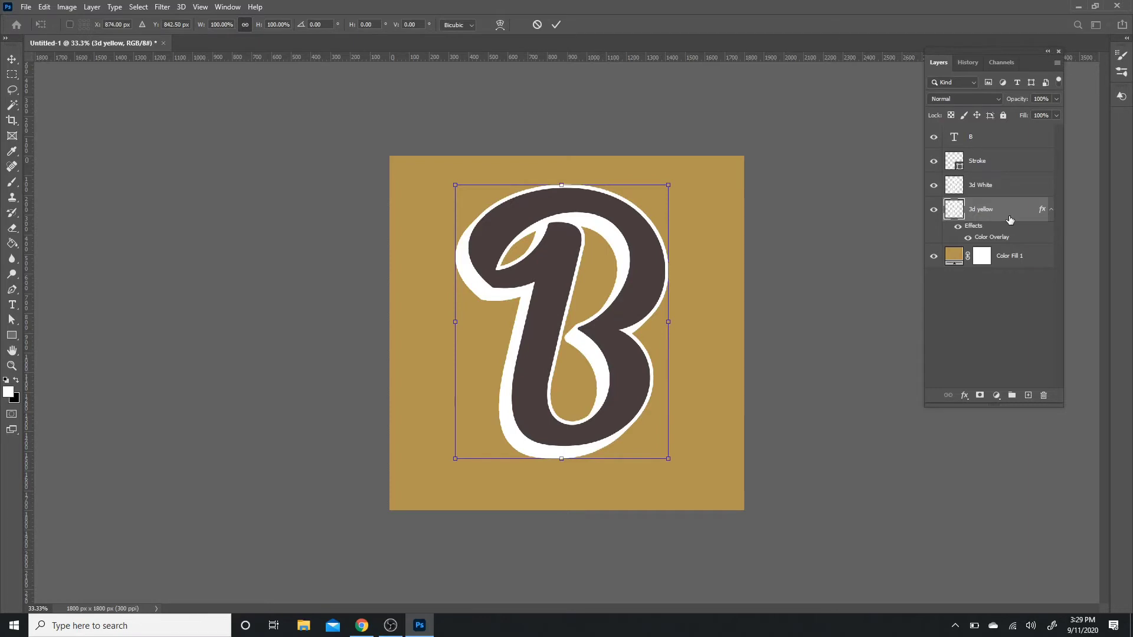
{"action": "key", "text": "shift+Down"}
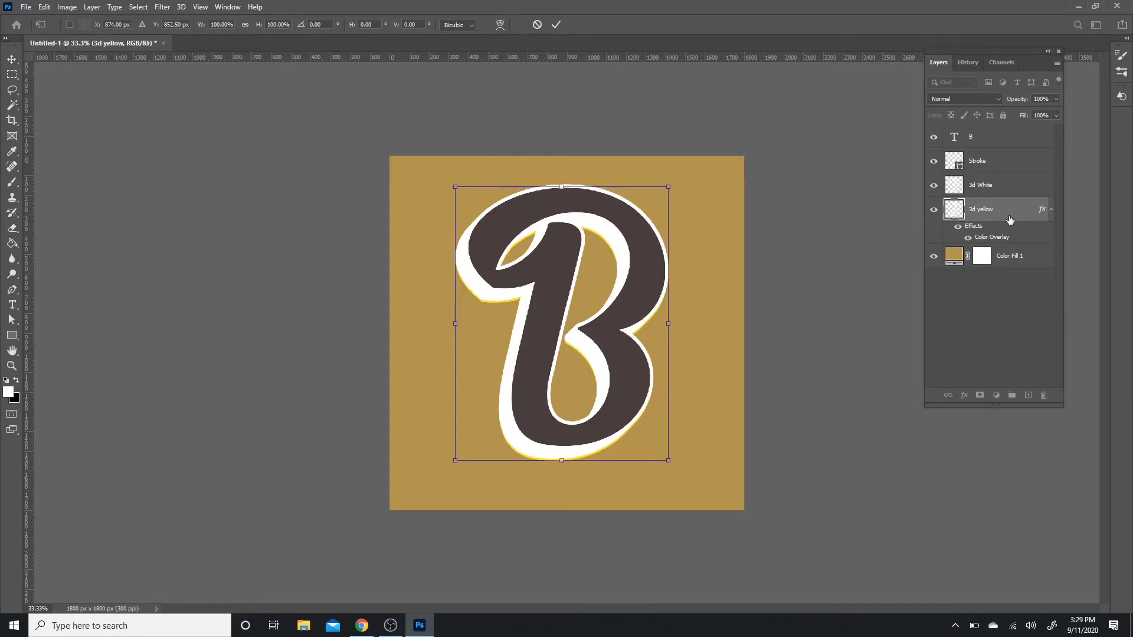
{"action": "key", "text": "shift+Down"}
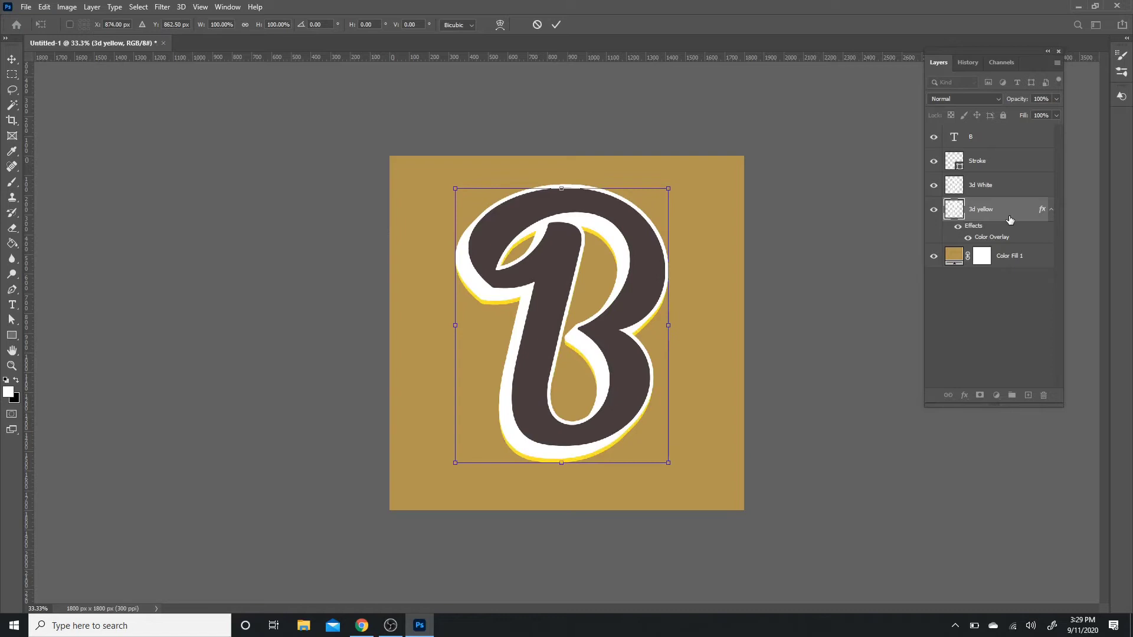
{"action": "key", "text": "shift+Down"}
{"action": "key", "text": "shift+Down"}
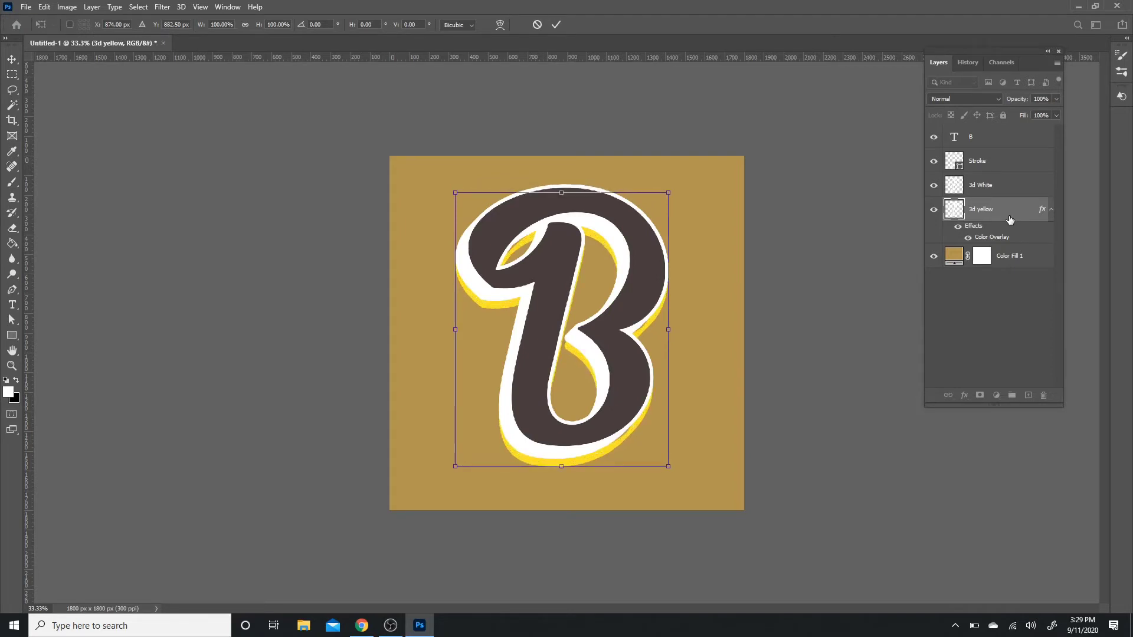
{"action": "key", "text": "shift+Left"}
{"action": "key", "text": "shift+Left"}
{"action": "key", "text": "shift+Left"}
{"action": "key", "text": "shift+Left"}
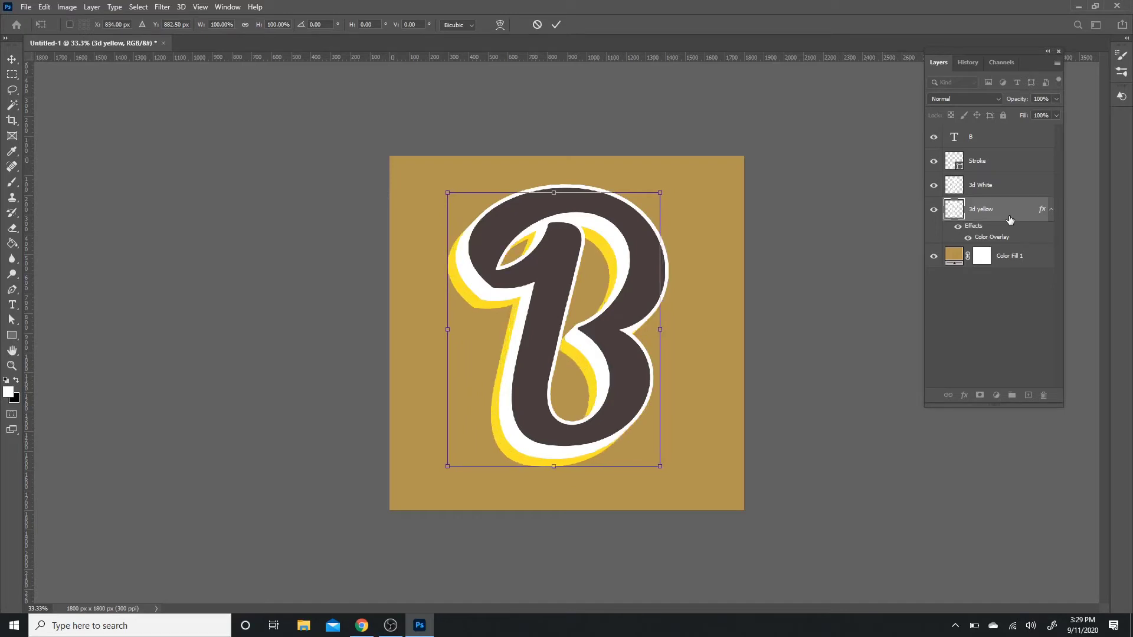
{"action": "key", "text": "Return"}
{"action": "key", "text": "t"}
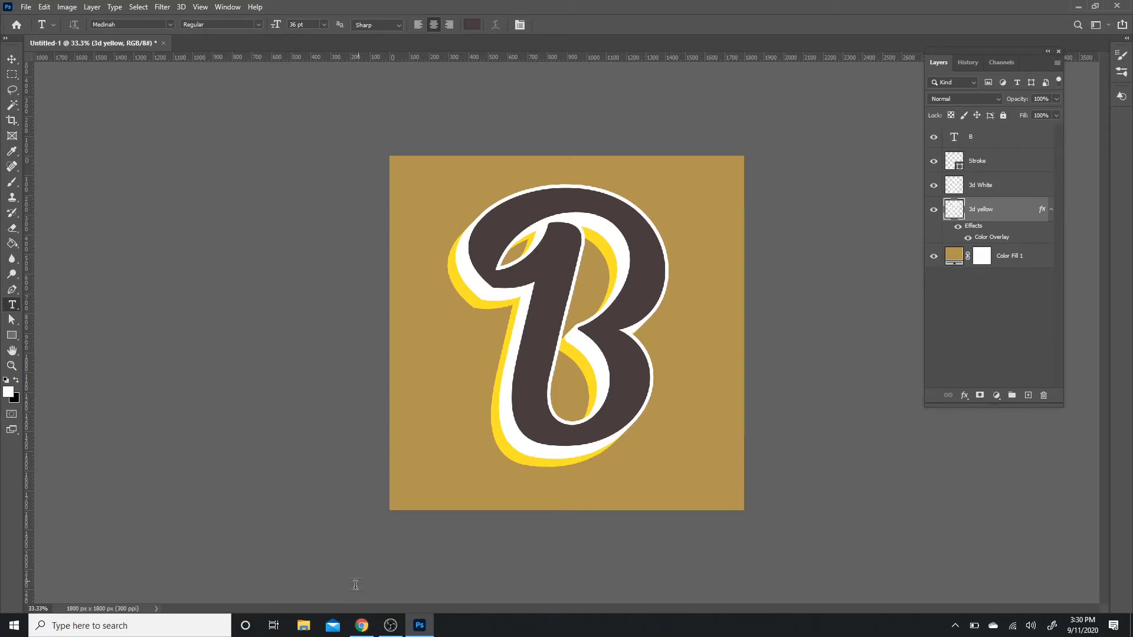
- Scroll through Freepik's halftone pattern results in Chrome, then return to Photoshop
{"action": "left_click", "coordinate": [362, 626]}
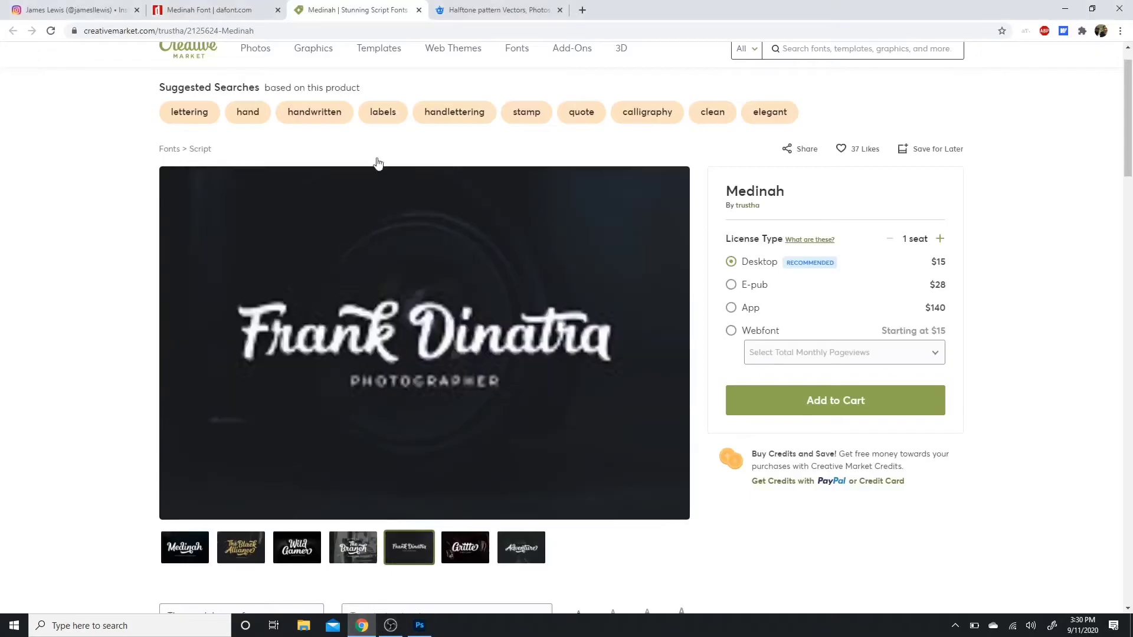
{"action": "left_click", "coordinate": [455, 10]}
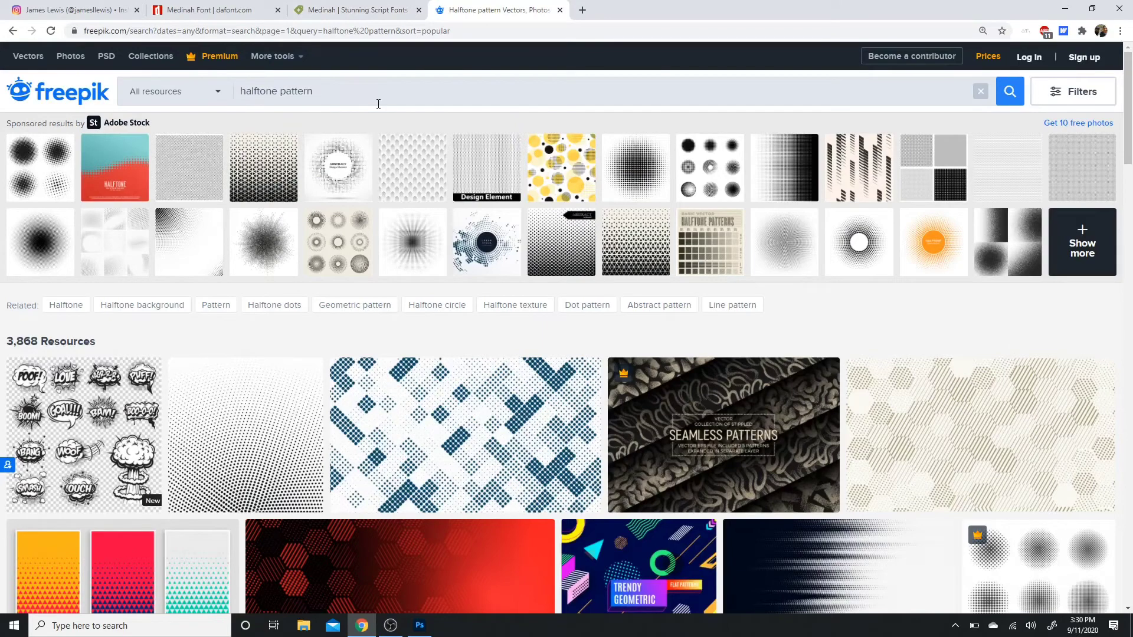
{"action": "scroll", "coordinate": [248, 350], "scroll_direction": "down", "scroll_amount": 1}
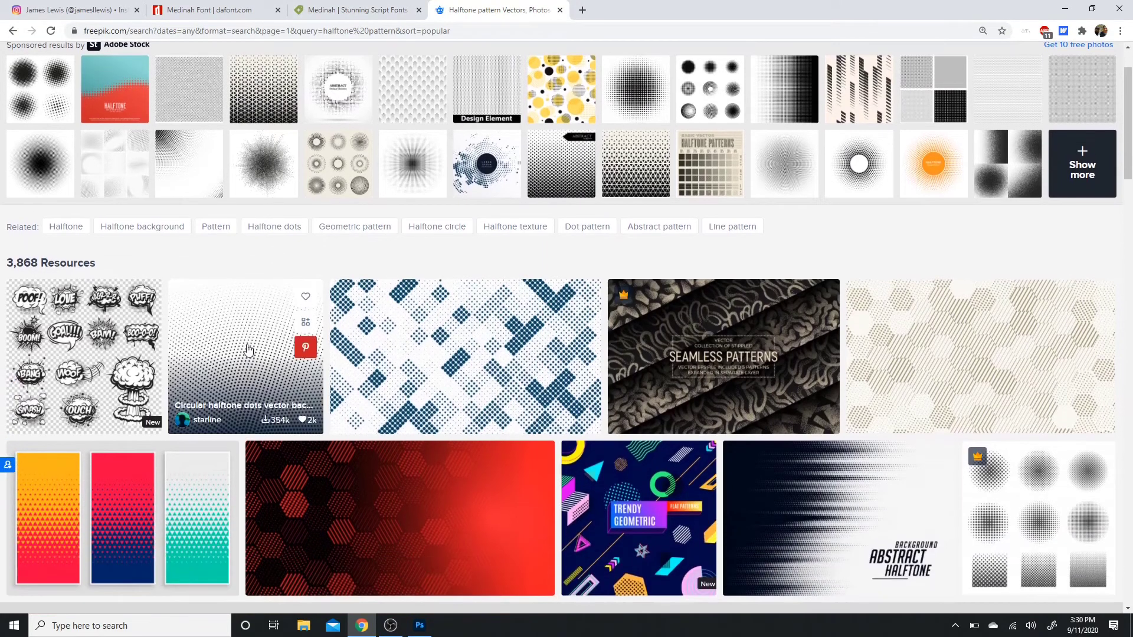
{"action": "scroll", "coordinate": [248, 349], "scroll_direction": "down", "scroll_amount": 2}
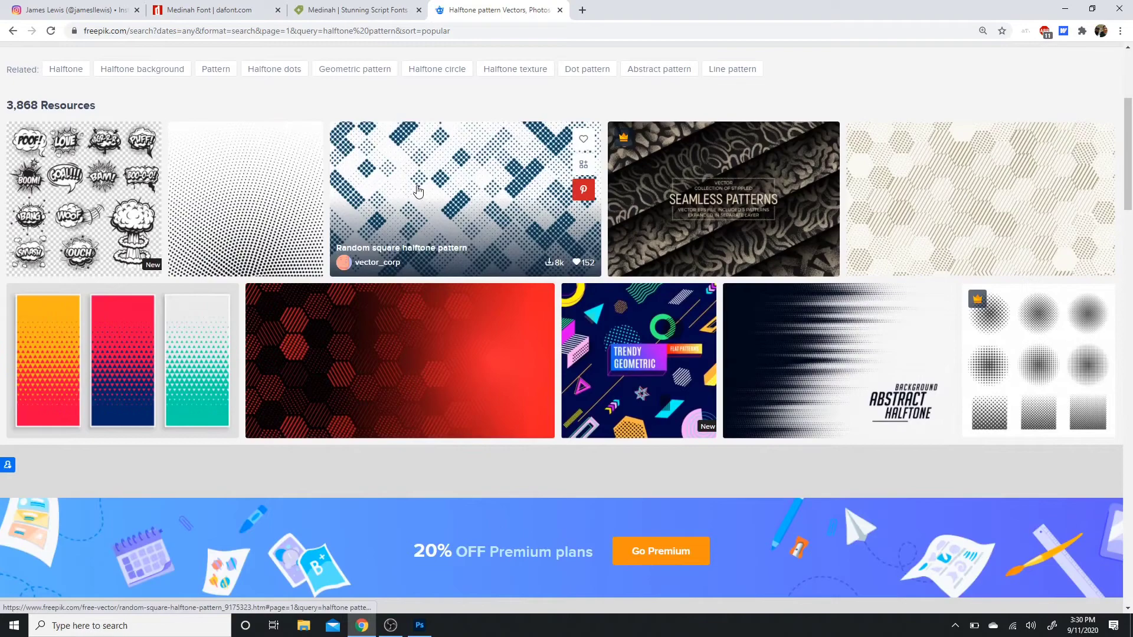
{"action": "scroll", "coordinate": [418, 190], "scroll_direction": "down", "scroll_amount": 5}
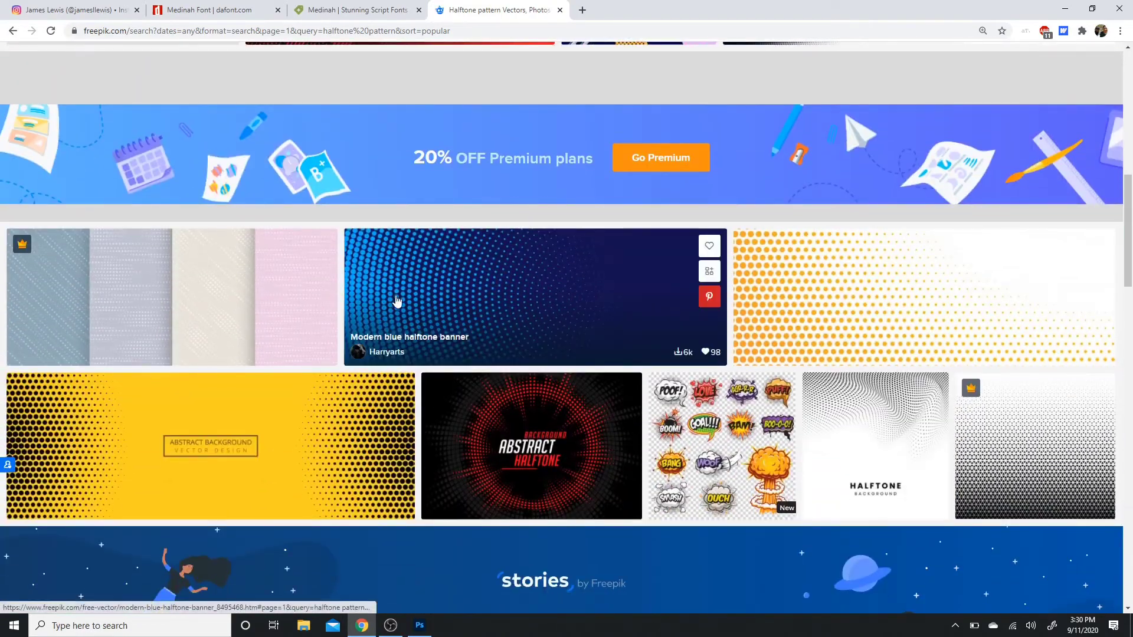
{"action": "scroll", "coordinate": [354, 292], "scroll_direction": "down", "scroll_amount": 4}
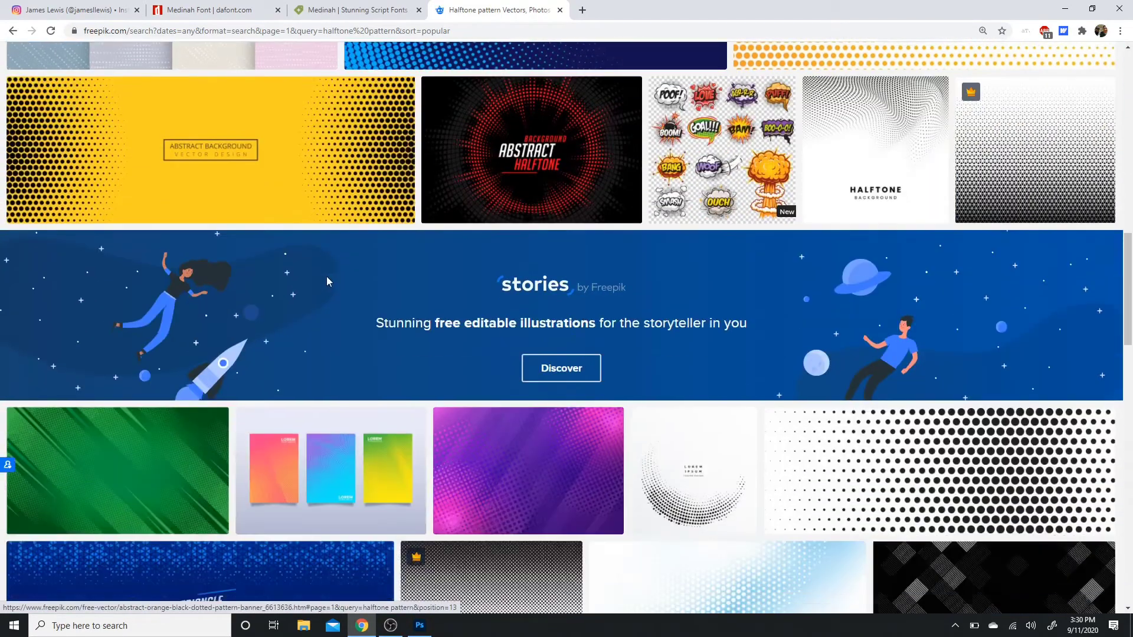
{"action": "scroll", "coordinate": [328, 281], "scroll_direction": "down", "scroll_amount": 8}
{"action": "scroll", "coordinate": [352, 328], "scroll_direction": "up", "scroll_amount": 2}
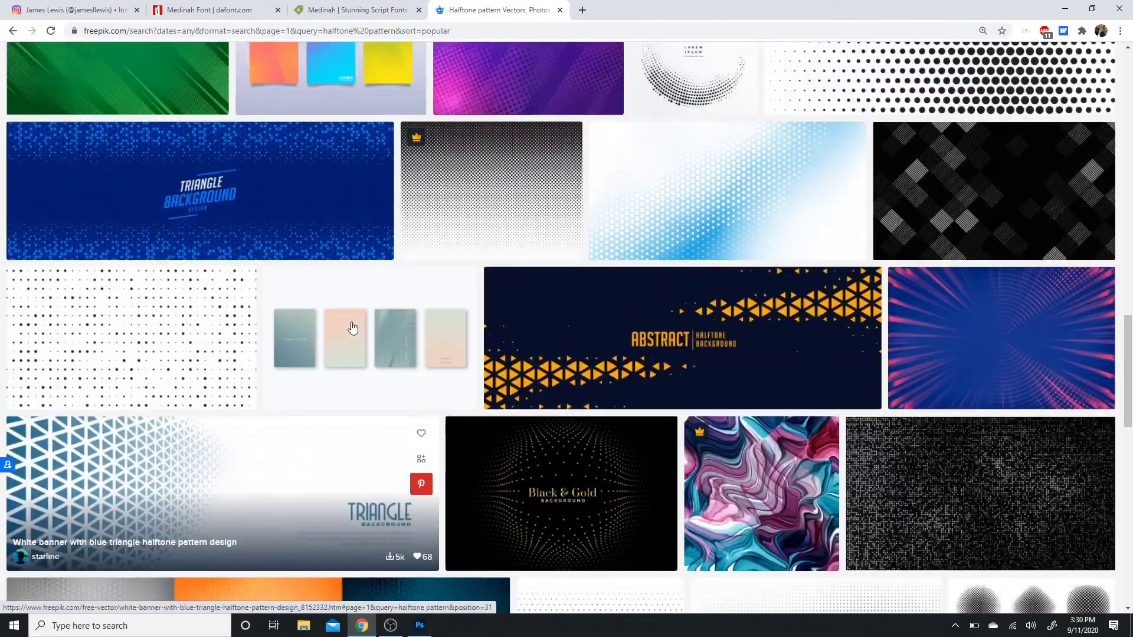
{"action": "scroll", "coordinate": [353, 328], "scroll_direction": "up", "scroll_amount": 15}
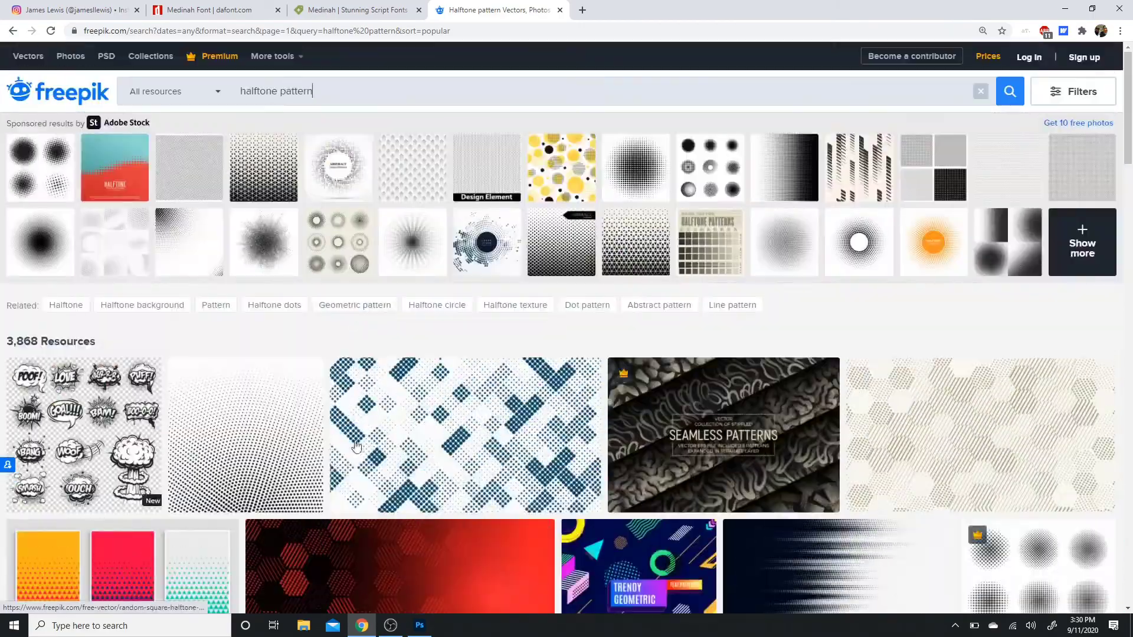
{"action": "left_click", "coordinate": [419, 625]}
- Place Halftone.jpg from the Desktop into the document as an embedded image
{"action": "left_click", "coordinate": [26, 7]}
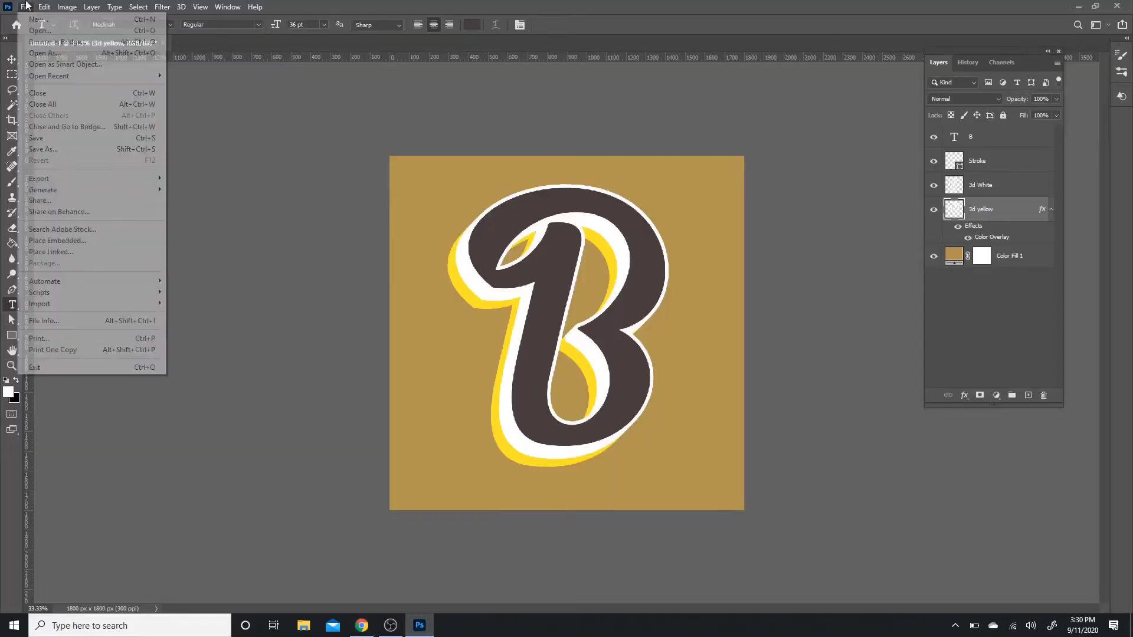
{"action": "left_click", "coordinate": [89, 241]}
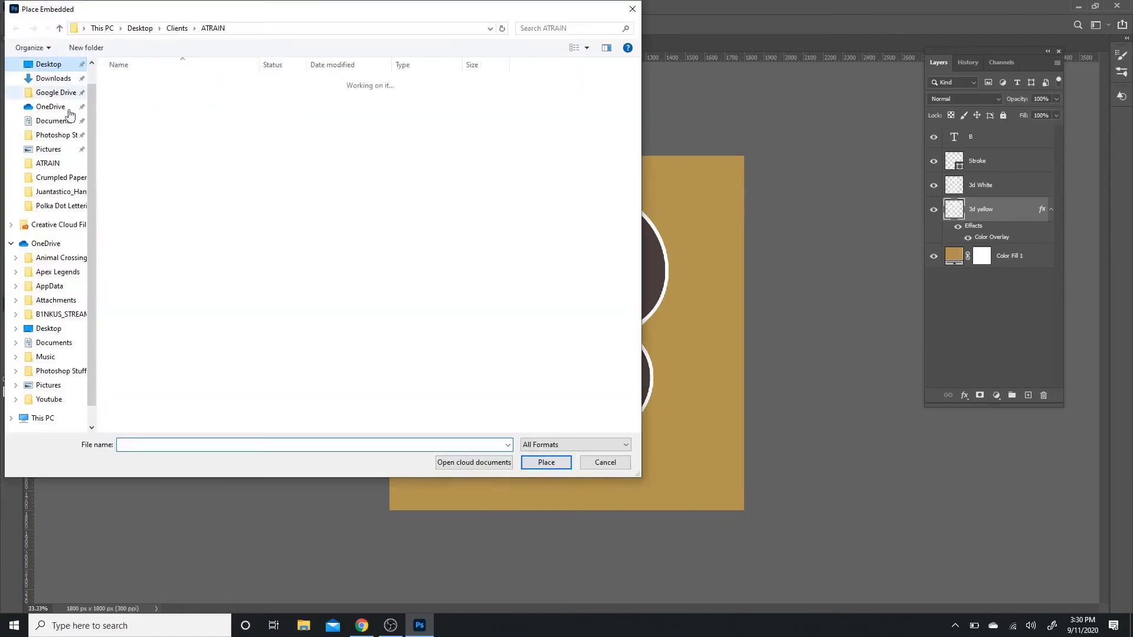
{"action": "left_click", "coordinate": [48, 64]}
{"action": "type", "text": "ha"}
{"action": "left_click", "coordinate": [170, 465]}
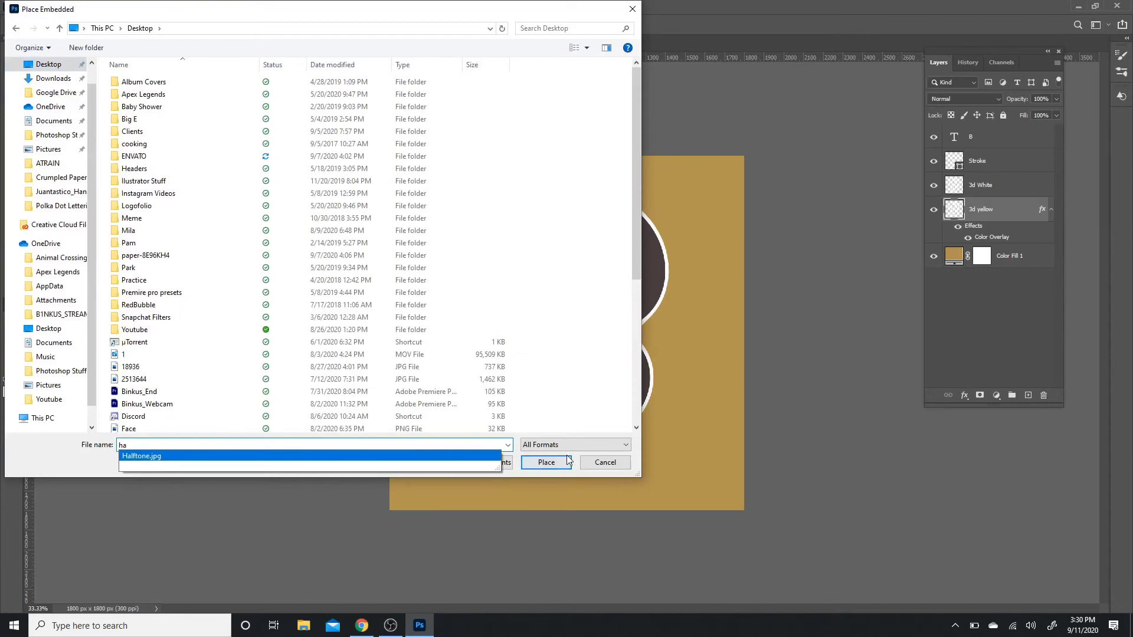
{"action": "left_click", "coordinate": [546, 463]}
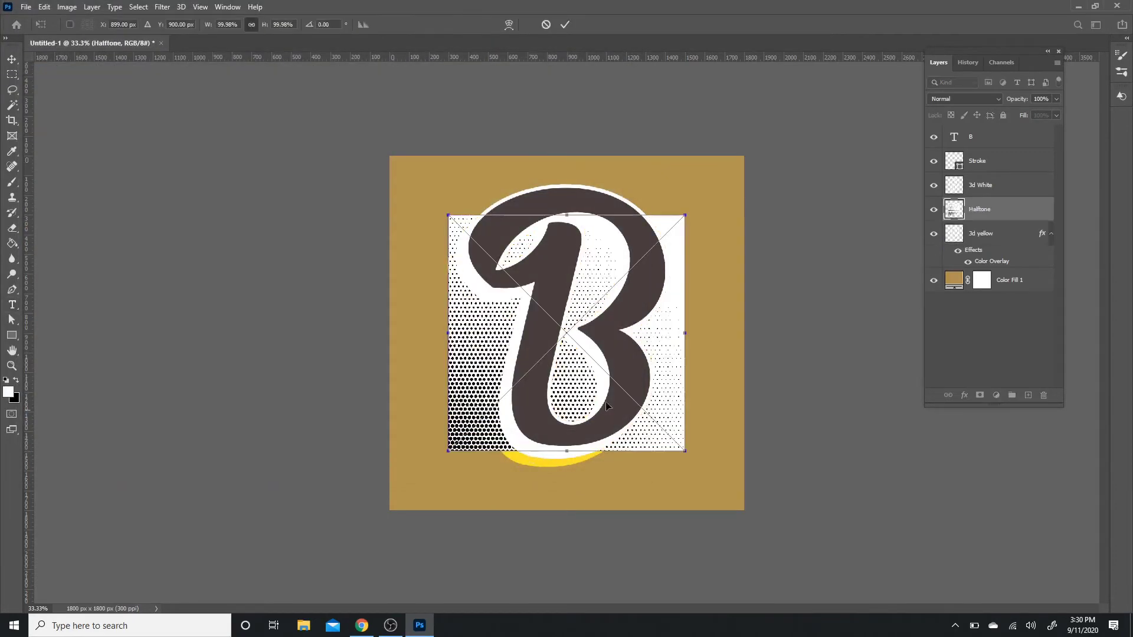
- Enlarge the halftone to about 116% and move its layer to the top of the stack
{"action": "left_click_drag", "start_coordinate": [685, 333], "coordinate": [722, 334]}
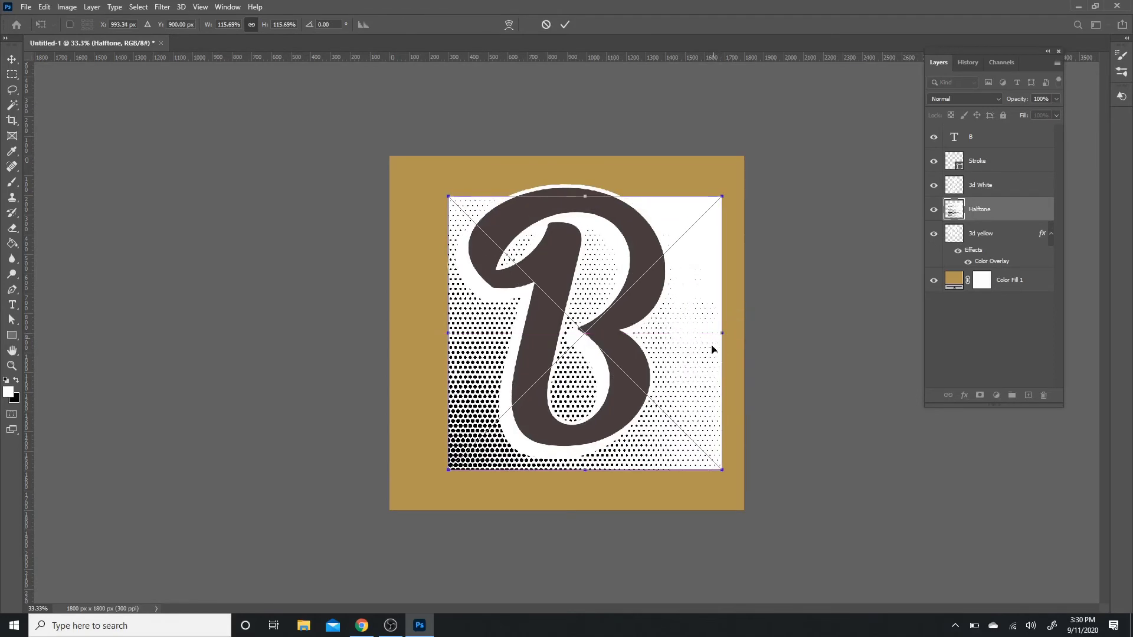
{"action": "key", "text": "Return"}
{"action": "left_click_drag", "start_coordinate": [1009, 210], "coordinate": [1003, 136]}
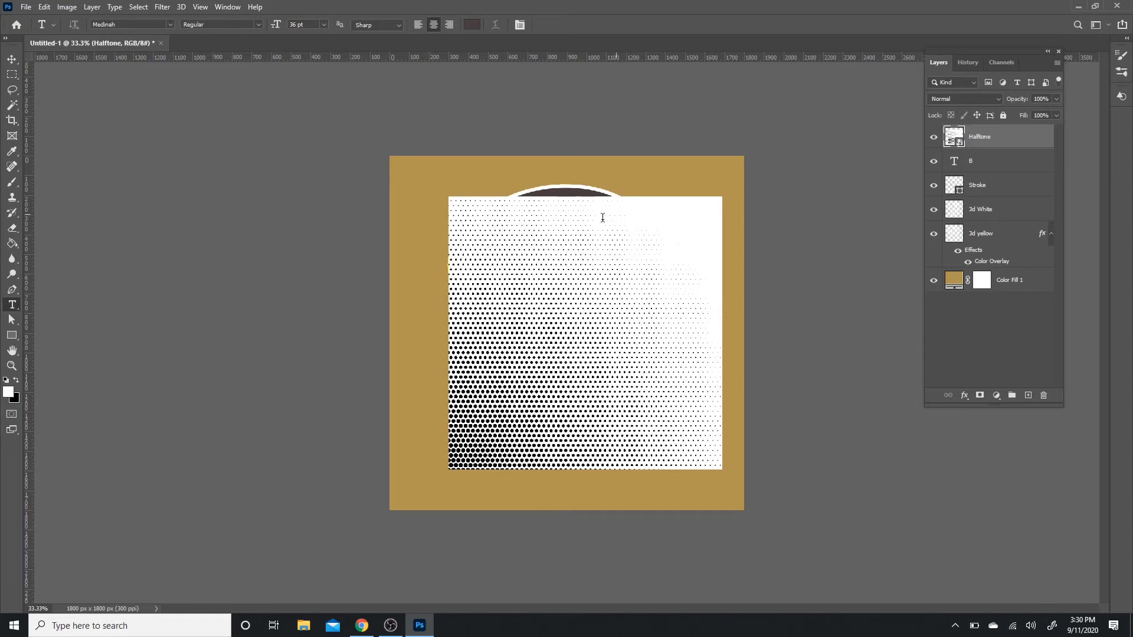
- Rasterize the Halftone layer, select its white with Color Range at fuzziness 118, and delete it
{"action": "right_click", "coordinate": [1004, 136]}
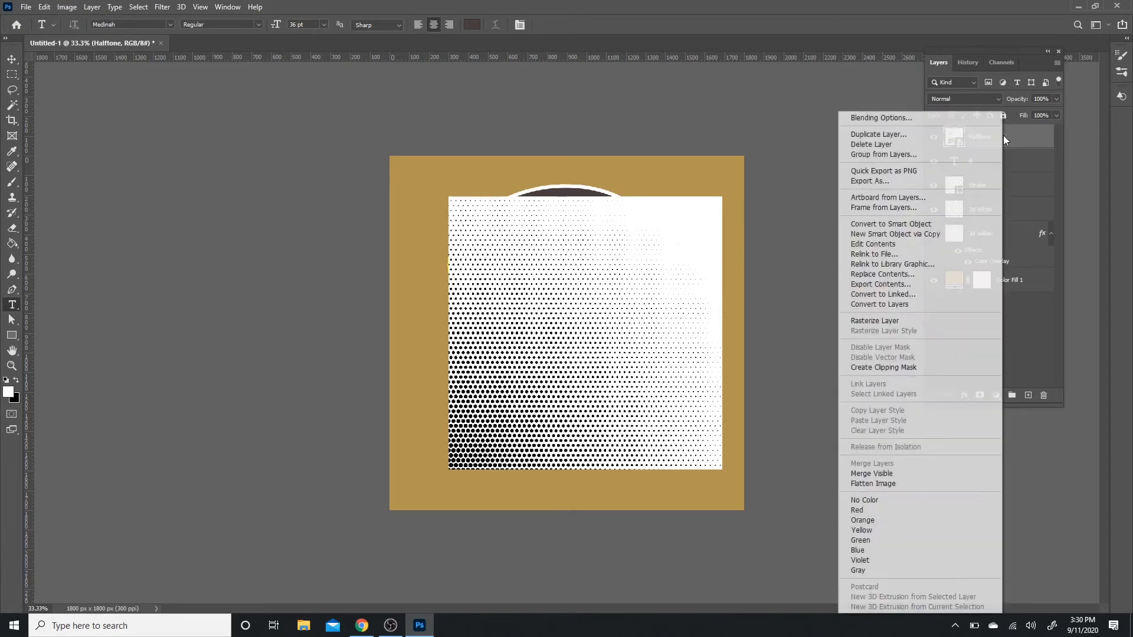
{"action": "left_click", "coordinate": [894, 322]}
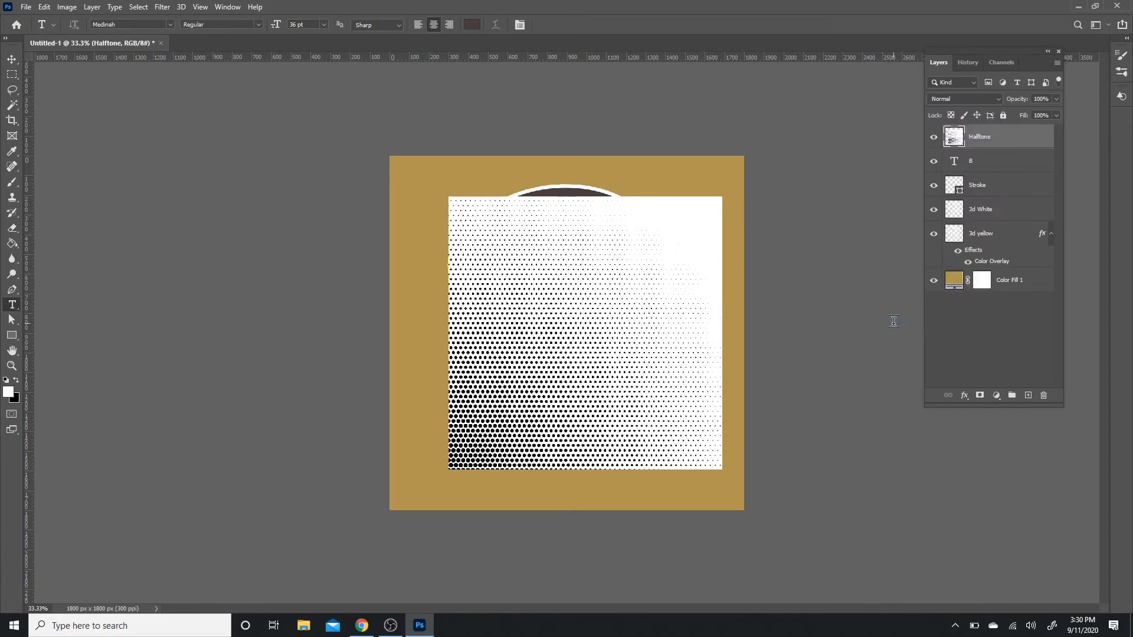
{"action": "left_click", "coordinate": [143, 7]}
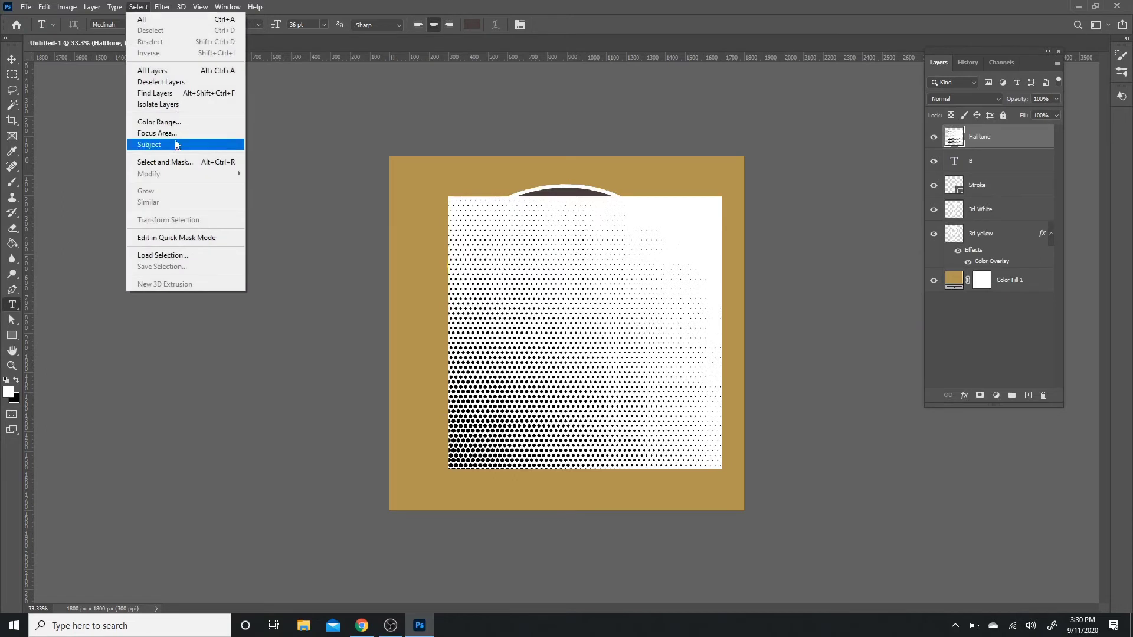
{"action": "left_click", "coordinate": [158, 122]}
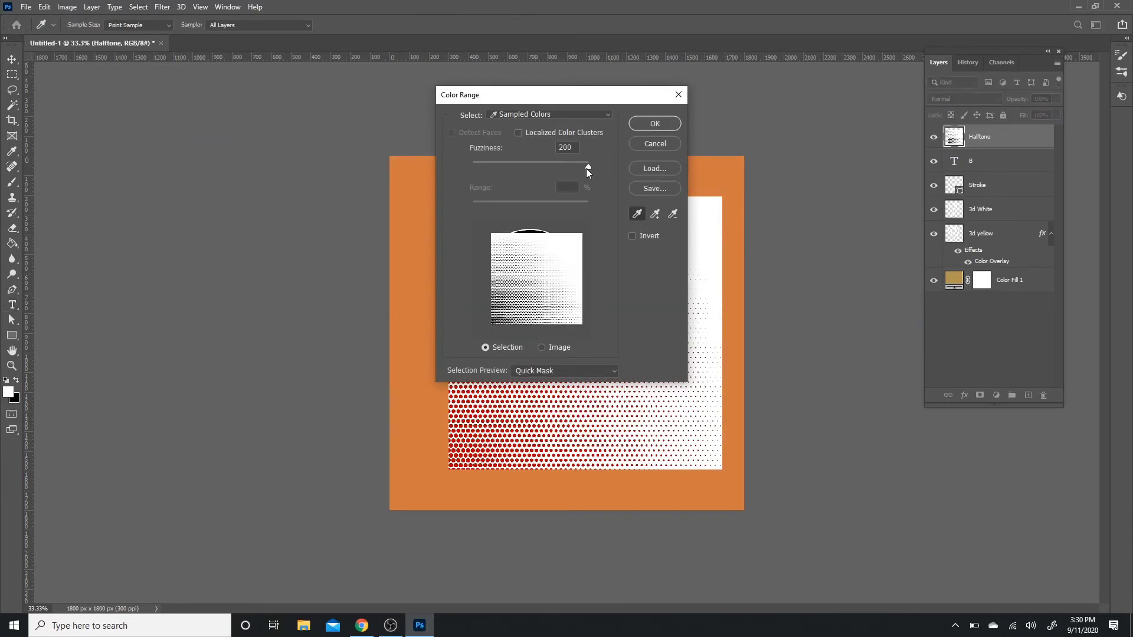
{"action": "mouse_move", "coordinate": [589, 167]}
{"action": "left_mouse_down"}
{"action": "mouse_move", "coordinate": [423, 168]}
{"action": "mouse_move", "coordinate": [590, 168]}
{"action": "left_mouse_up"}
{"action": "left_click", "coordinate": [542, 167]}
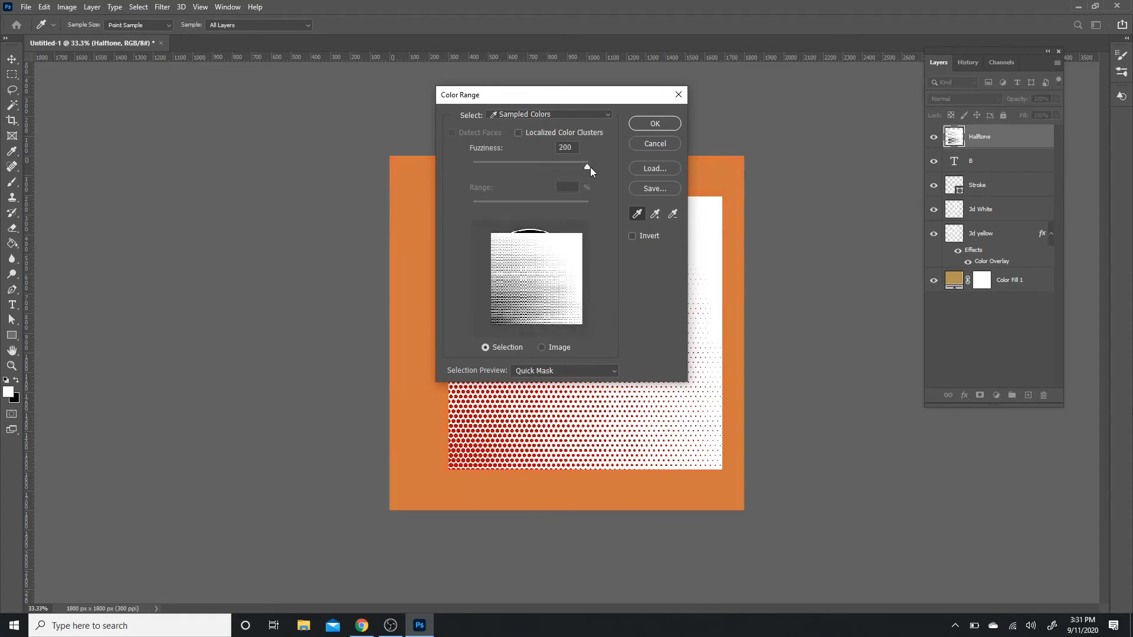
{"action": "left_click", "coordinate": [655, 124]}
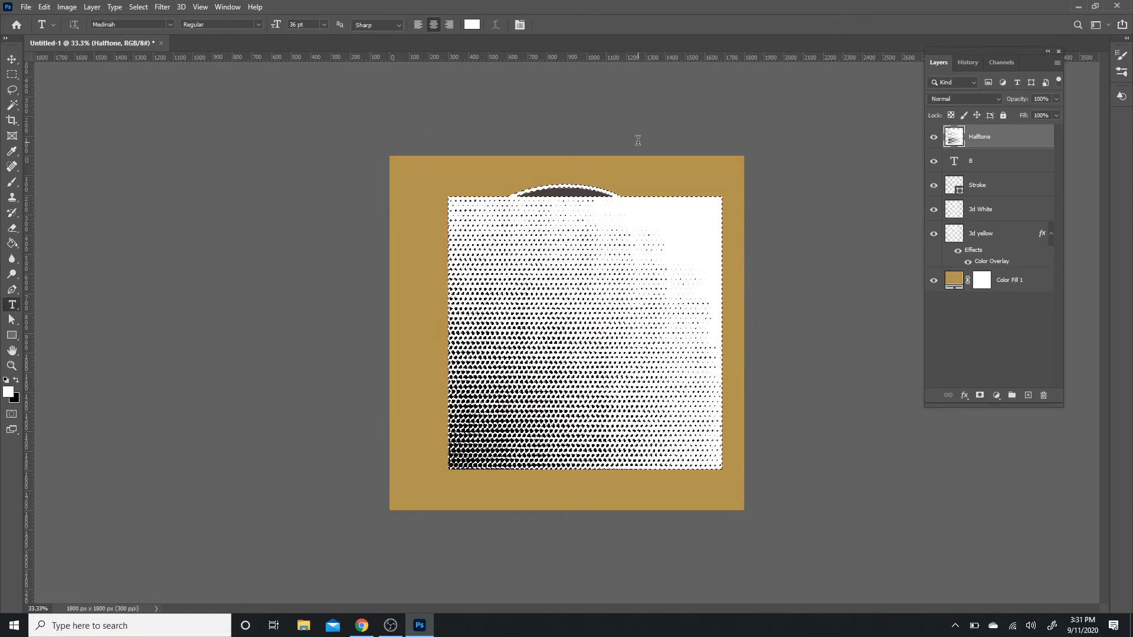
{"action": "key", "text": "Delete"}
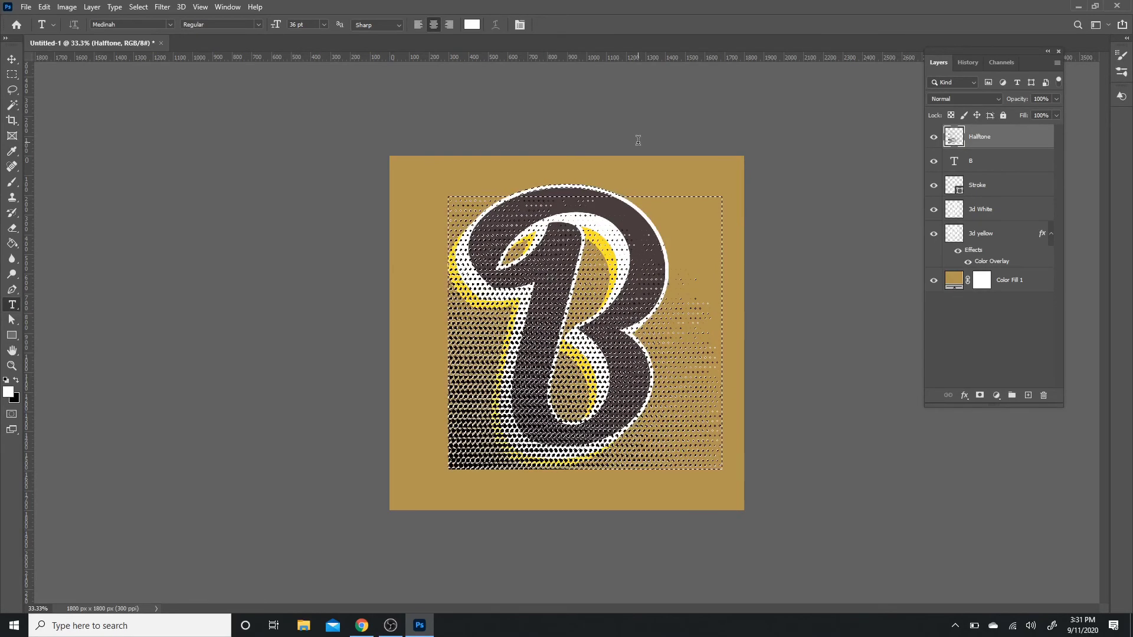
{"action": "key", "text": "ctrl+d"}
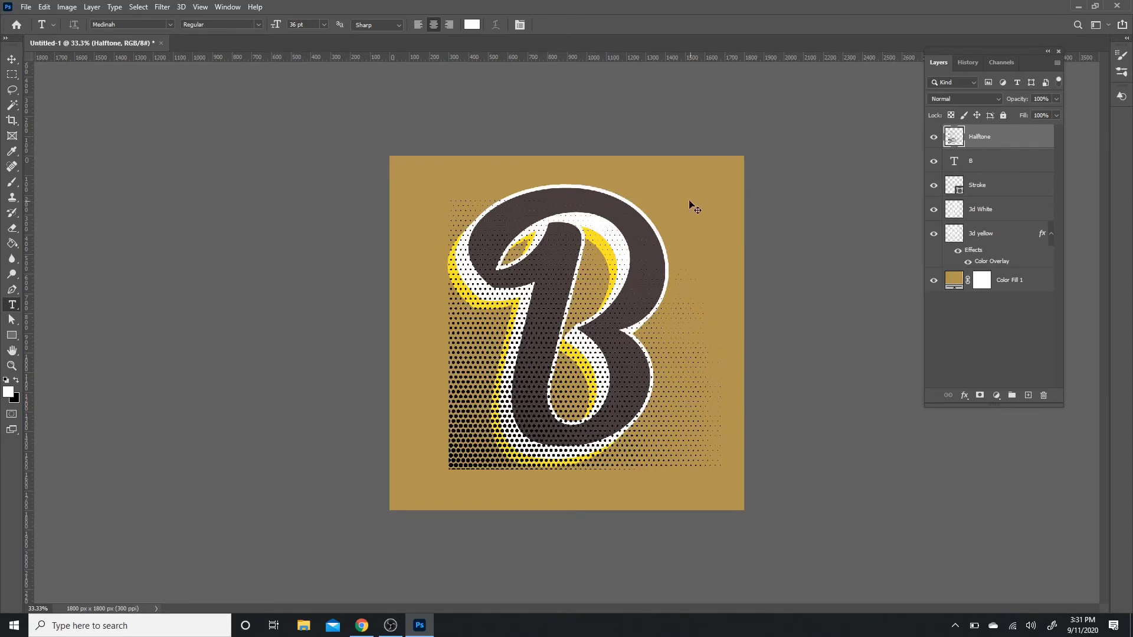
- Rotate the halftone about -26°, shift it toward the centre, and clip it to the B
{"action": "key", "text": "ctrl+t"}
{"action": "left_click_drag", "start_coordinate": [655, 188], "coordinate": [582, 164]}
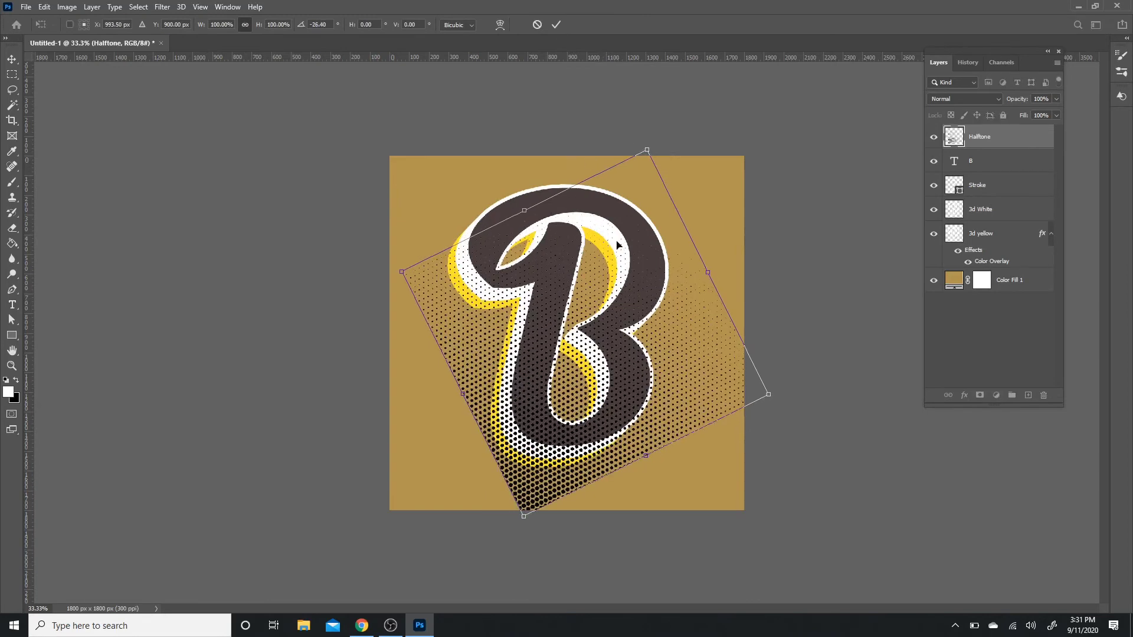
{"action": "left_click_drag", "start_coordinate": [649, 277], "coordinate": [645, 299]}
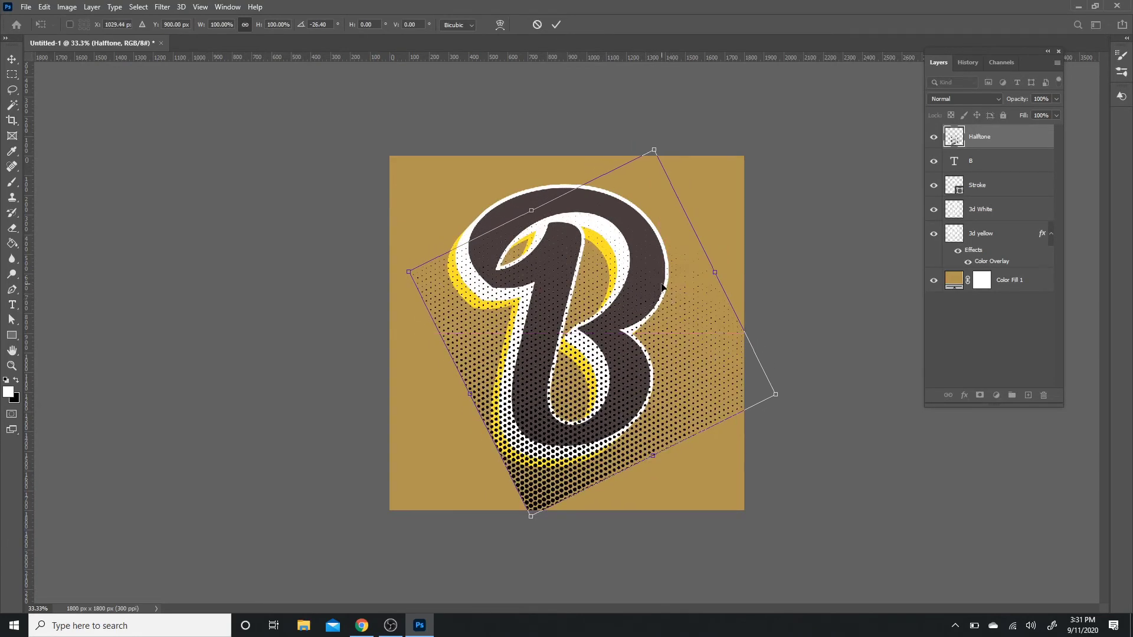
{"action": "key", "text": "Return"}
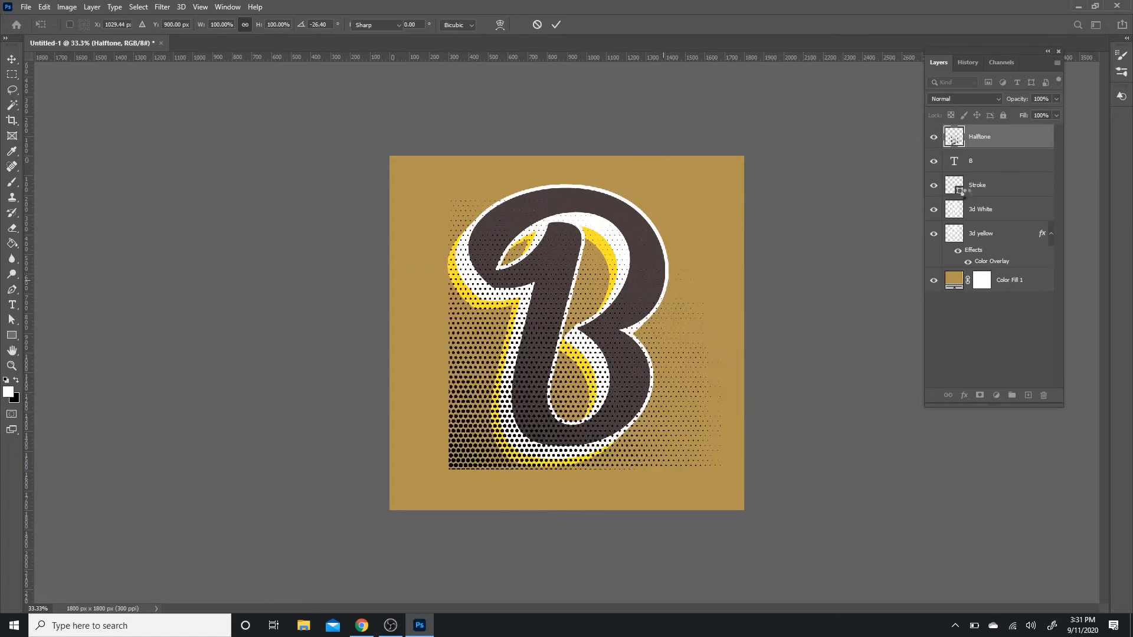
{"action": "right_click", "coordinate": [1011, 137]}
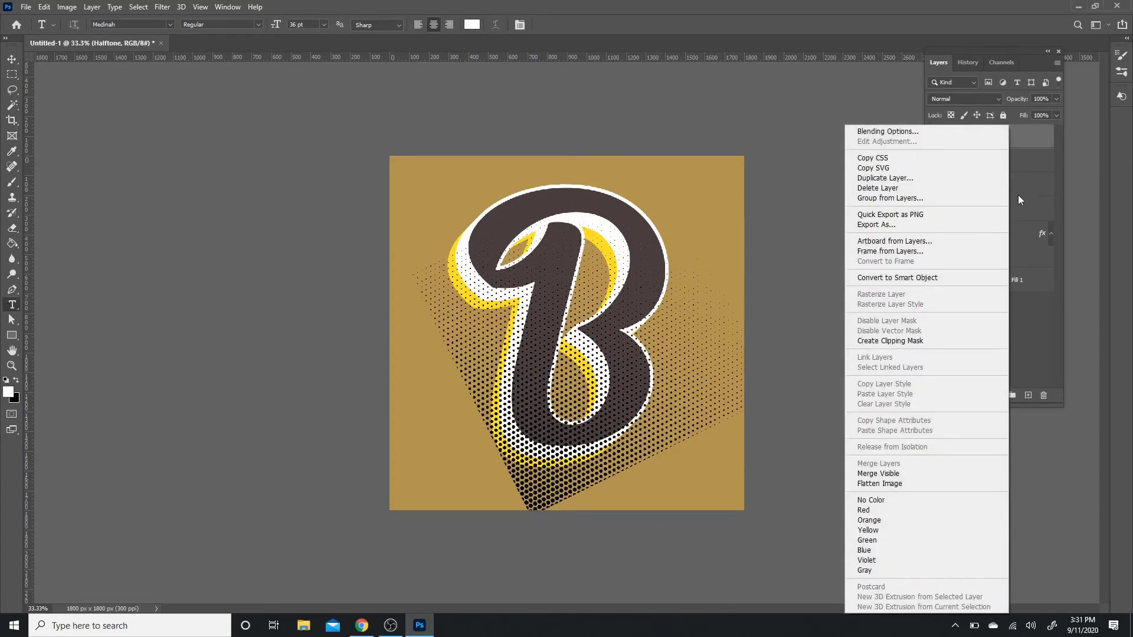
{"action": "left_click", "coordinate": [929, 346]}
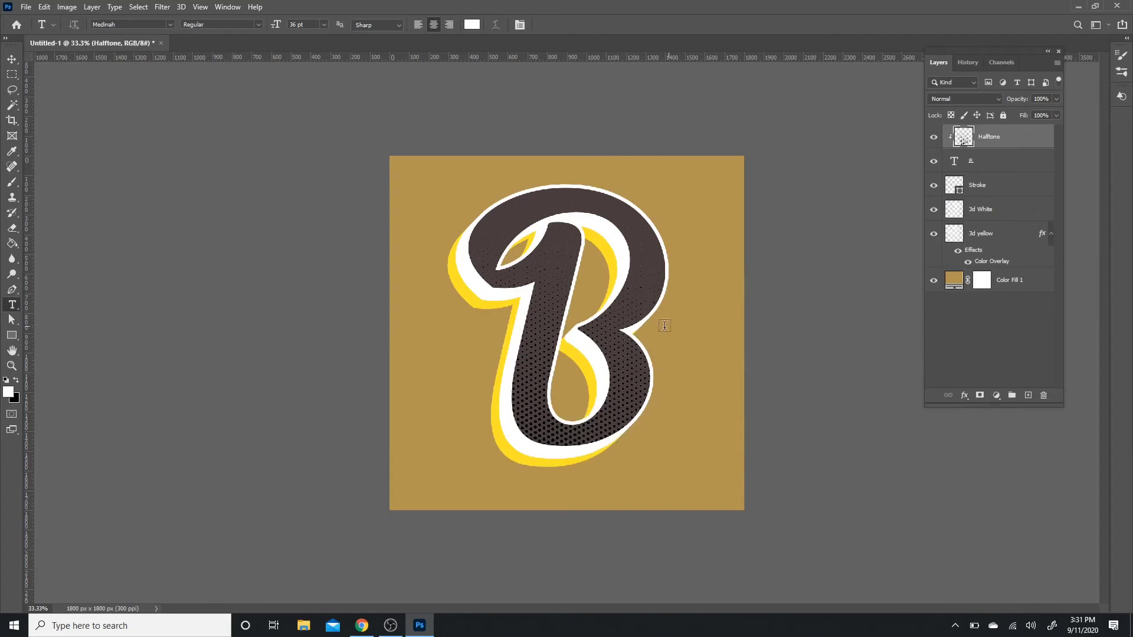
- Give the Halftone layer a Color Overlay effect in hex cd9e79
{"action": "double_click", "coordinate": [1016, 143]}
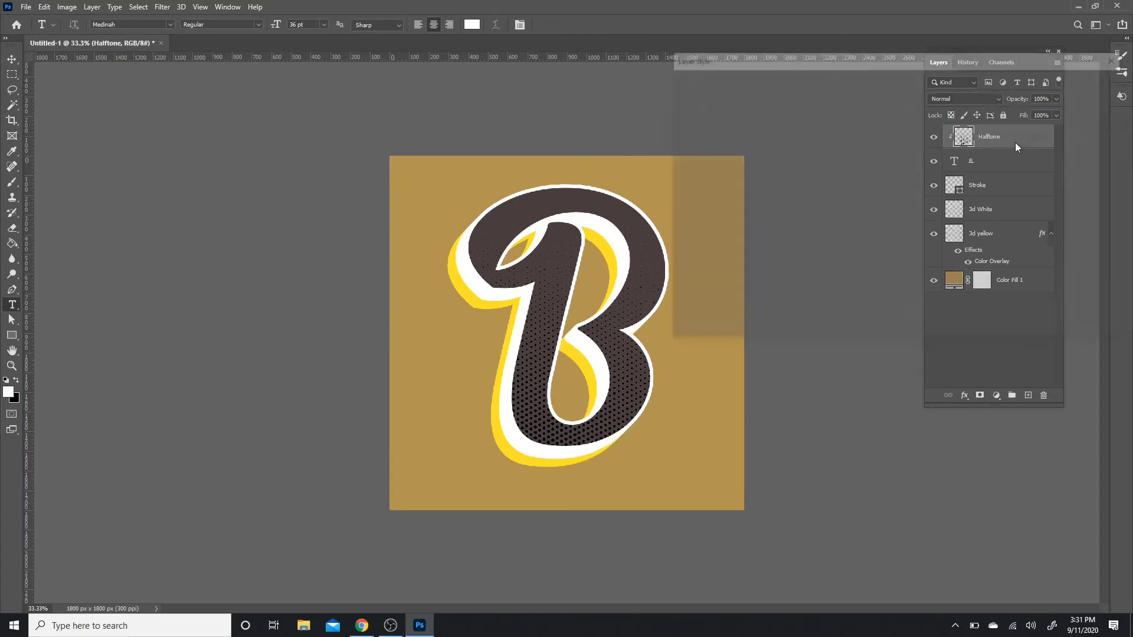
{"action": "left_click", "coordinate": [719, 221]}
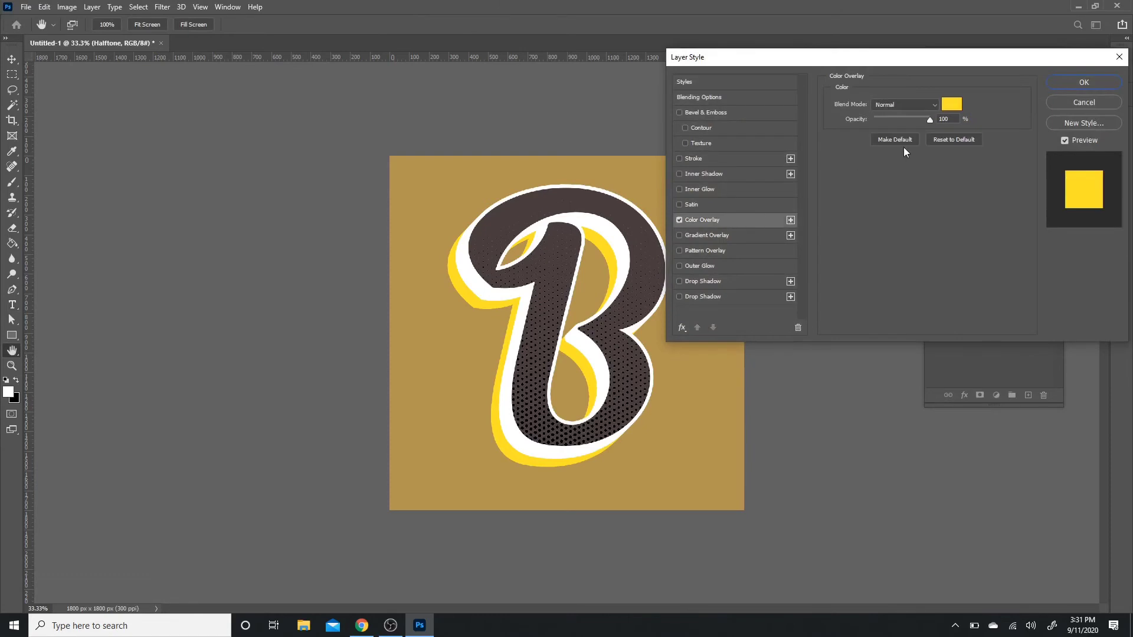
{"action": "left_click", "coordinate": [959, 104]}
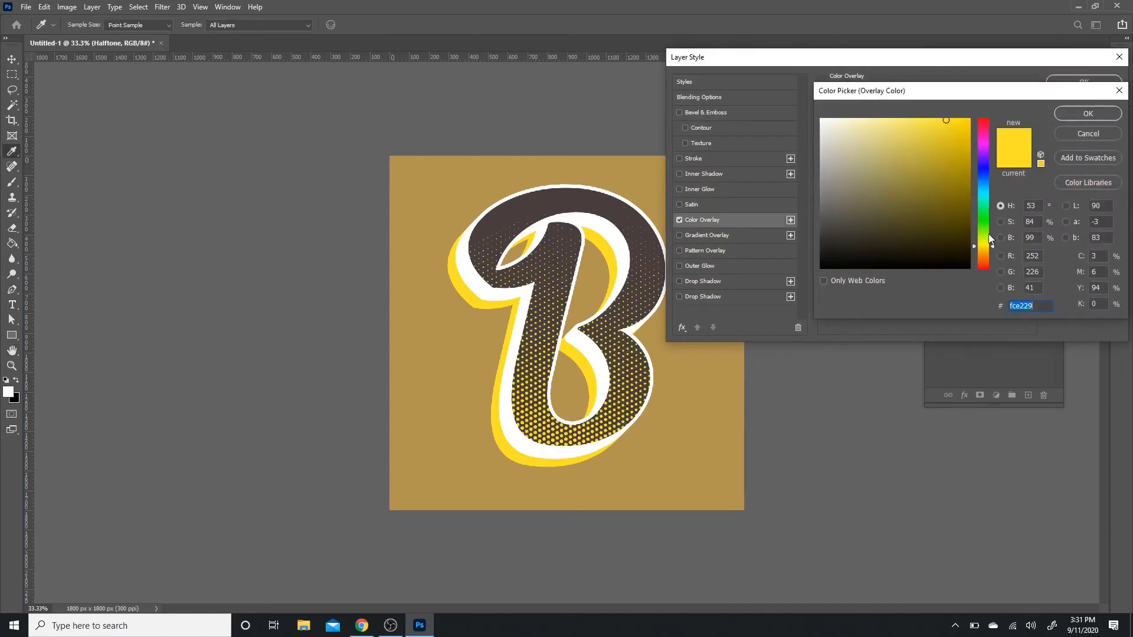
{"action": "type", "text": "cd"}
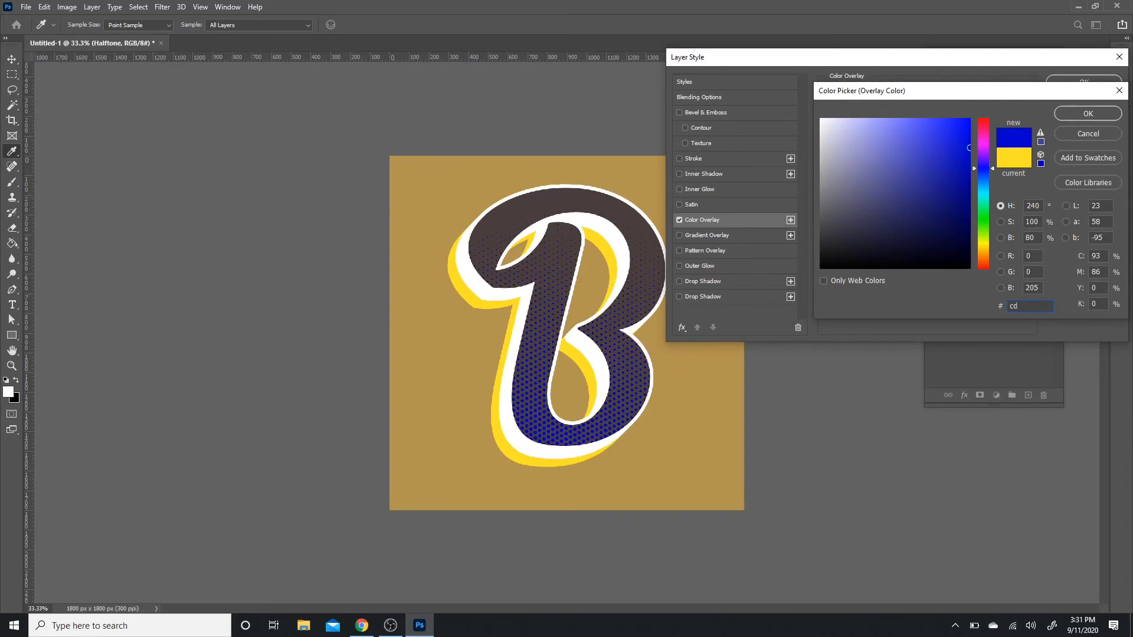
{"action": "type", "text": "9"}
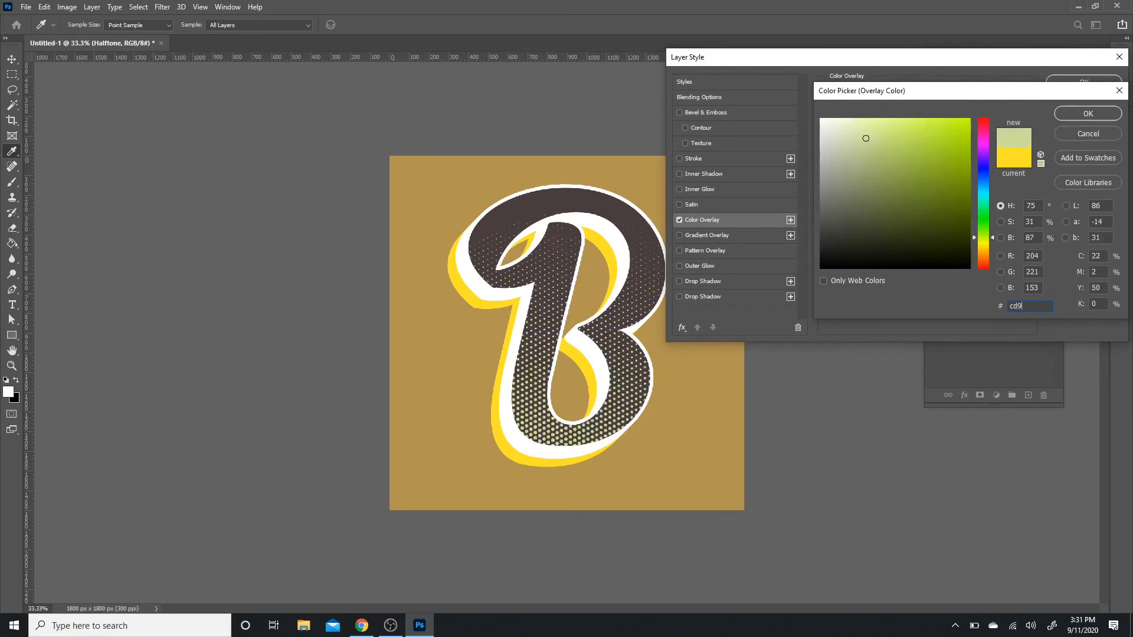
{"action": "type", "text": "e7"}
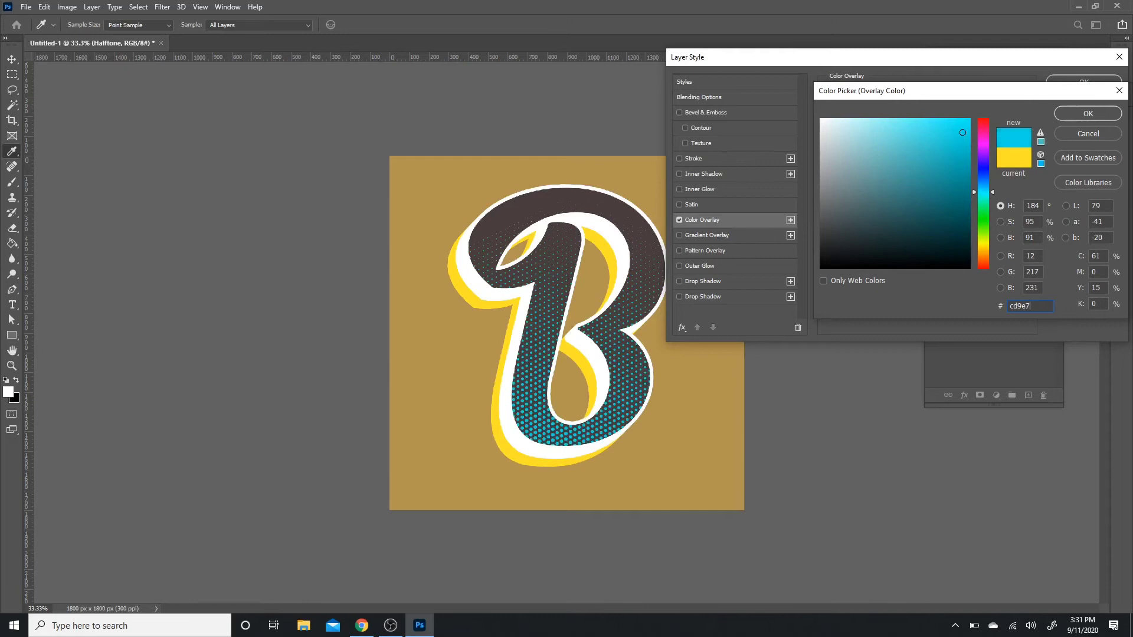
{"action": "type", "text": "9"}
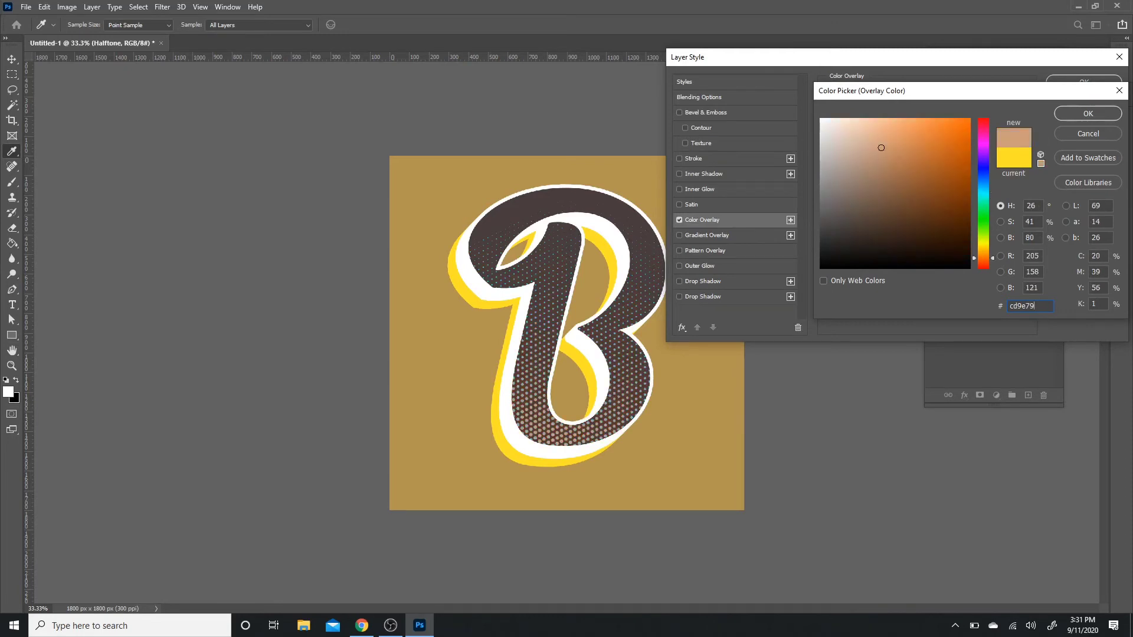
{"action": "key", "text": "Return"}
{"action": "key", "text": "Return"}
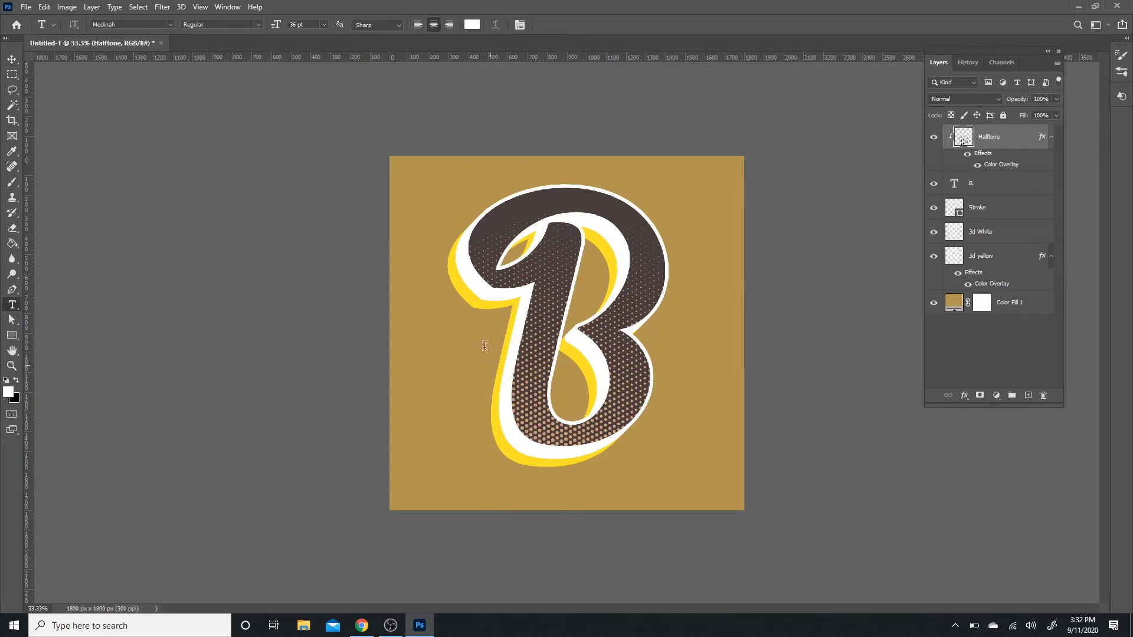
- Add a new layer above 3d White, clip it to that layer, and name it Shadows
{"action": "left_click", "coordinate": [1000, 230]}
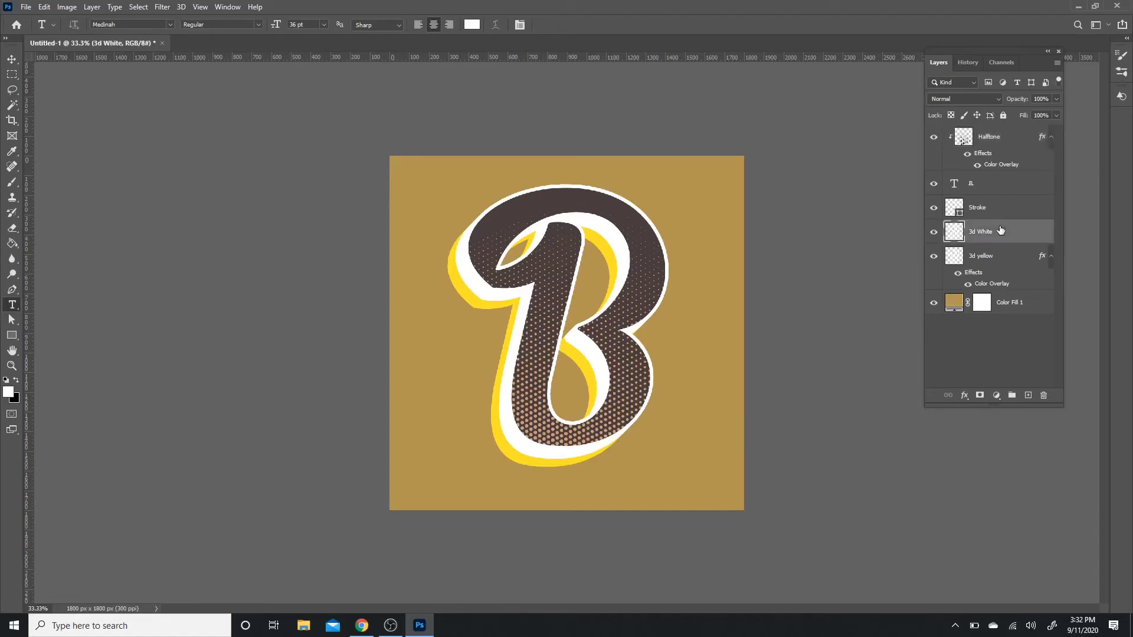
{"action": "left_click", "coordinate": [1029, 396]}
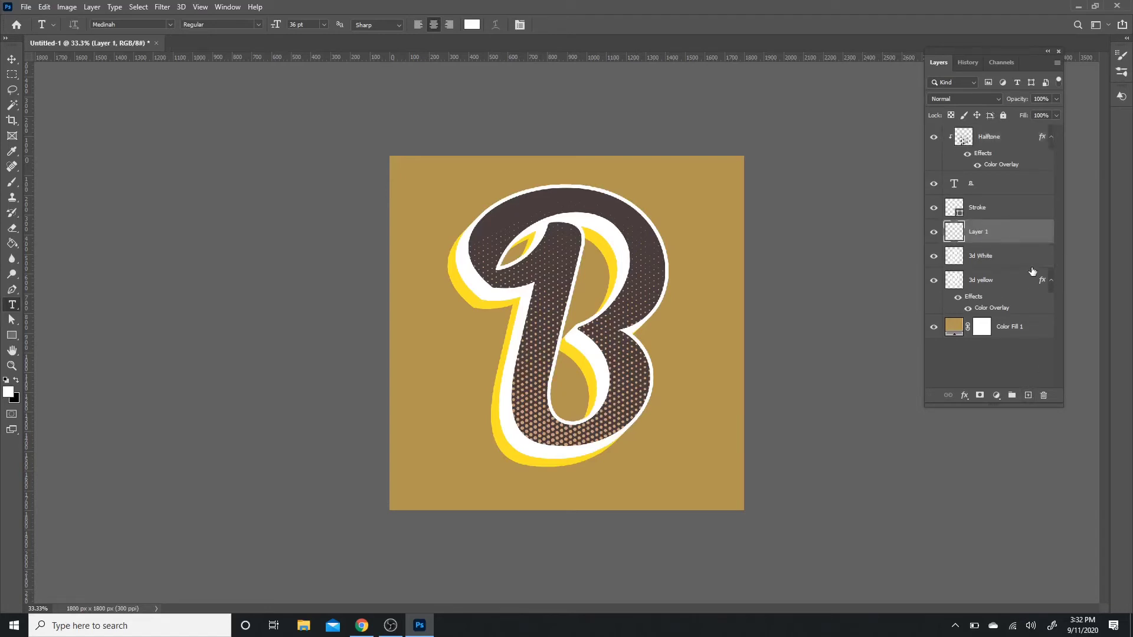
{"action": "right_click", "coordinate": [1043, 238]}
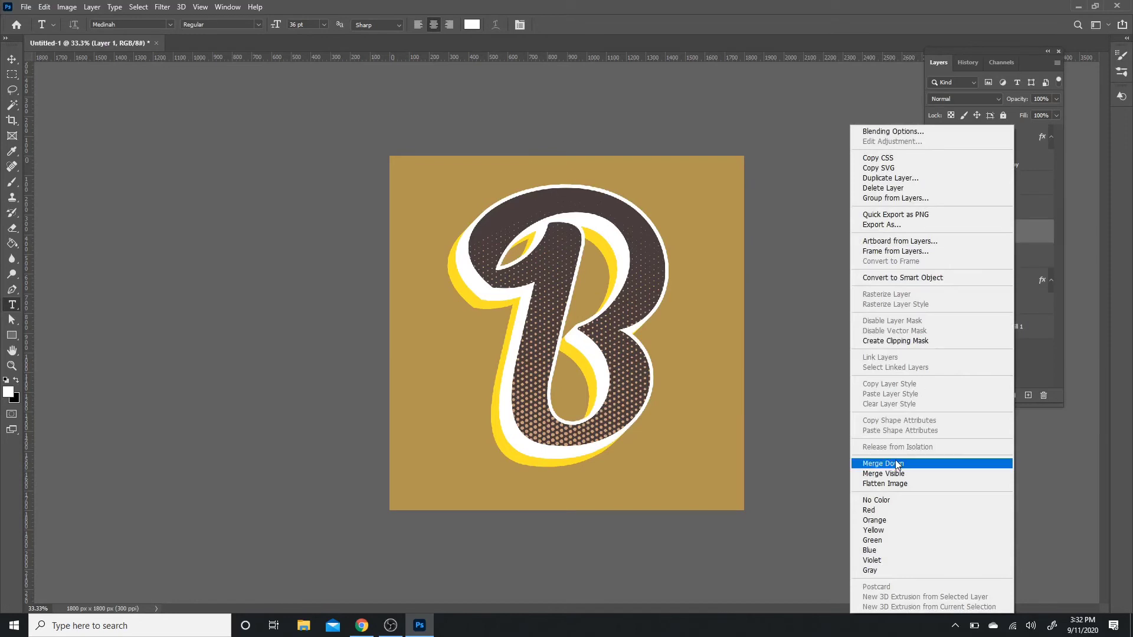
{"action": "left_click", "coordinate": [908, 341]}
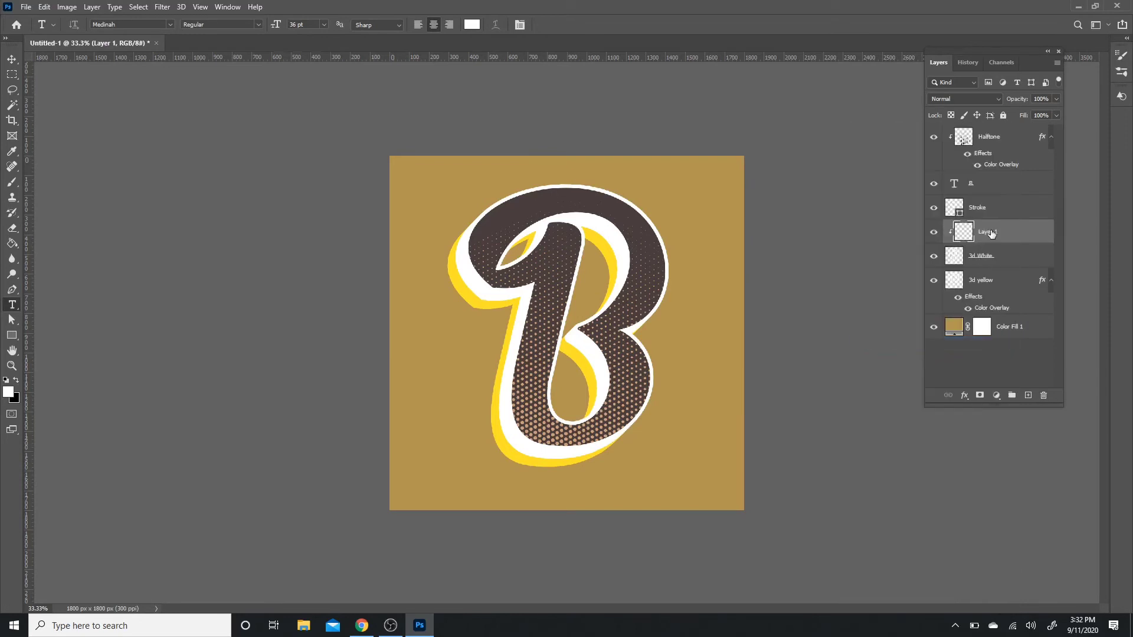
{"action": "double_click", "coordinate": [991, 234]}
{"action": "type", "text": "Shadows"}
{"action": "key", "text": "Return"}
{"action": "key", "text": "b"}
{"action": "left_click", "coordinate": [84, 26]}
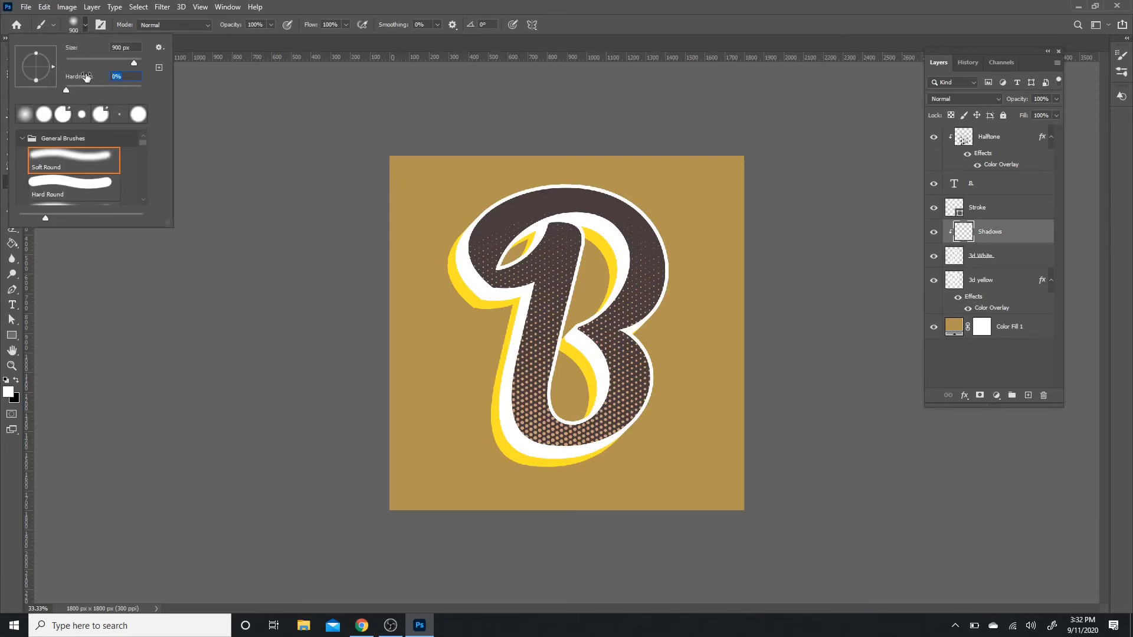
- Set the brush to 100% hardness and 200 px size
{"action": "type", "text": "100"}
{"action": "key", "text": "Return"}
{"action": "key", "text": "bracketleft"}
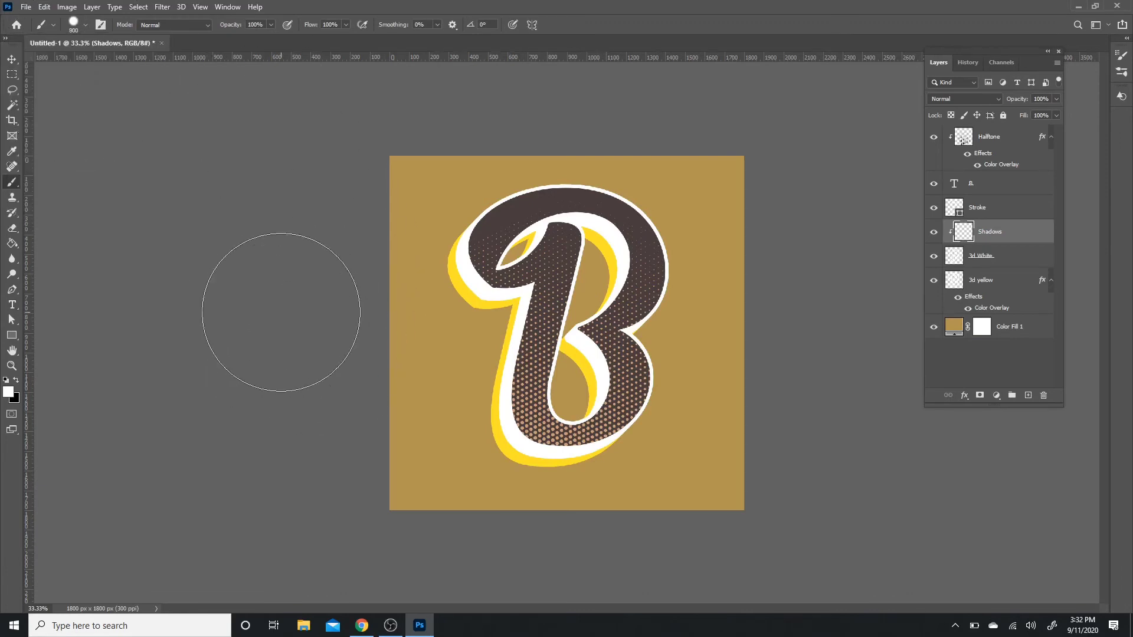
{"action": "key", "text": "bracketleft"}
{"action": "key", "text": "bracketleft"}
{"action": "key", "text": "bracketleft"}
{"action": "key", "text": "bracketleft"}
{"action": "key", "text": "bracketleft"}
{"action": "key", "text": "bracketleft"}
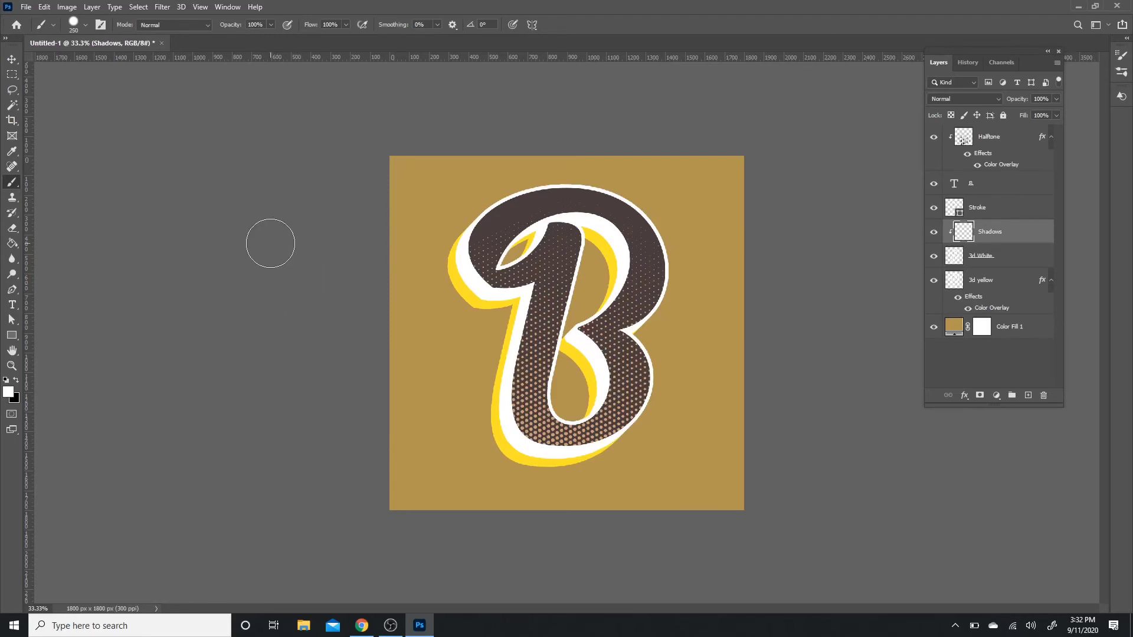
{"action": "key", "text": "bracketleft"}
- Set the foreground colour to the light grey #bcc0ca
{"action": "left_click", "coordinate": [8, 391]}
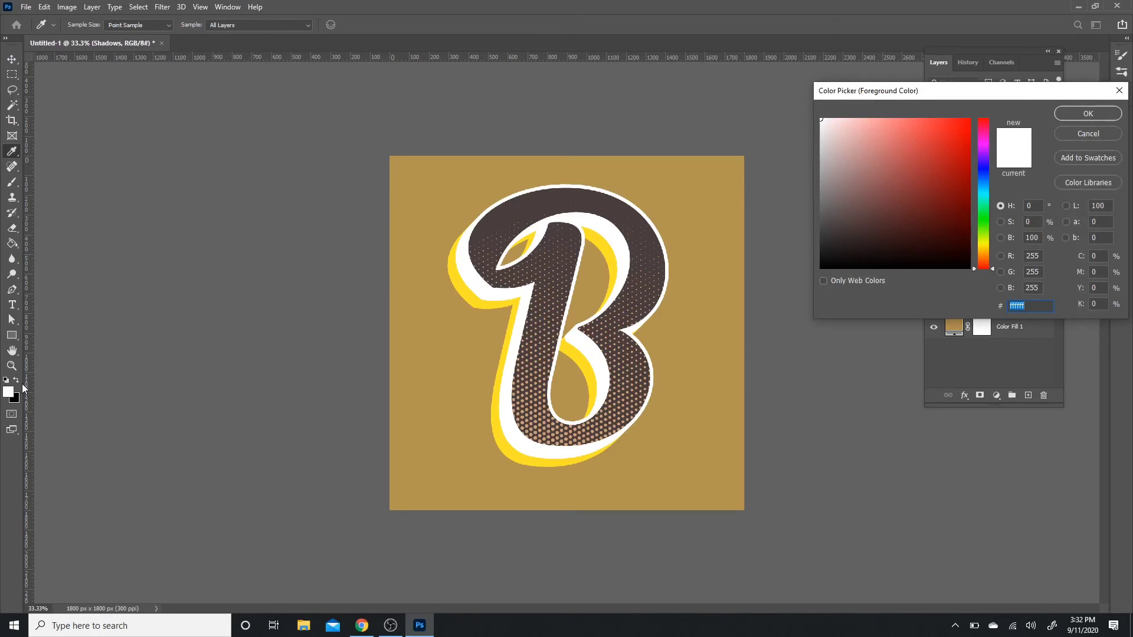
{"action": "type", "text": "bc"}
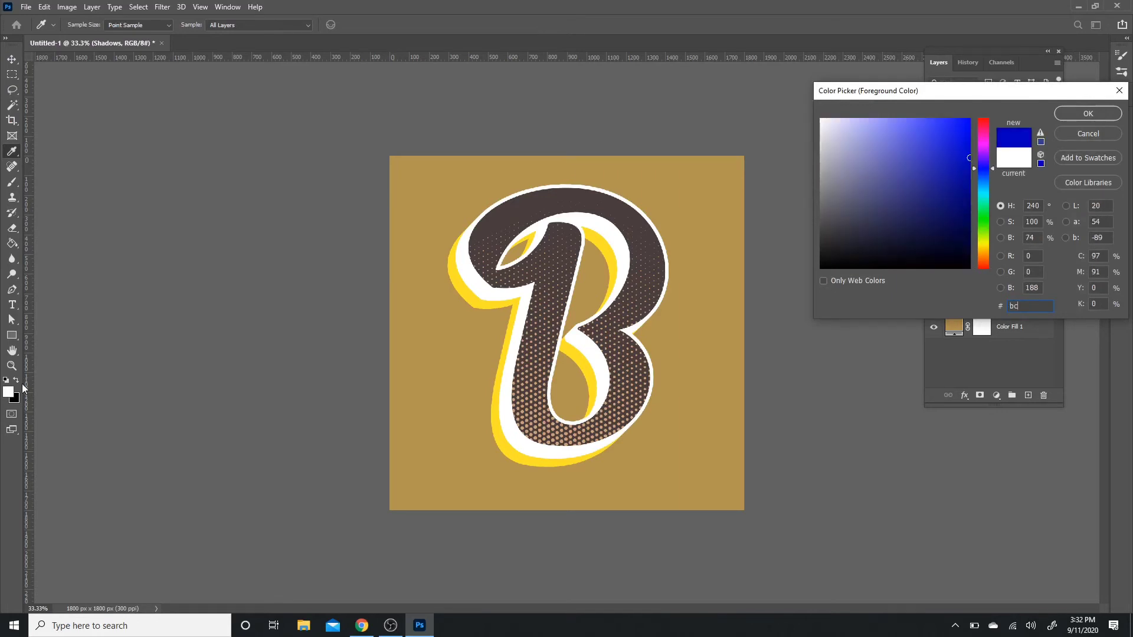
{"action": "type", "text": "0ca"}
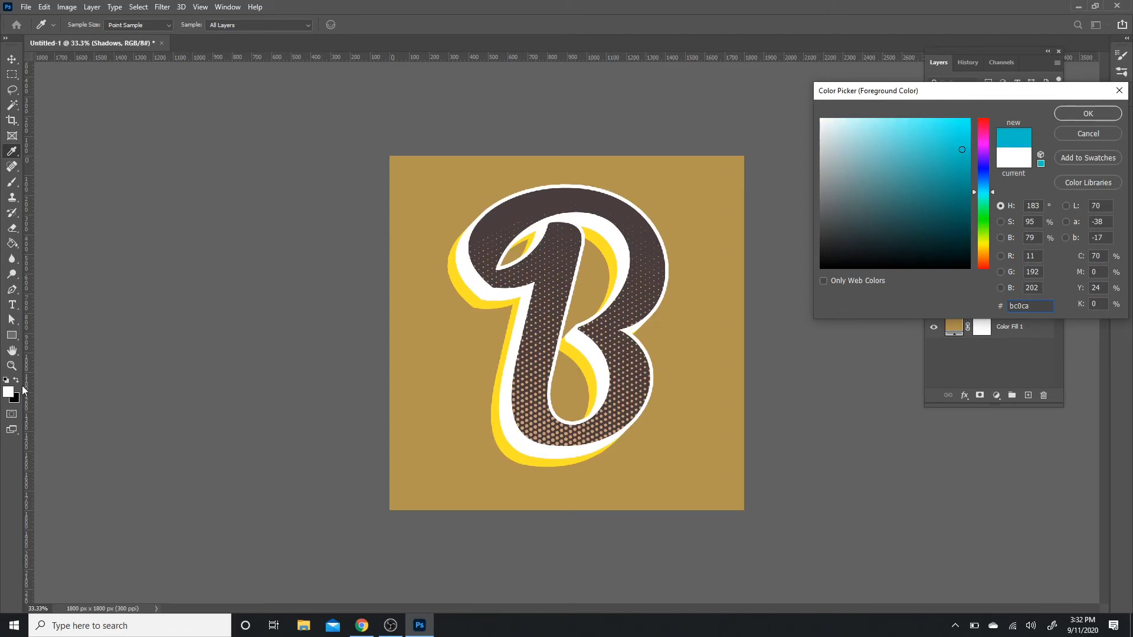
{"action": "key", "text": "BackSpace"}
{"action": "key", "text": "BackSpace"}
{"action": "key", "text": "BackSpace"}
{"action": "key", "text": "BackSpace"}
{"action": "key", "text": "BackSpace"}
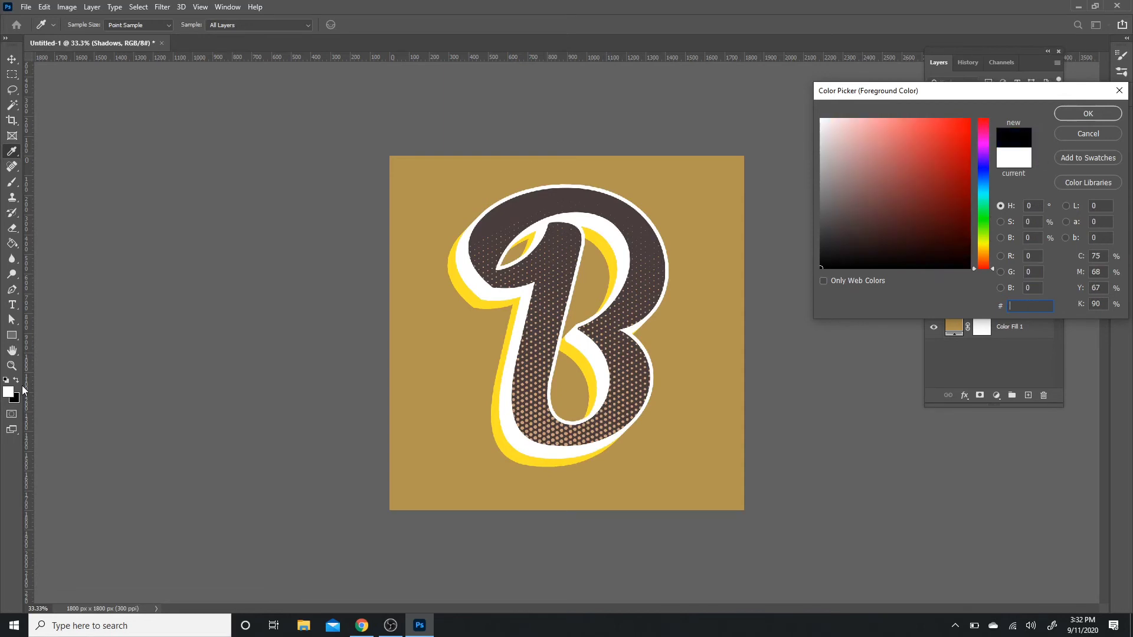
{"action": "type", "text": "bc"}
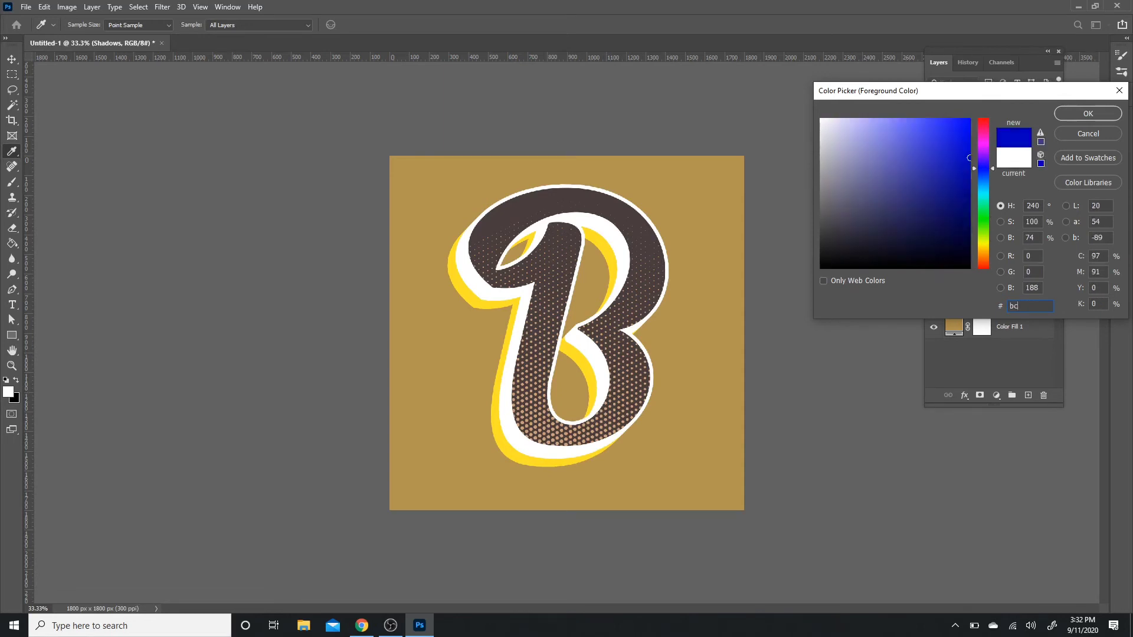
{"action": "type", "text": "c0ca"}
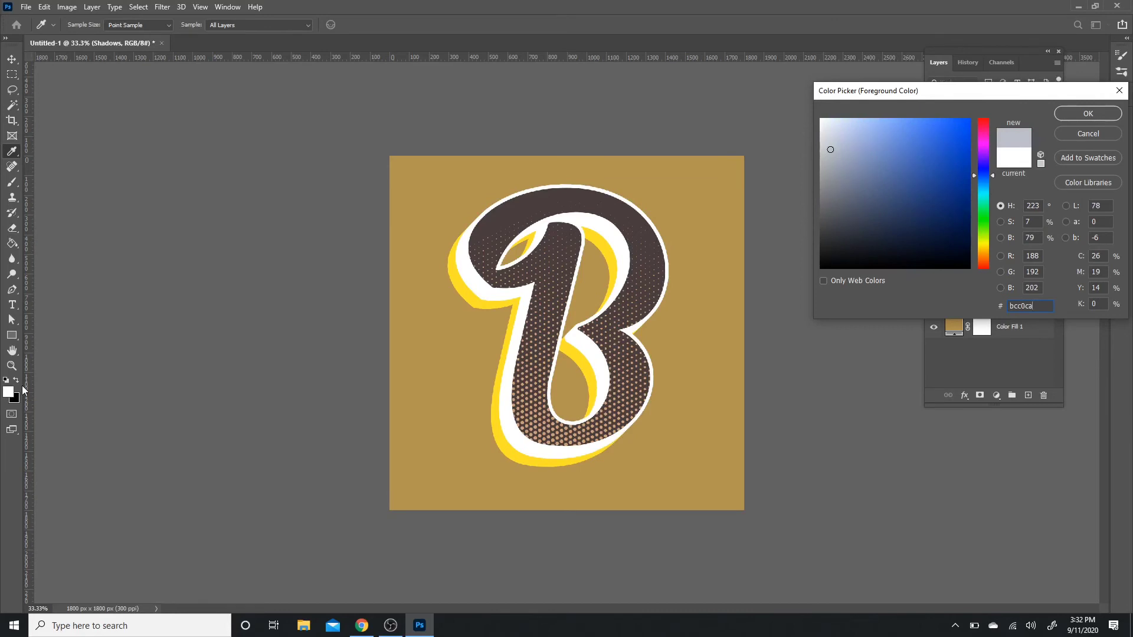
{"action": "key", "text": "Return"}
{"action": "key", "text": "b"}
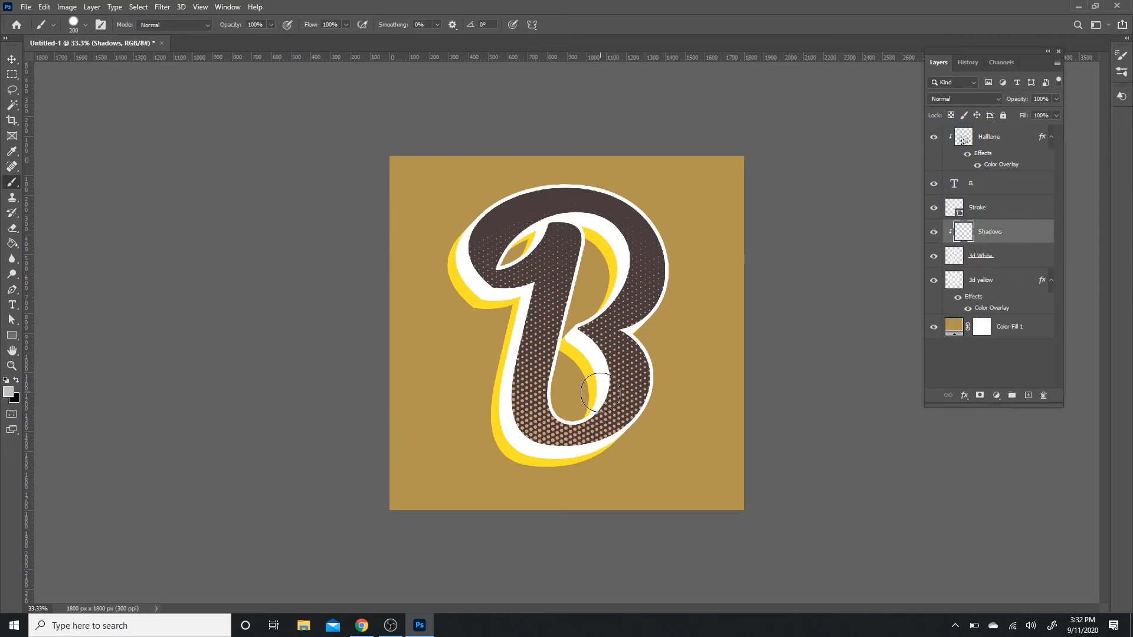
- Brush grey shadow on the extrusion in the lower bowl, upper bowl top, left stem, bottom curve and top-right strip
{"action": "mouse_move", "coordinate": [590, 413]}
{"action": "left_mouse_down"}
{"action": "mouse_move", "coordinate": [604, 354]}
{"action": "mouse_move", "coordinate": [587, 331]}
{"action": "mouse_move", "coordinate": [572, 357]}
{"action": "left_mouse_up"}
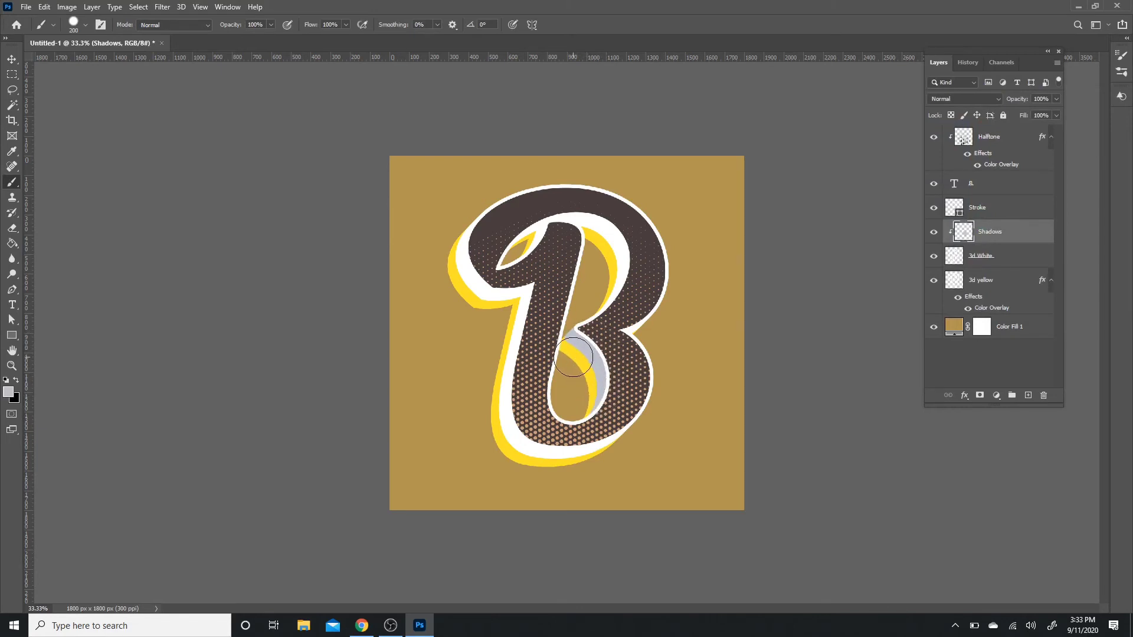
{"action": "mouse_move", "coordinate": [566, 223]}
{"action": "left_mouse_down"}
{"action": "mouse_move", "coordinate": [603, 233]}
{"action": "mouse_move", "coordinate": [544, 219]}
{"action": "left_mouse_up"}
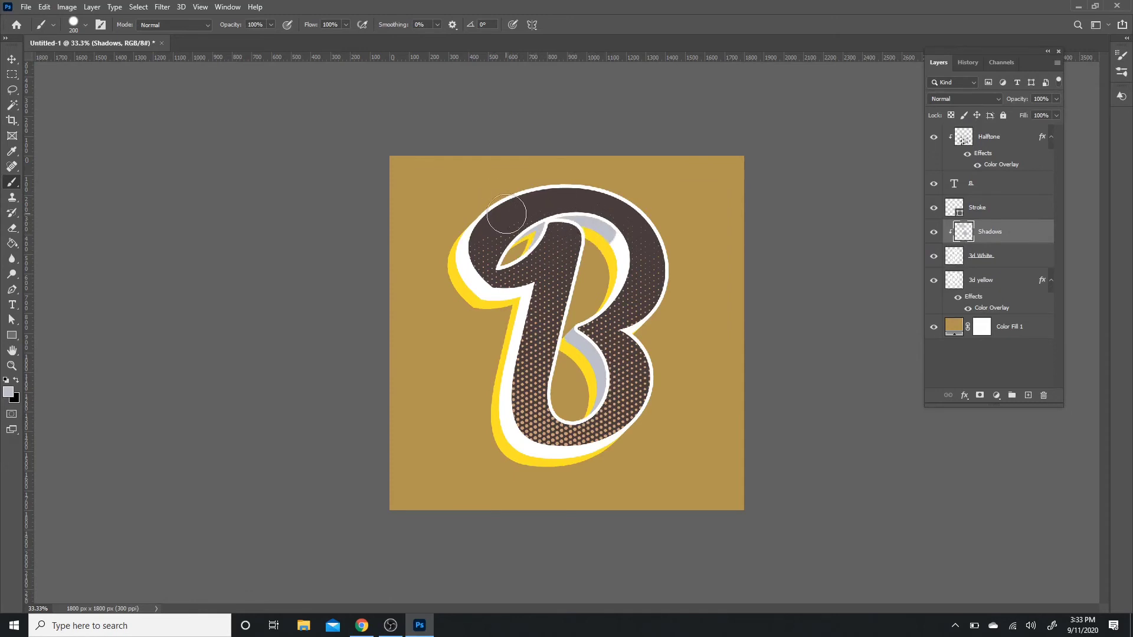
{"action": "left_click_drag", "start_coordinate": [519, 322], "coordinate": [507, 361]}
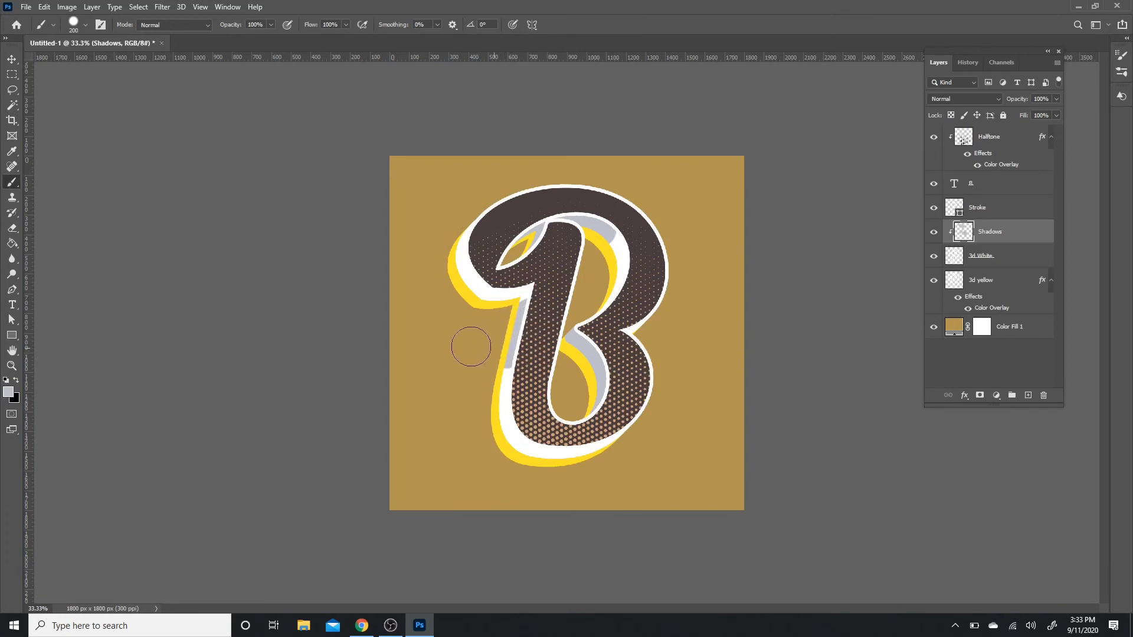
{"action": "mouse_move", "coordinate": [493, 417]}
{"action": "left_mouse_down"}
{"action": "mouse_move", "coordinate": [552, 452]}
{"action": "mouse_move", "coordinate": [543, 449]}
{"action": "mouse_move", "coordinate": [654, 425]}
{"action": "mouse_move", "coordinate": [560, 455]}
{"action": "mouse_move", "coordinate": [511, 445]}
{"action": "left_mouse_up"}
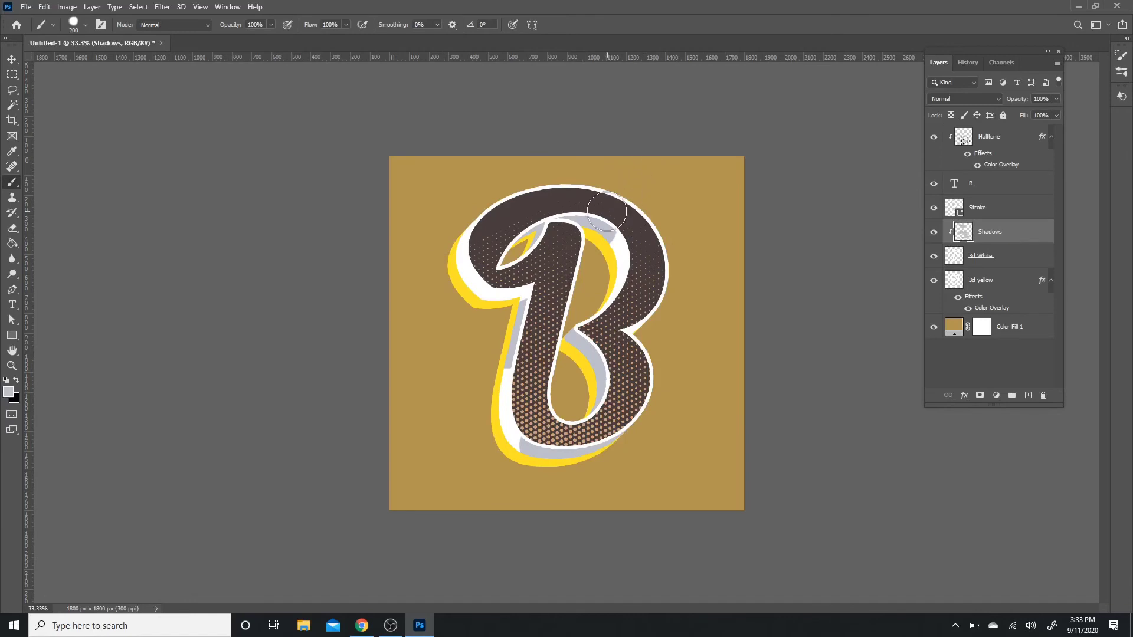
{"action": "mouse_move", "coordinate": [606, 212]}
{"action": "left_mouse_down"}
{"action": "mouse_move", "coordinate": [585, 224]}
{"action": "mouse_move", "coordinate": [598, 226]}
{"action": "left_mouse_up"}
- Group the letter layers from Halftone down to 3d yellow into Group 1
{"action": "left_click", "coordinate": [934, 210]}
{"action": "left_click", "coordinate": [934, 210]}
{"action": "left_click", "coordinate": [934, 210]}
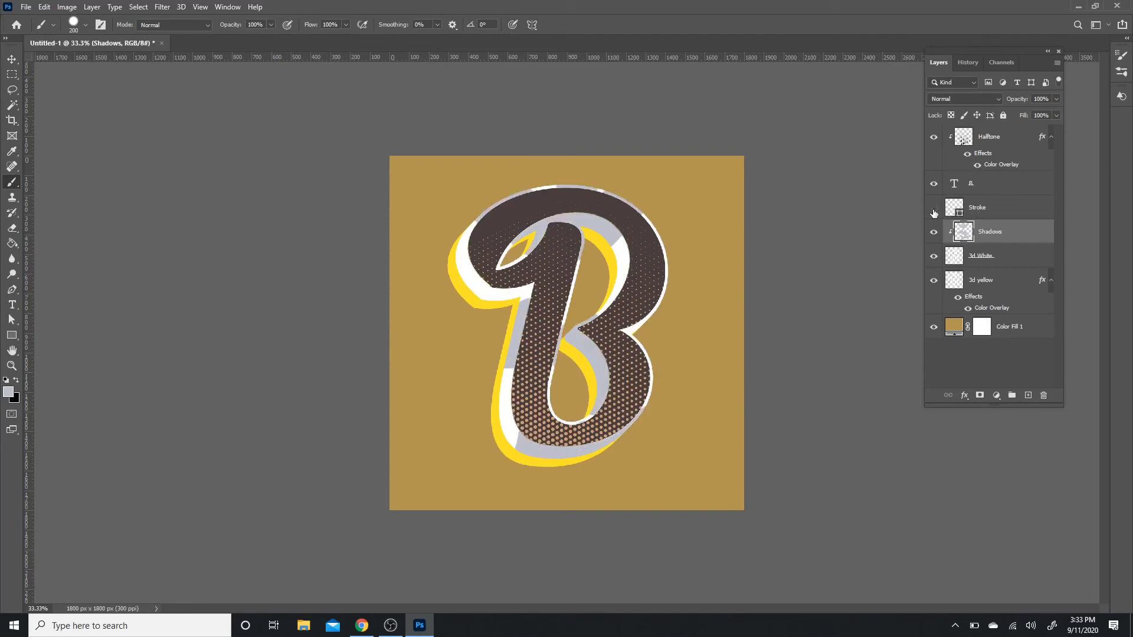
{"action": "left_click", "coordinate": [934, 209]}
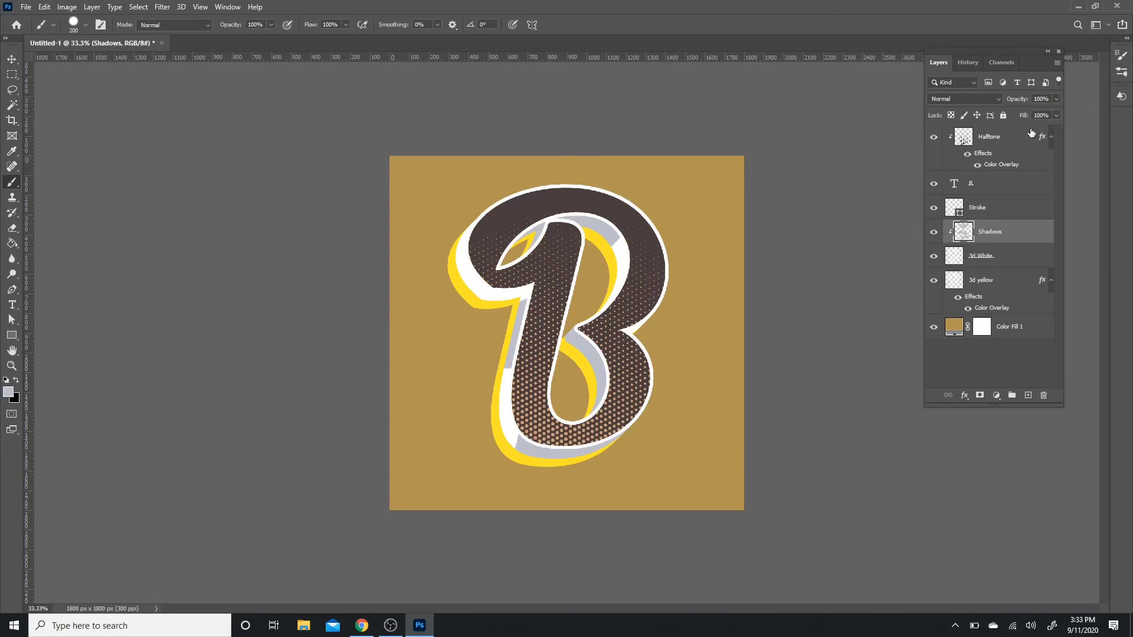
{"action": "left_click", "coordinate": [1017, 139]}
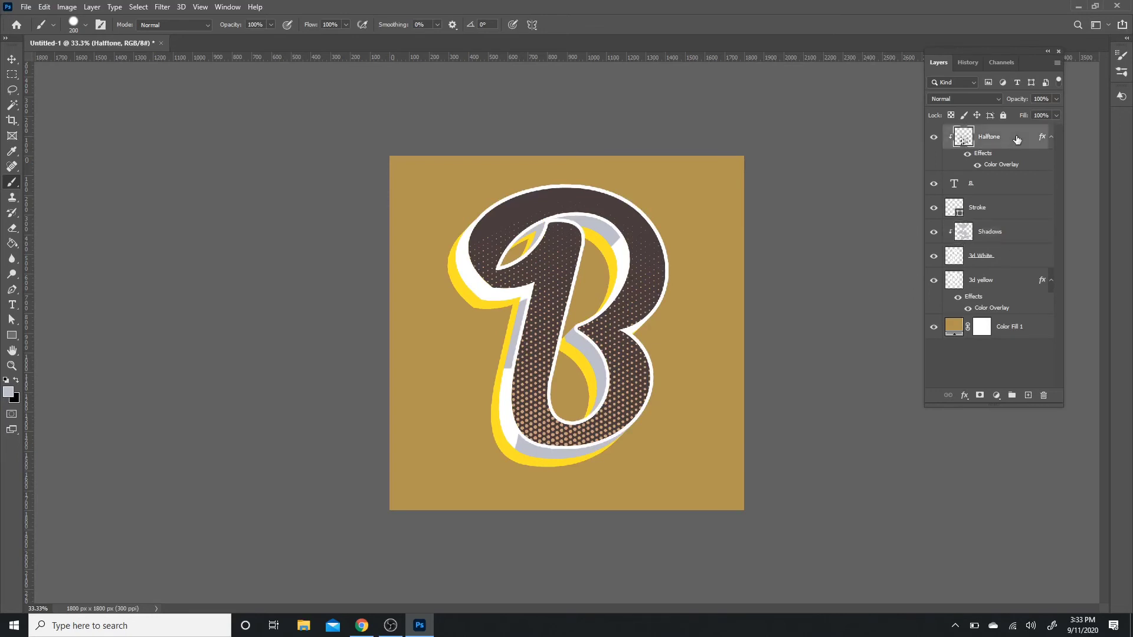
{"action": "left_click", "coordinate": [1009, 286], "text": "shift"}
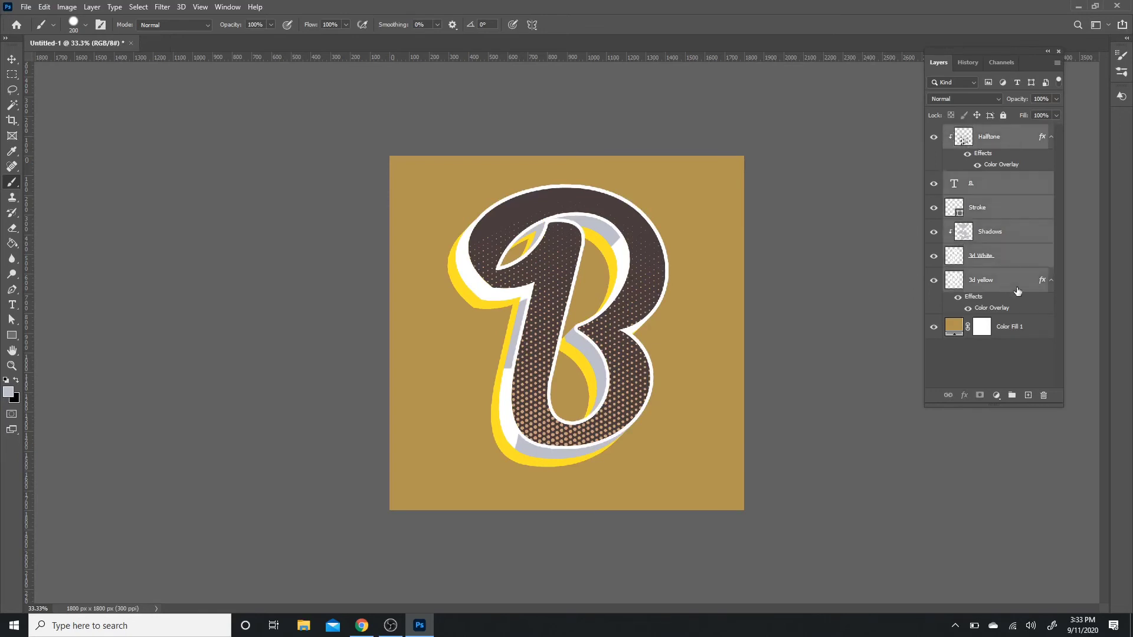
{"action": "left_click", "coordinate": [1012, 396]}
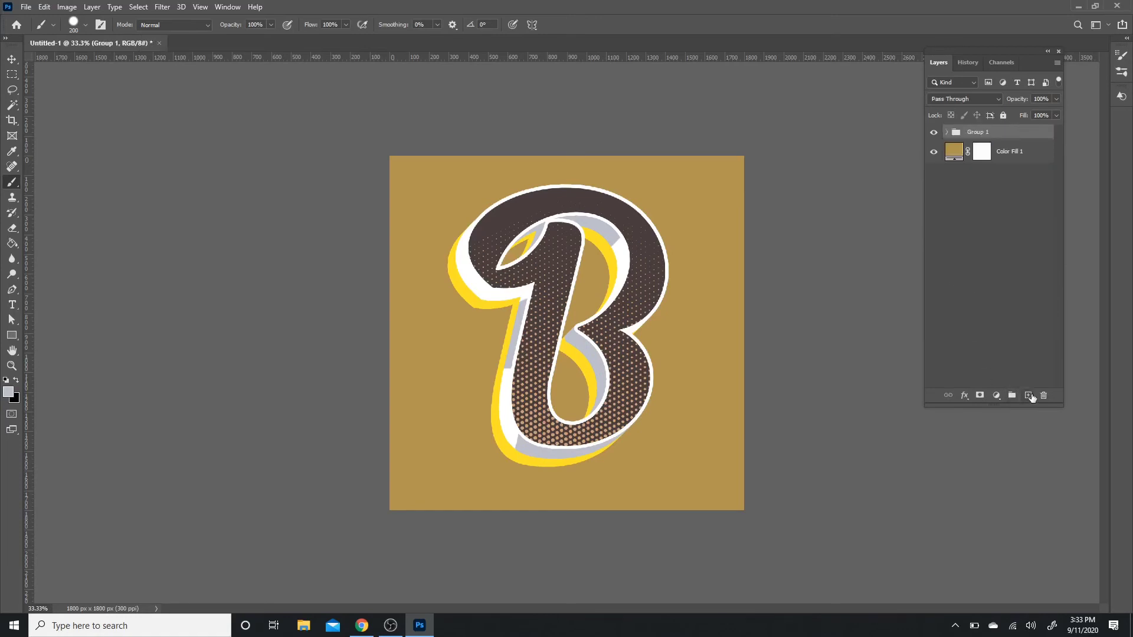
- Add a new layer clipped to Group 1 with Soft Light blending
{"action": "left_click", "coordinate": [1030, 396]}
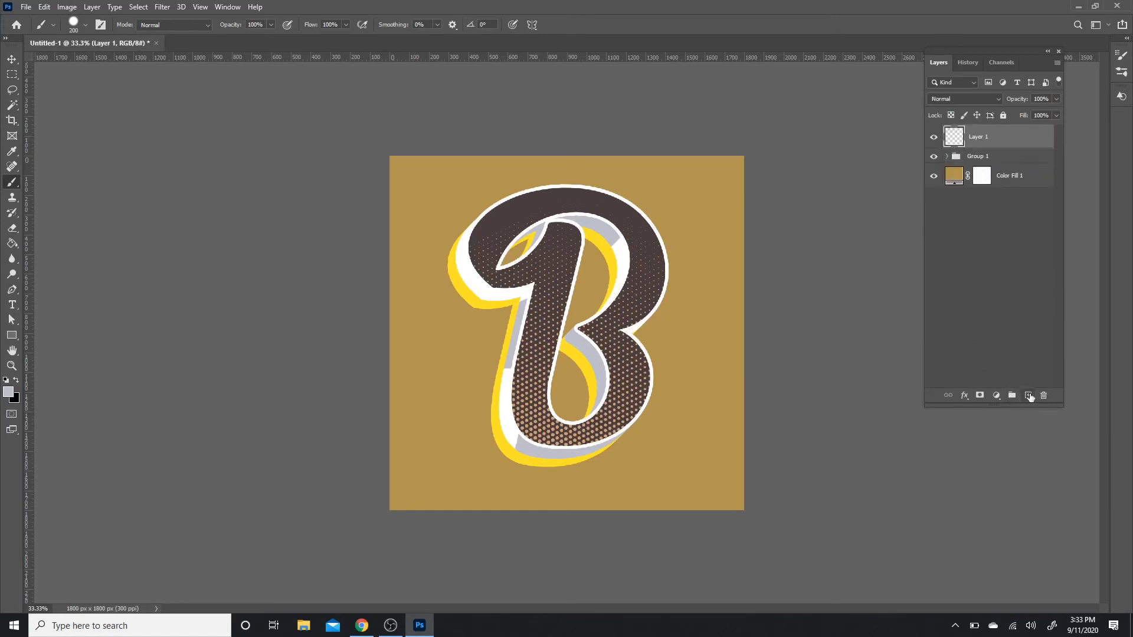
{"action": "right_click", "coordinate": [1019, 137]}
{"action": "left_click", "coordinate": [935, 340]}
{"action": "left_click", "coordinate": [965, 99]}
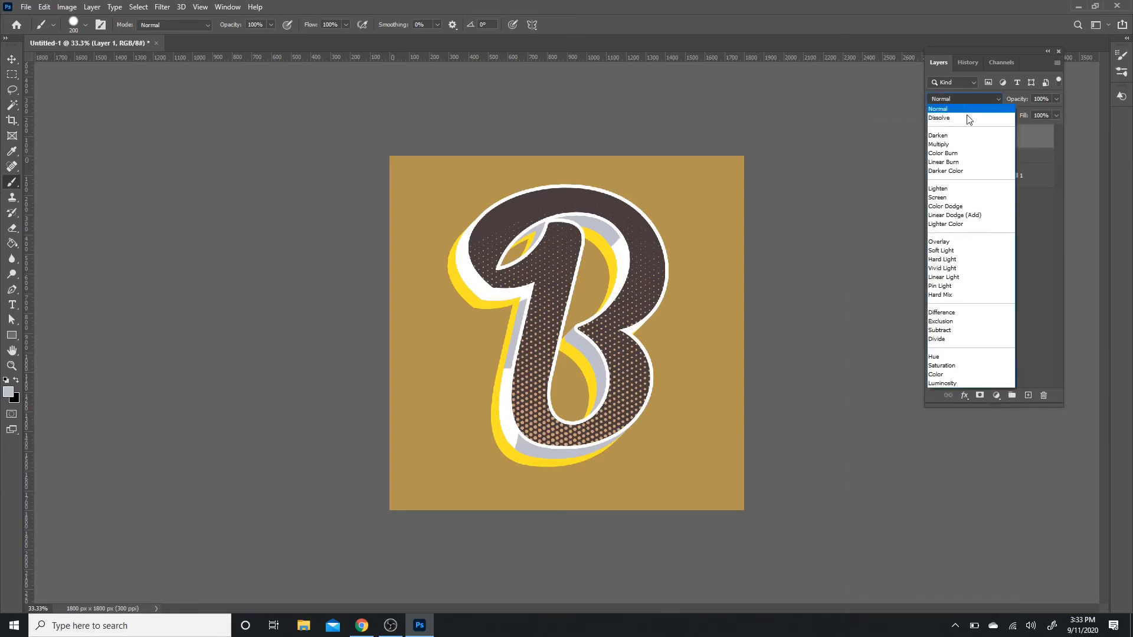
{"action": "left_click", "coordinate": [955, 252]}
{"action": "key", "text": "a"}
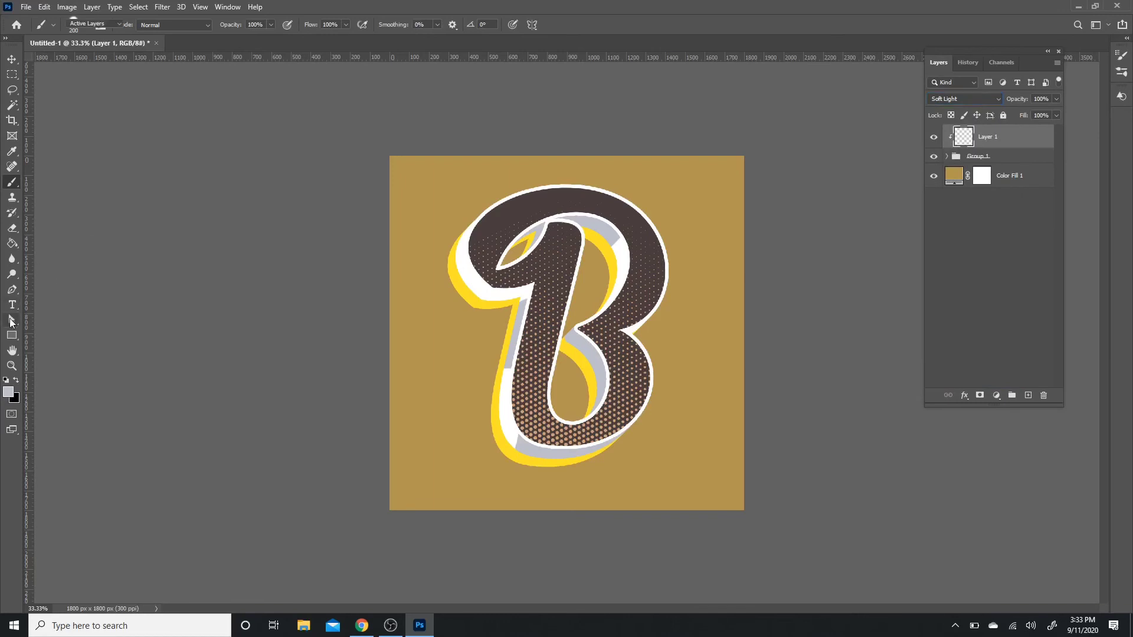
- Make the brush fully soft and reset the colours to black and white
{"action": "key", "text": "b"}
{"action": "left_click", "coordinate": [86, 25]}
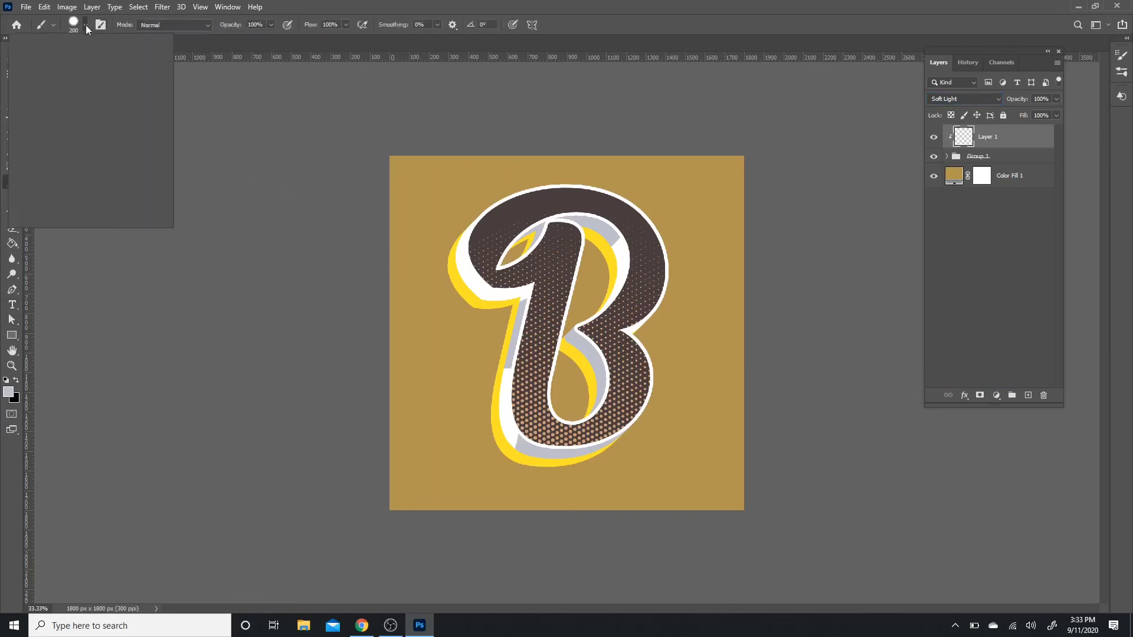
{"action": "left_click_drag", "start_coordinate": [125, 93], "coordinate": [115, 86]}
{"action": "left_click", "coordinate": [195, 171]}
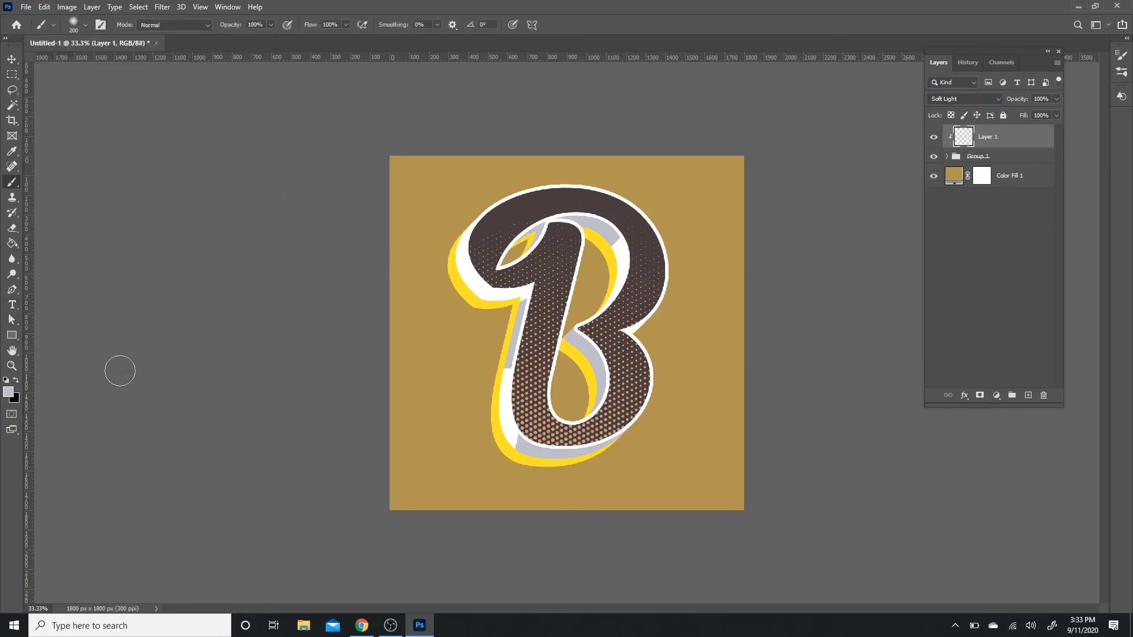
{"action": "left_click", "coordinate": [6, 381]}
- Paint black shading over the B's lower and inner parts, left stem and top of the bowl
{"action": "key", "text": "bracketright"}
{"action": "key", "text": "bracketright"}
{"action": "key", "text": "bracketright"}
{"action": "key", "text": "bracketright"}
{"action": "key", "text": "bracketright"}
{"action": "key", "text": "bracketright"}
{"action": "key", "text": "bracketright"}
{"action": "key", "text": "bracketright"}
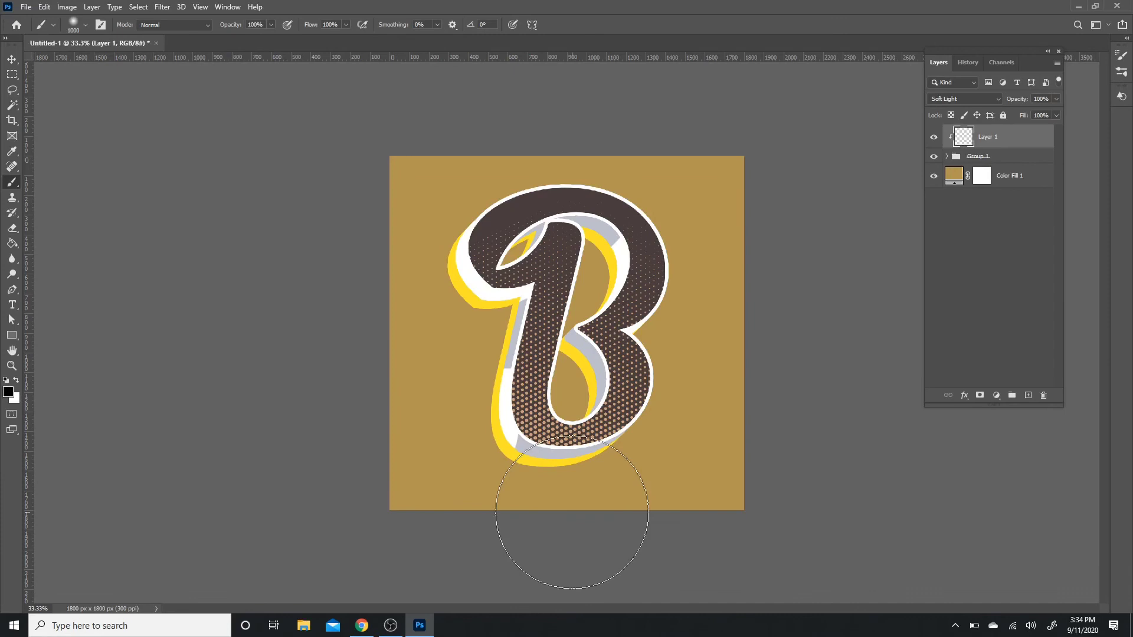
{"action": "key", "text": "bracketleft"}
{"action": "key", "text": "bracketleft"}
{"action": "key", "text": "bracketleft"}
{"action": "key", "text": "bracketleft"}
{"action": "mouse_move", "coordinate": [573, 509]}
{"action": "left_mouse_down"}
{"action": "mouse_move", "coordinate": [567, 466]}
{"action": "mouse_move", "coordinate": [591, 437]}
{"action": "mouse_move", "coordinate": [585, 377]}
{"action": "mouse_move", "coordinate": [598, 366]}
{"action": "left_mouse_up"}
{"action": "key", "text": "bracketleft"}
{"action": "key", "text": "bracketleft"}
{"action": "mouse_move", "coordinate": [516, 374]}
{"action": "left_mouse_down"}
{"action": "mouse_move", "coordinate": [513, 336]}
{"action": "mouse_move", "coordinate": [549, 301]}
{"action": "left_mouse_up"}
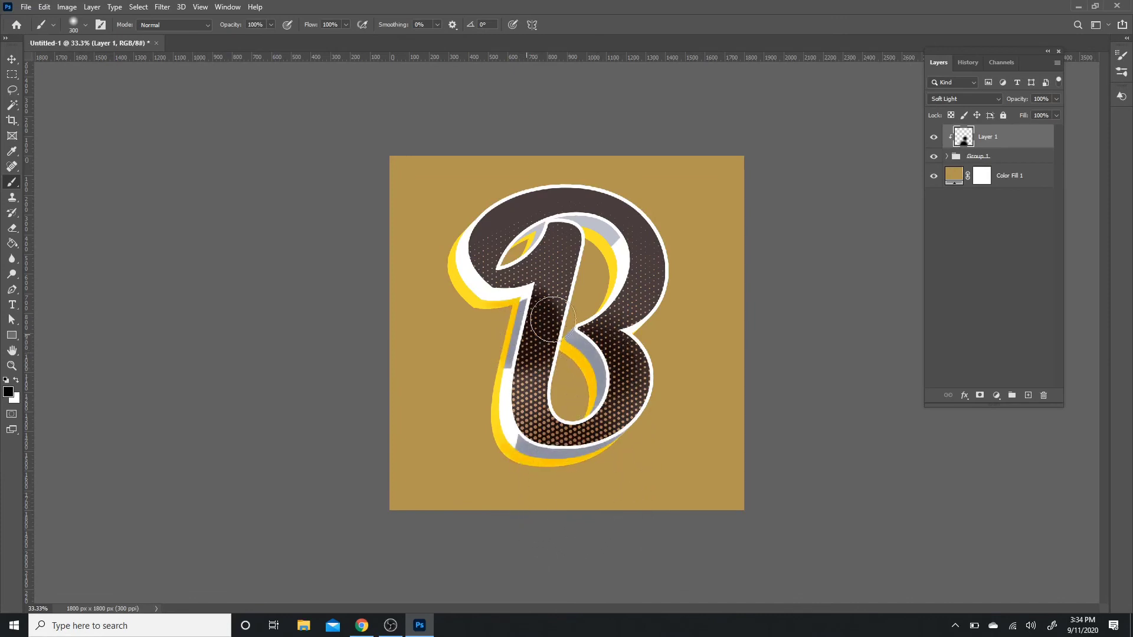
{"action": "left_click_drag", "start_coordinate": [590, 222], "coordinate": [579, 212]}
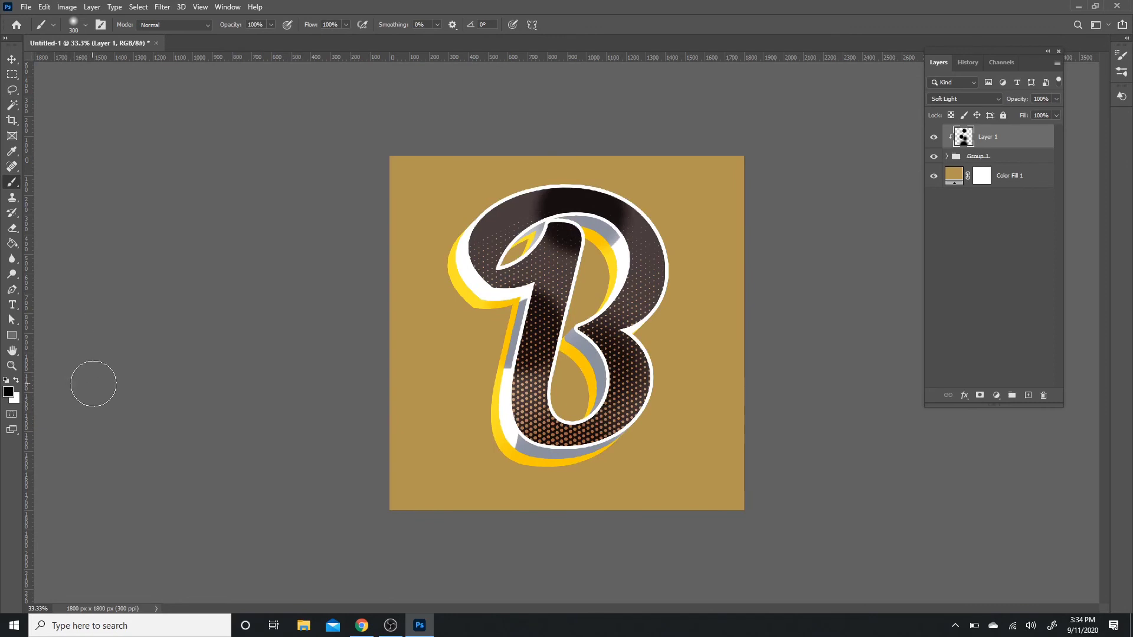
- Paint white highlights on the B's upper-left lobe, right side of the top bowl and lower bowl
{"action": "left_click", "coordinate": [17, 380]}
{"action": "mouse_move", "coordinate": [485, 291]}
{"action": "left_mouse_down"}
{"action": "mouse_move", "coordinate": [501, 259]}
{"action": "mouse_move", "coordinate": [490, 236]}
{"action": "mouse_move", "coordinate": [467, 266]}
{"action": "left_mouse_up"}
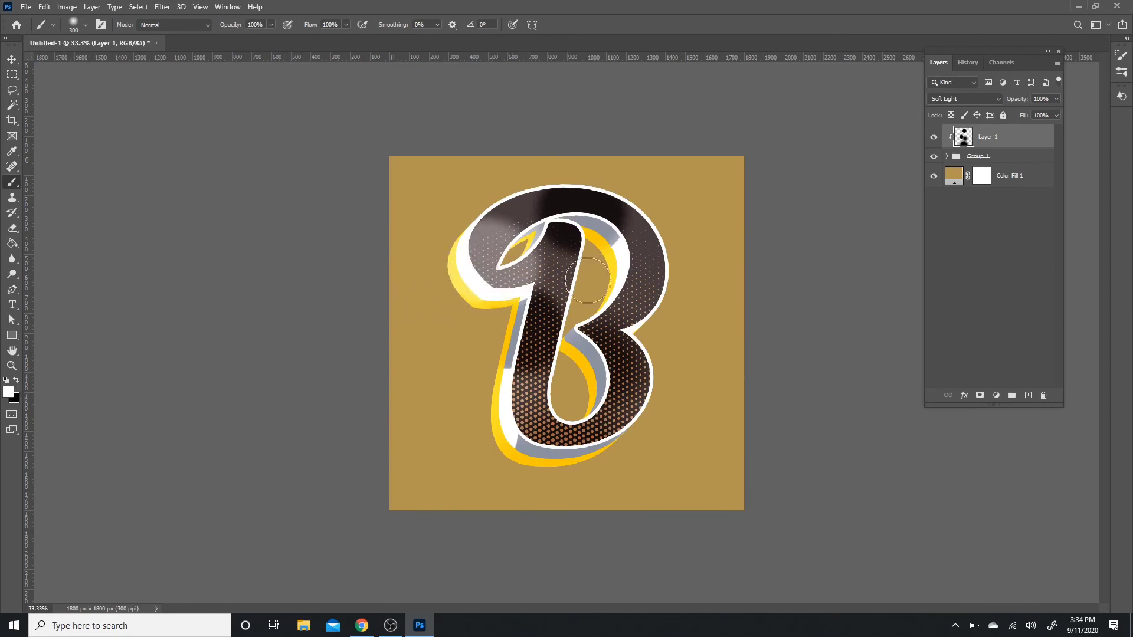
{"action": "mouse_move", "coordinate": [626, 254]}
{"action": "left_mouse_down"}
{"action": "mouse_move", "coordinate": [649, 266]}
{"action": "mouse_move", "coordinate": [647, 309]}
{"action": "left_mouse_up"}
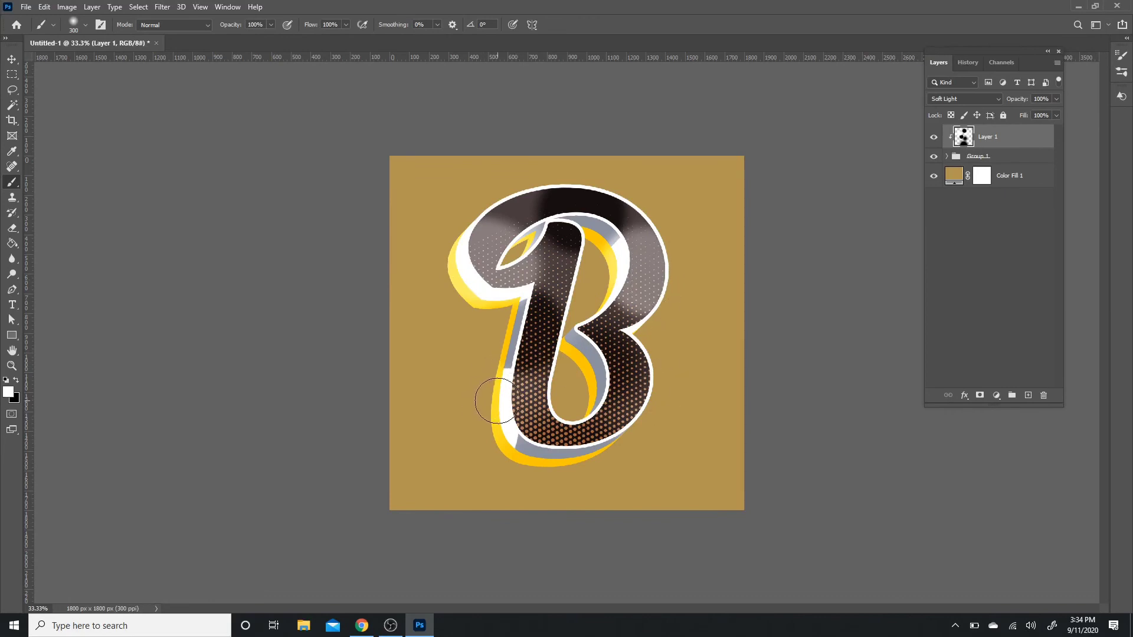
{"action": "left_click_drag", "start_coordinate": [493, 391], "coordinate": [497, 409]}
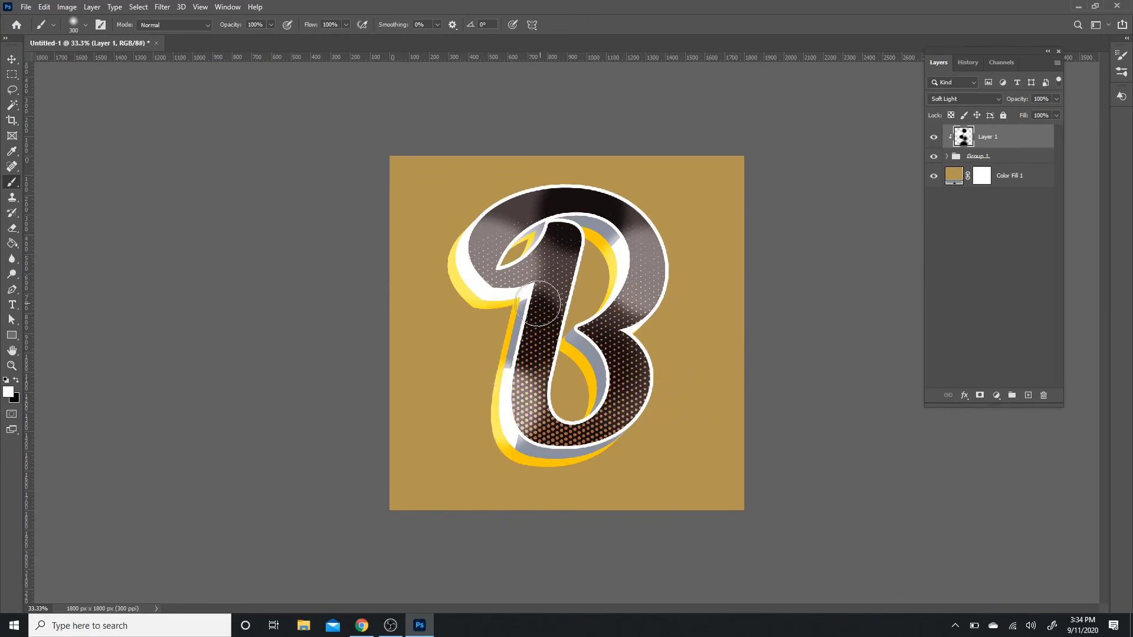
{"action": "left_click", "coordinate": [163, 6]}
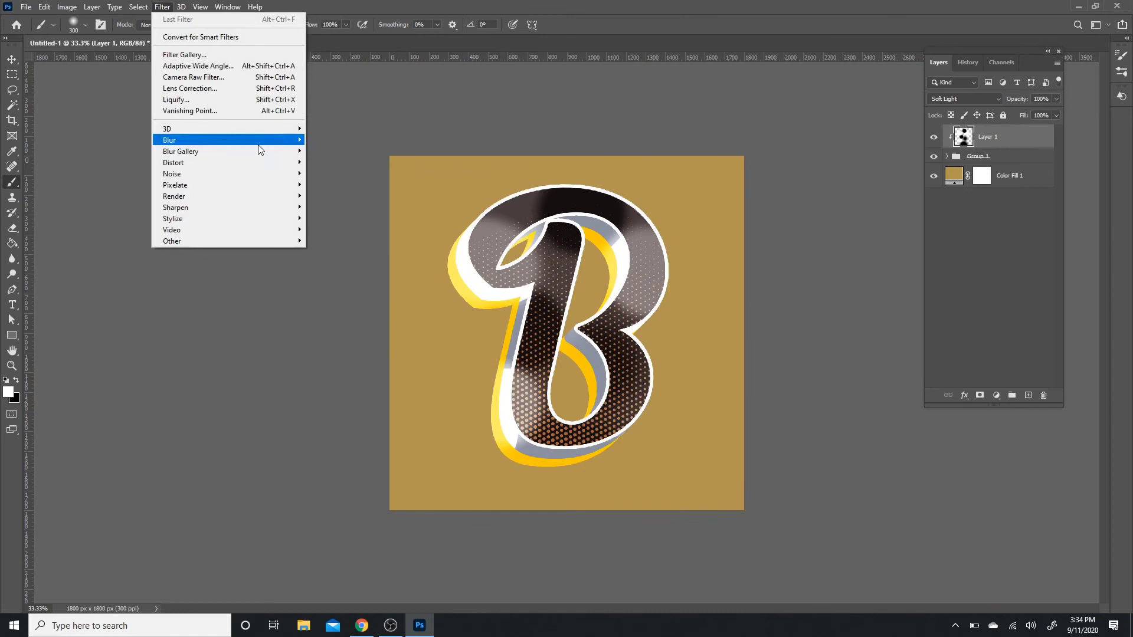
- Apply a Gaussian Blur with radius 196.4 to the shading layer
{"action": "mouse_move", "coordinate": [261, 141]}
{"action": "left_click", "coordinate": [340, 185]}
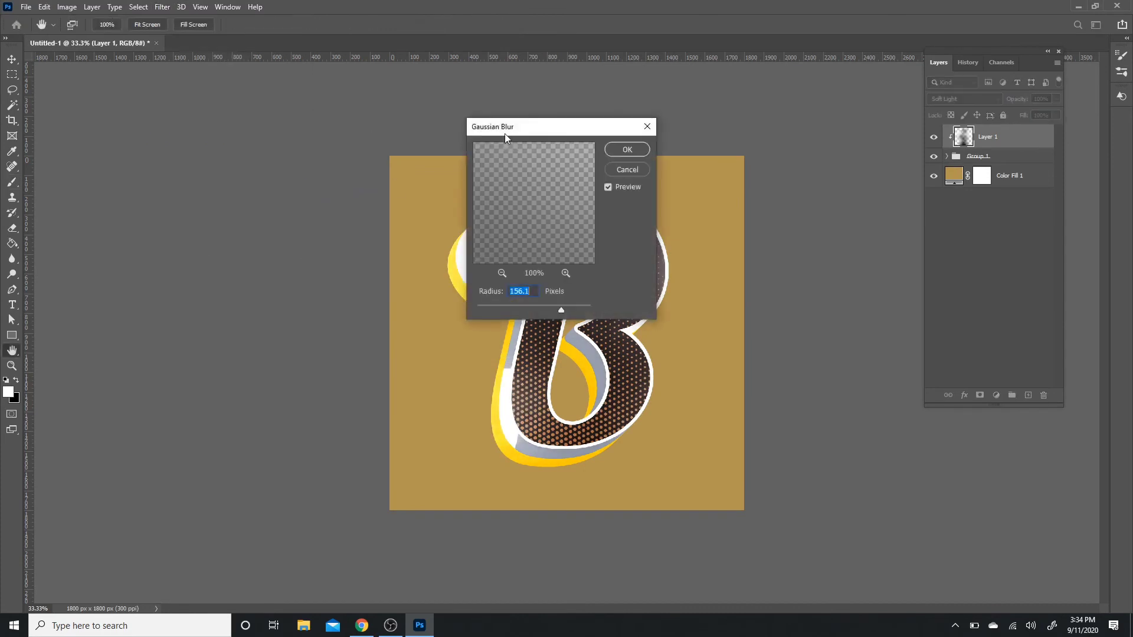
{"action": "left_click_drag", "start_coordinate": [504, 133], "coordinate": [144, 77]}
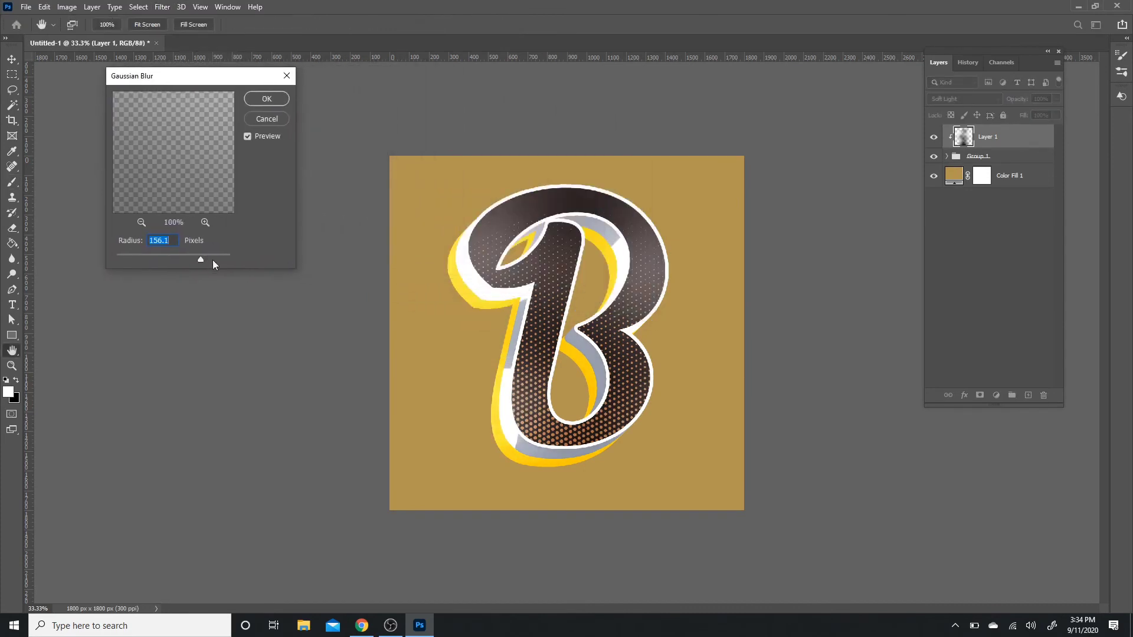
{"action": "left_click", "coordinate": [208, 258]}
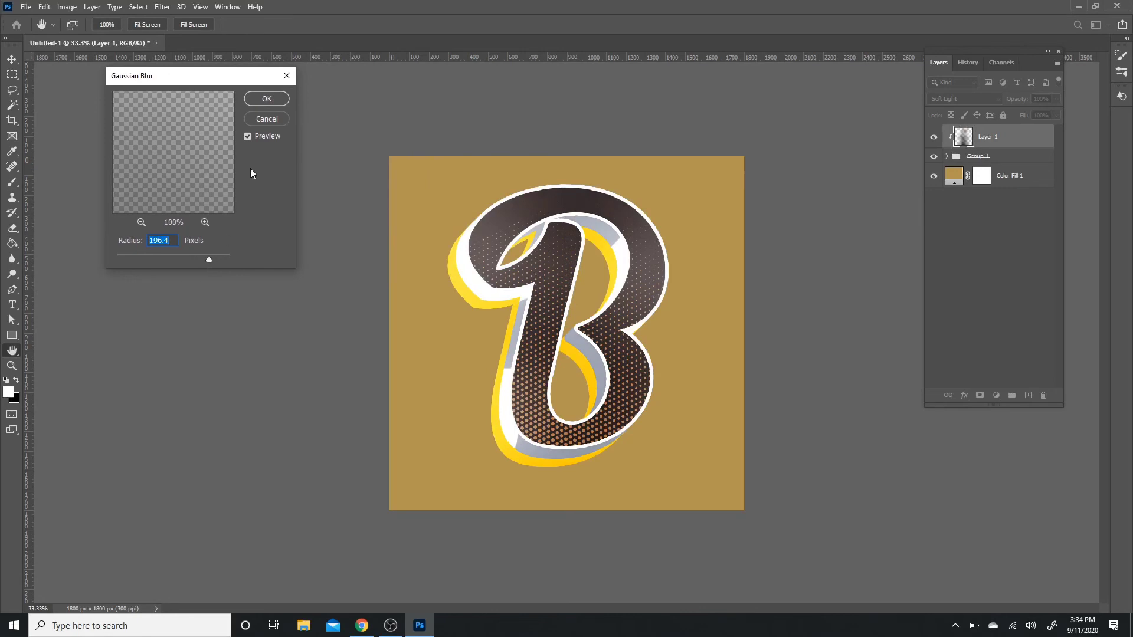
{"action": "left_click", "coordinate": [260, 100]}
- Lower the shading layer's opacity to 30% and compare it with the layer hidden and shown
{"action": "key", "text": "b"}
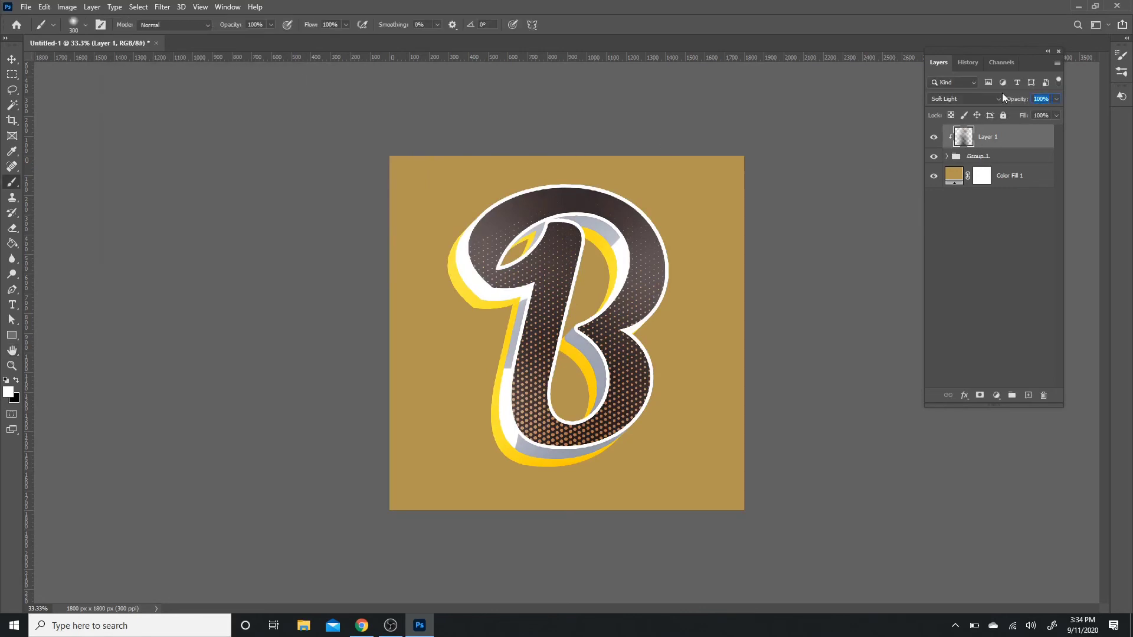
{"action": "type", "text": "3"}
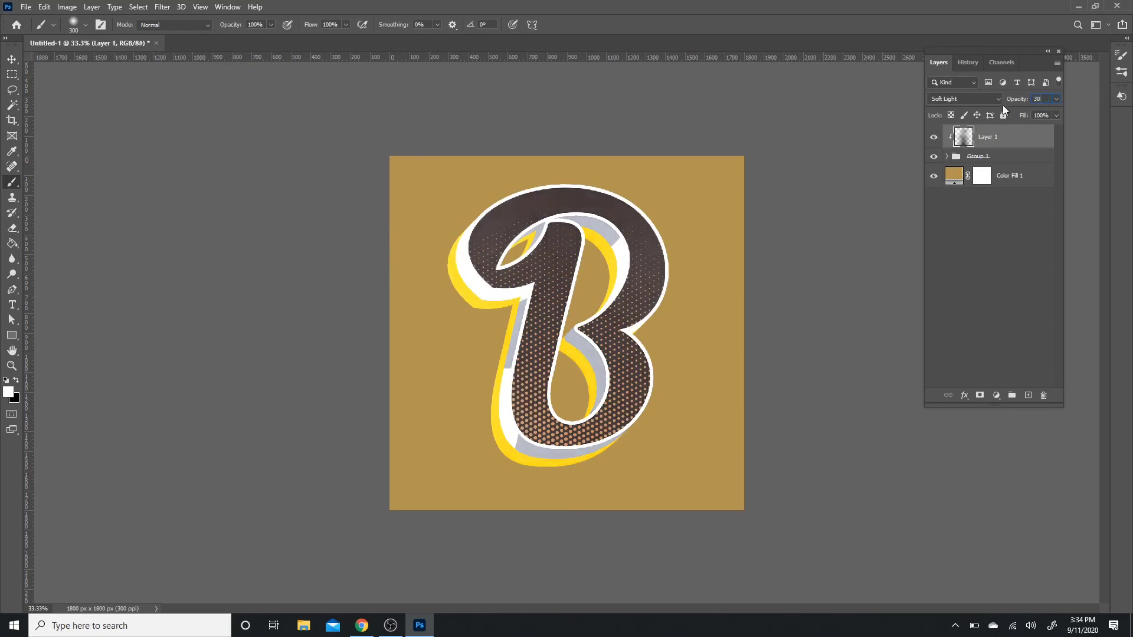
{"action": "key", "text": "Return"}
{"action": "left_click", "coordinate": [932, 139]}
{"action": "left_click", "coordinate": [933, 139]}
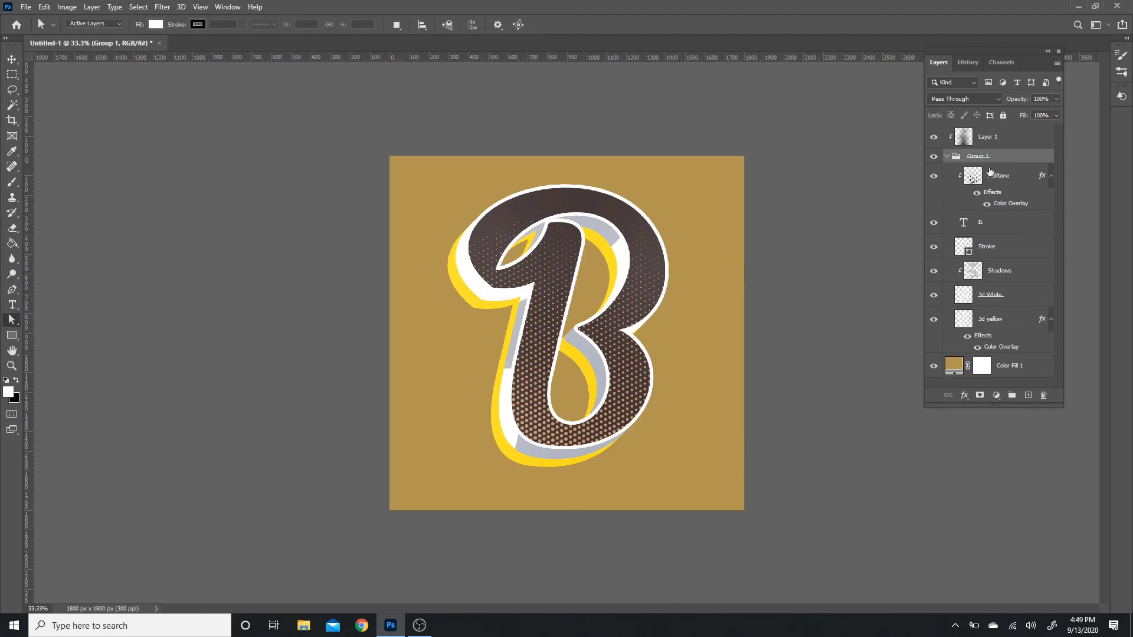
- Add a dark brown Stroke positioned Inside to the B text layer's style
{"action": "left_click", "coordinate": [1010, 226]}
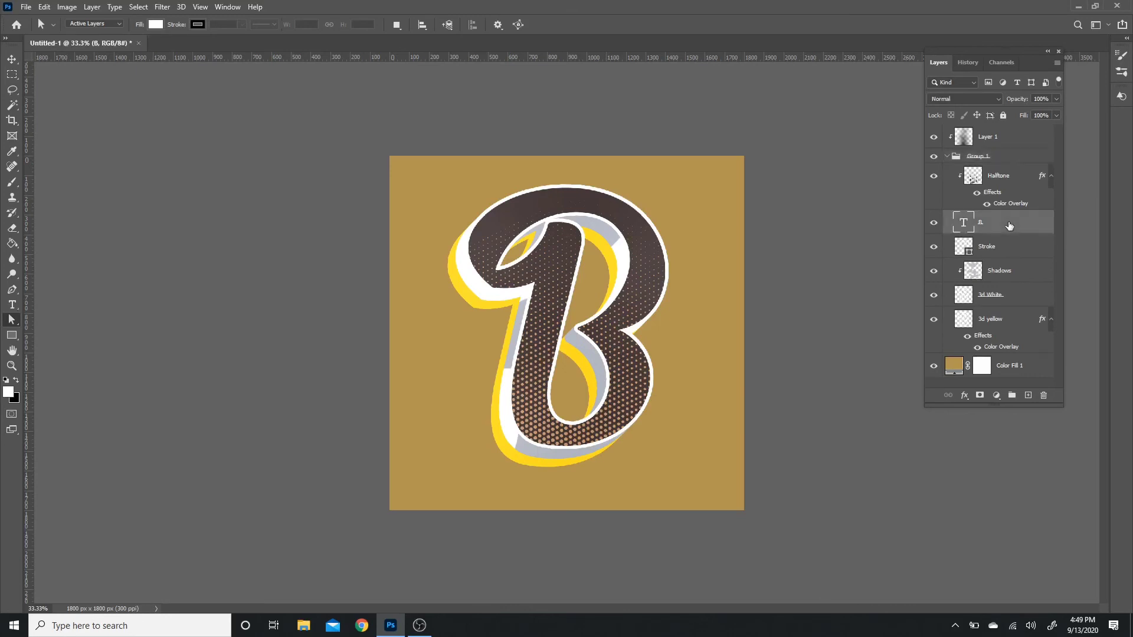
{"action": "double_click", "coordinate": [1010, 226]}
{"action": "left_click_drag", "start_coordinate": [715, 64], "coordinate": [718, 55]}
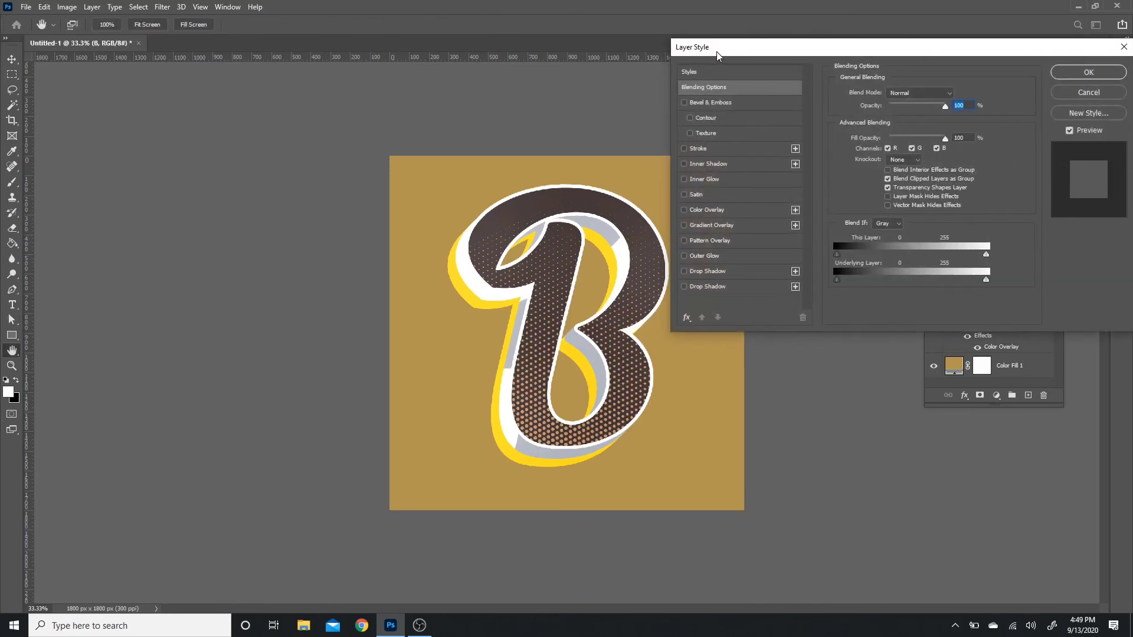
{"action": "left_click", "coordinate": [724, 150]}
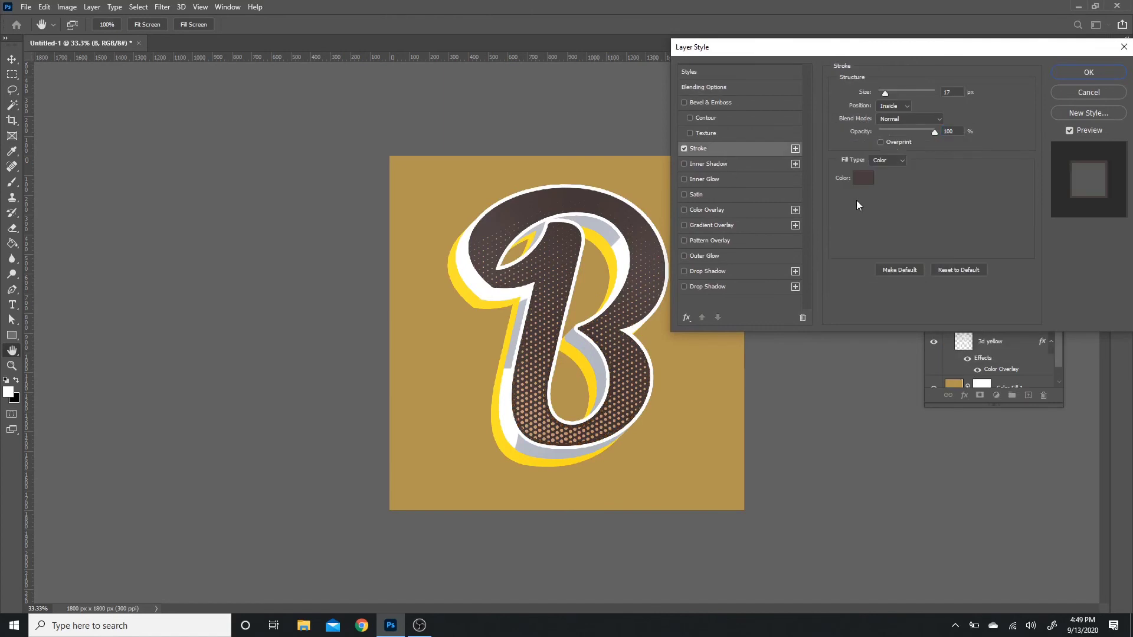
{"action": "left_click", "coordinate": [869, 175]}
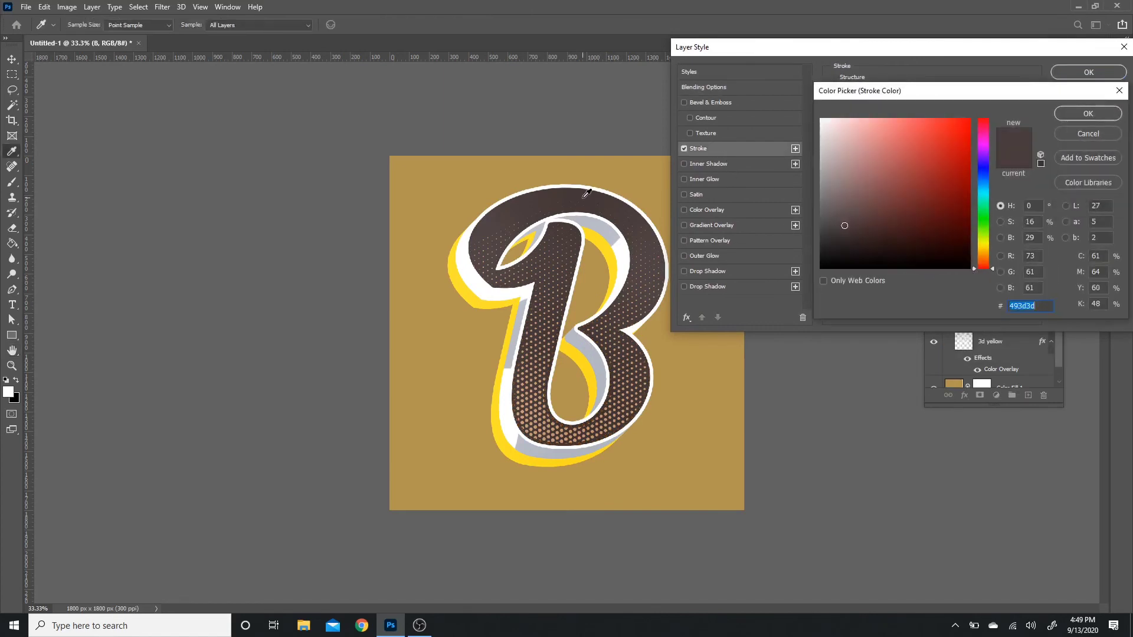
{"action": "left_click", "coordinate": [1065, 118]}
{"action": "left_click", "coordinate": [897, 106]}
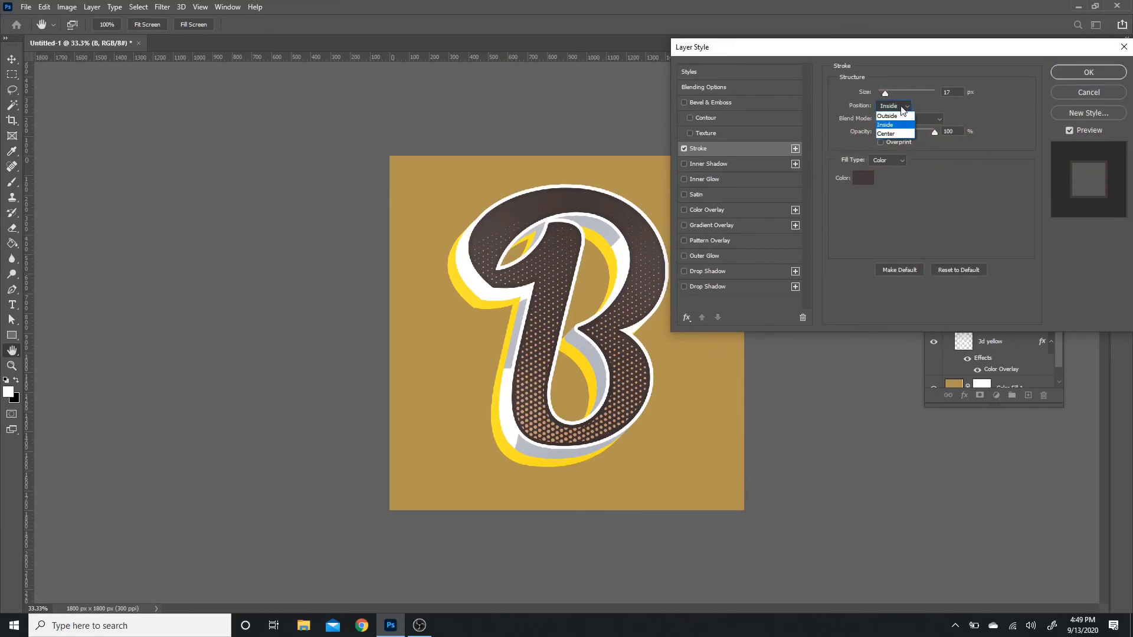
{"action": "left_click", "coordinate": [902, 109]}
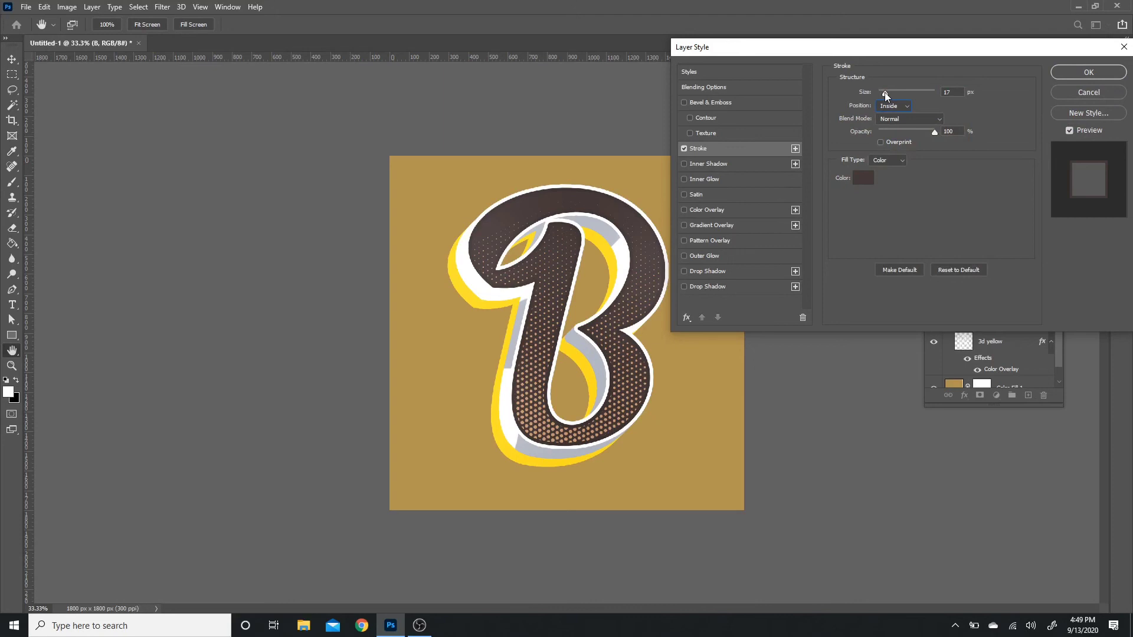
- Set the B's stroke size to 15 px
{"action": "left_click_drag", "start_coordinate": [885, 93], "coordinate": [883, 93]}
{"action": "double_click", "coordinate": [949, 91]}
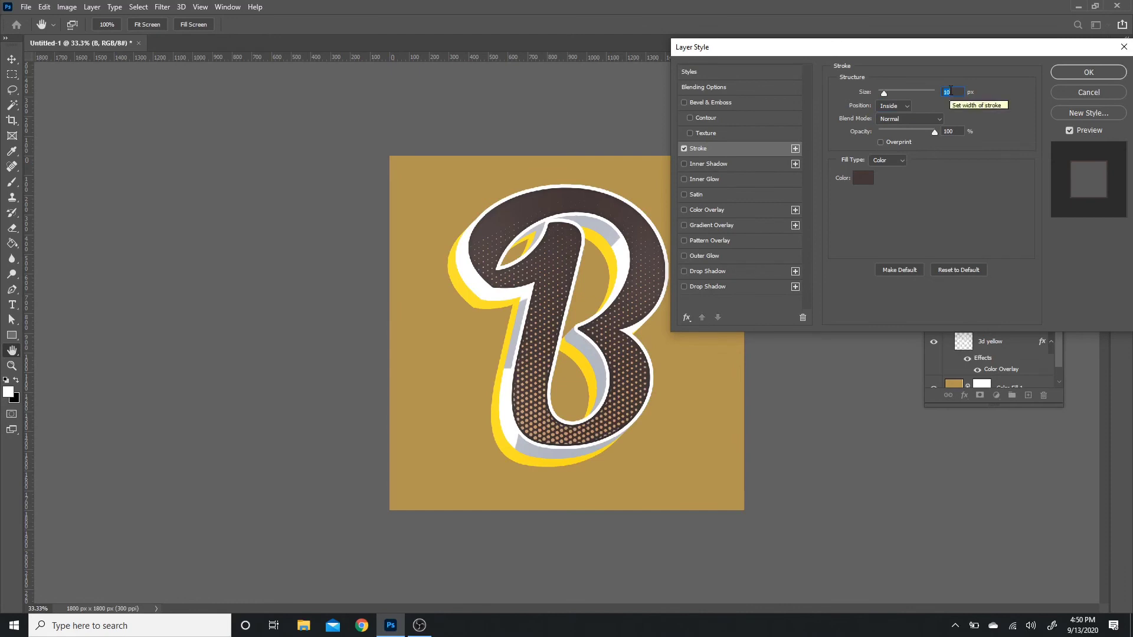
{"action": "type", "text": "15"}
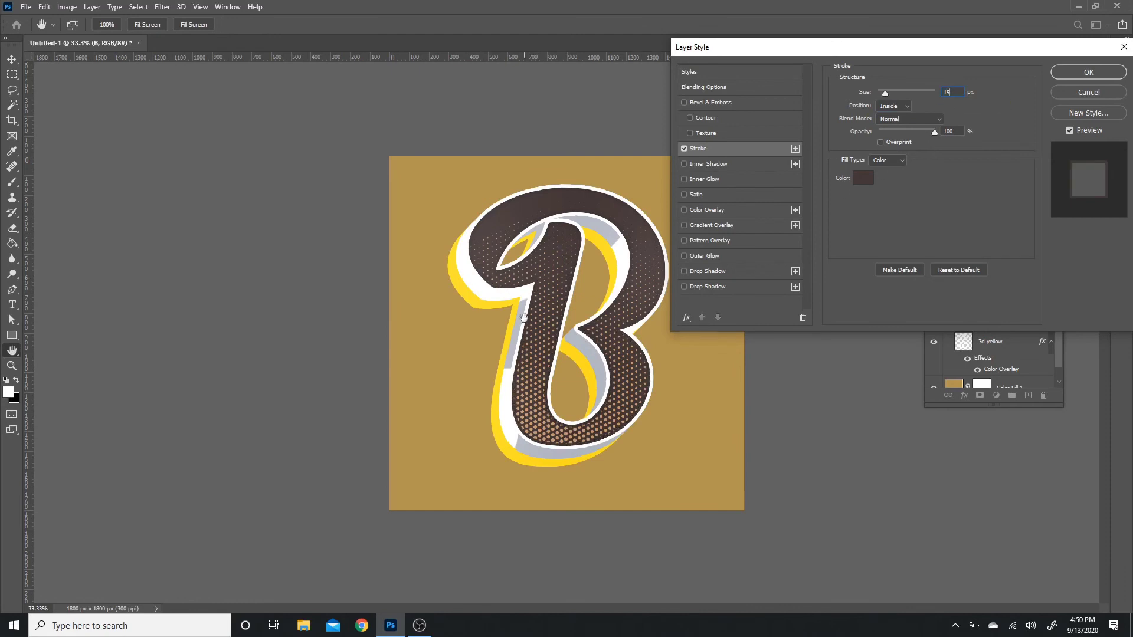